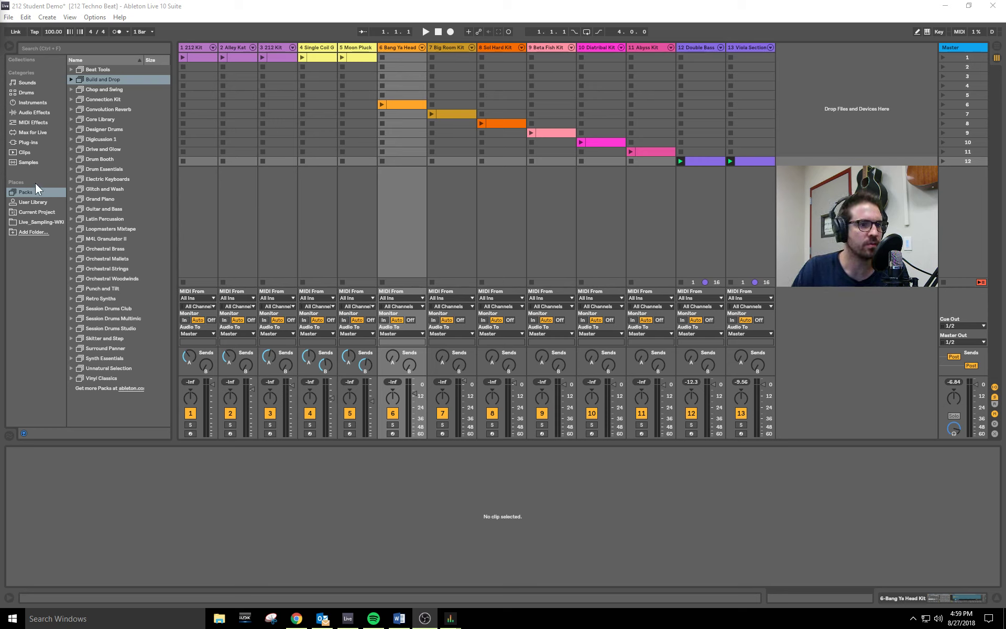
# Look over the installed packs and the kit tracks from Big Room Kit to track 10.
pyautogui.click(24, 194)
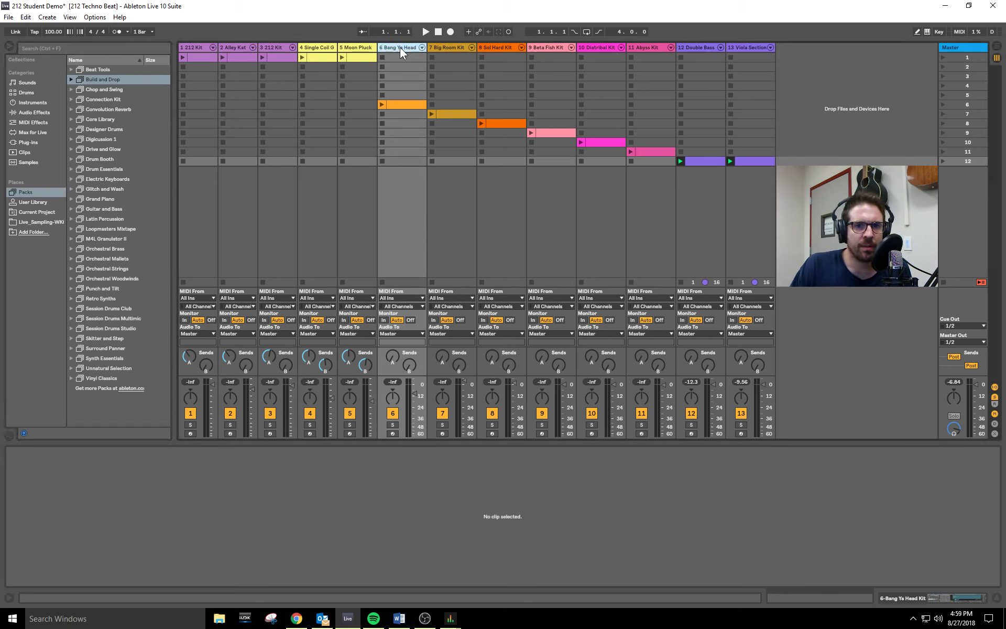
pyautogui.click(442, 46)
pyautogui.click(503, 46)
pyautogui.click(550, 46)
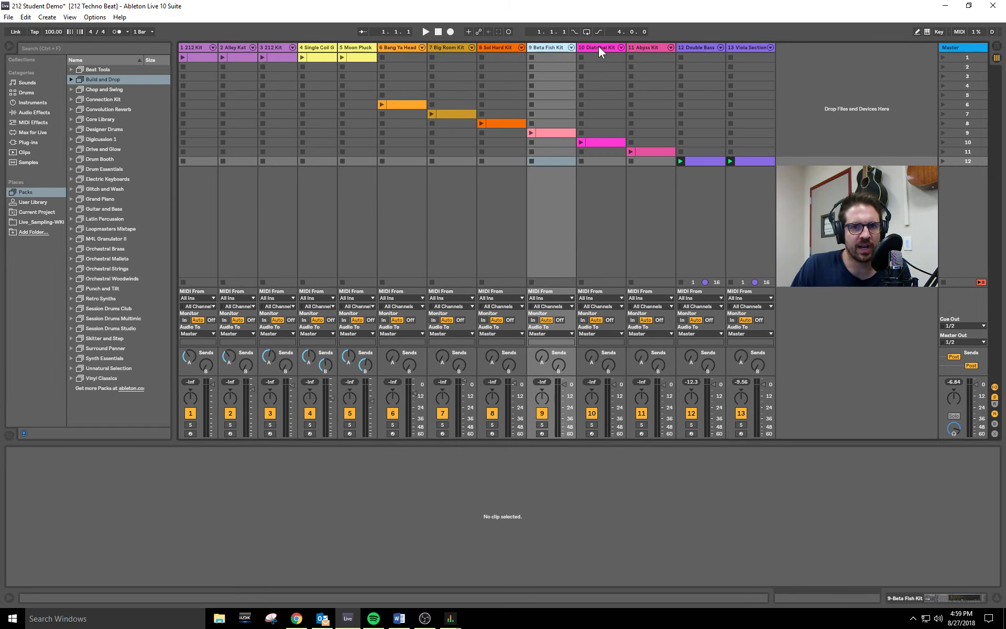
pyautogui.click(606, 47)
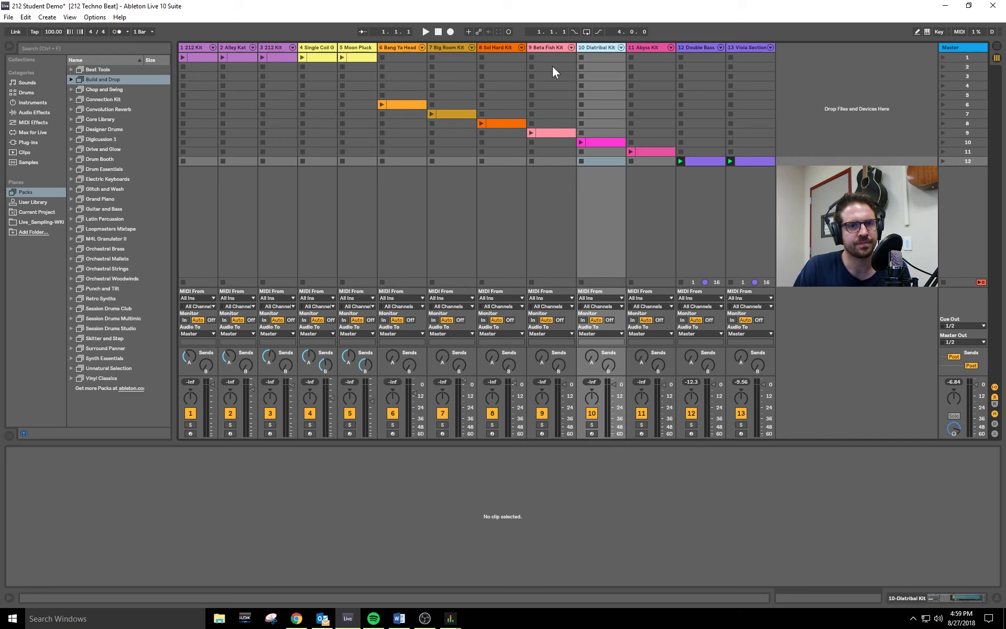
# View the Bang Ya Head Kit clip's notes in an enlarged editor and audition the Guitar Stab Bang note at beat 1.3.
pyautogui.click(399, 110)
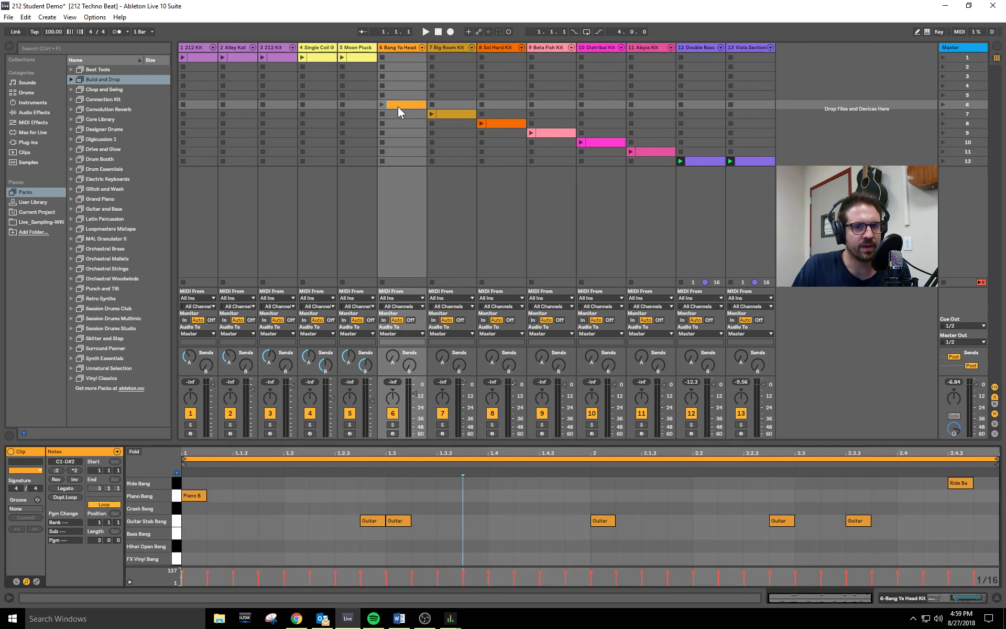
pyautogui.moveTo(460, 441); pyautogui.dragTo(460, 204)
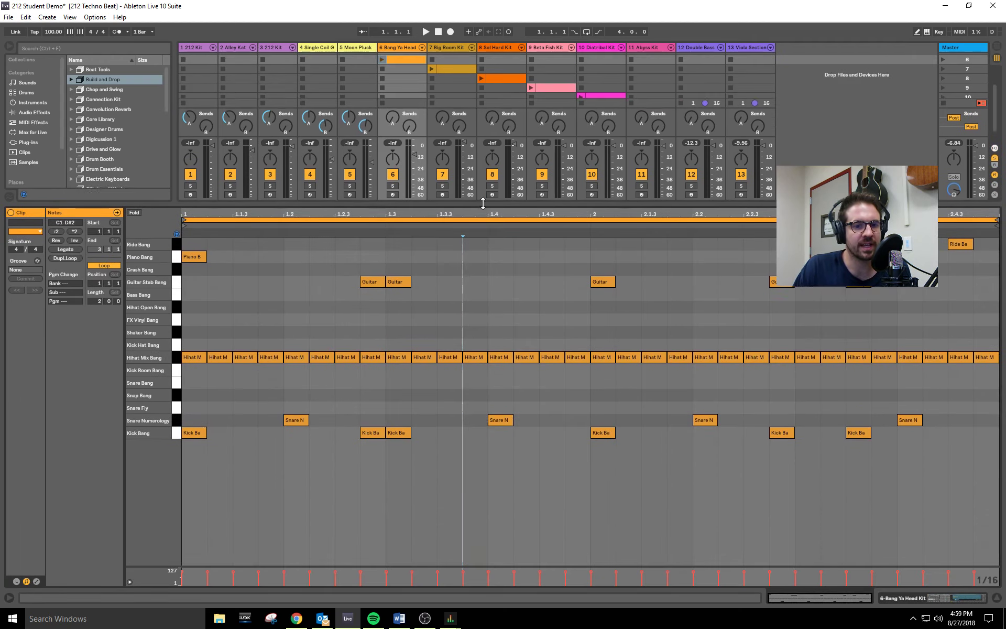
pyautogui.moveTo(400, 285)
pyautogui.mouseDown()
pyautogui.moveTo(501, 283)
pyautogui.moveTo(411, 288)
pyautogui.mouseUp()
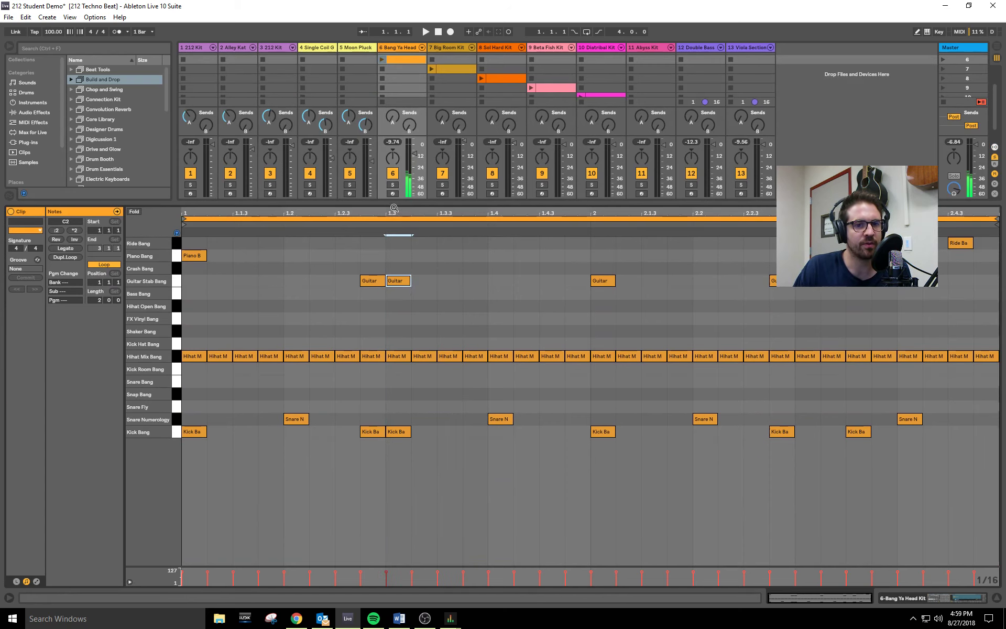
pyautogui.moveTo(412, 200); pyautogui.dragTo(429, 359)
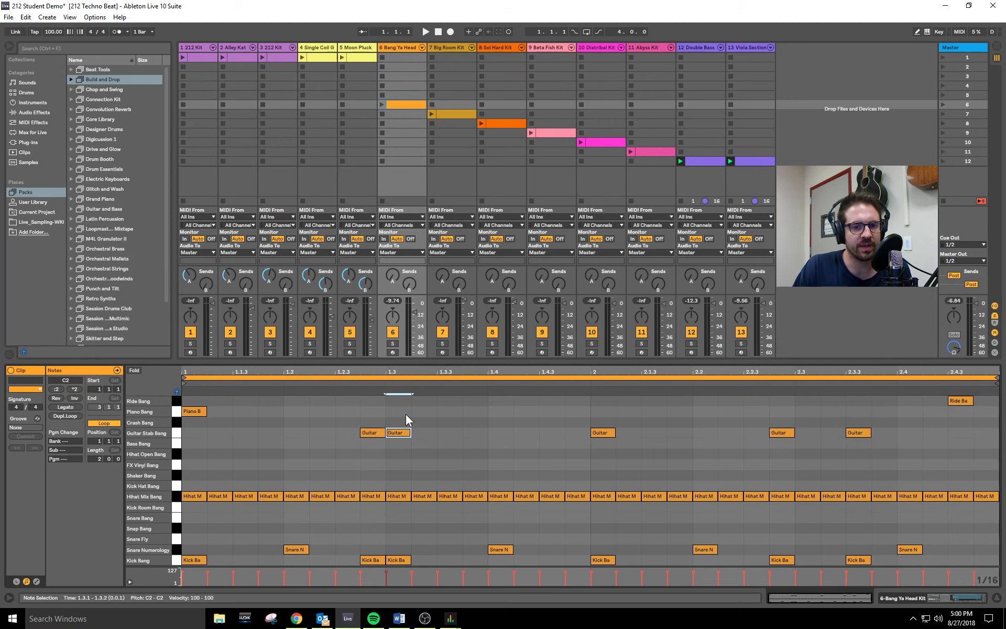
# View the melodic notes in the Single Coil Guitar clip and the Double Bass clip.
pyautogui.click(326, 60)
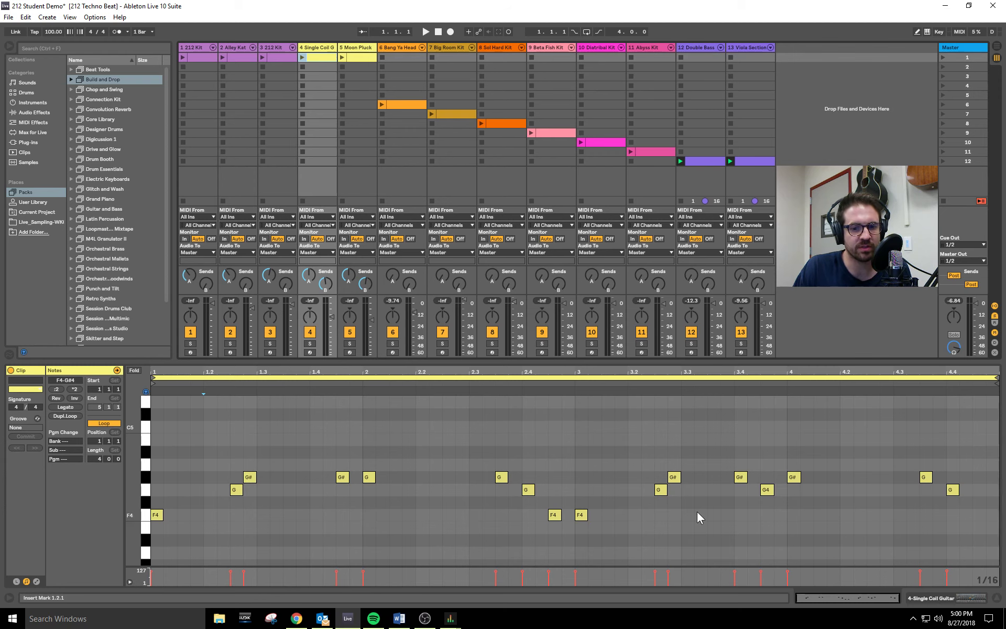
pyautogui.click(693, 162)
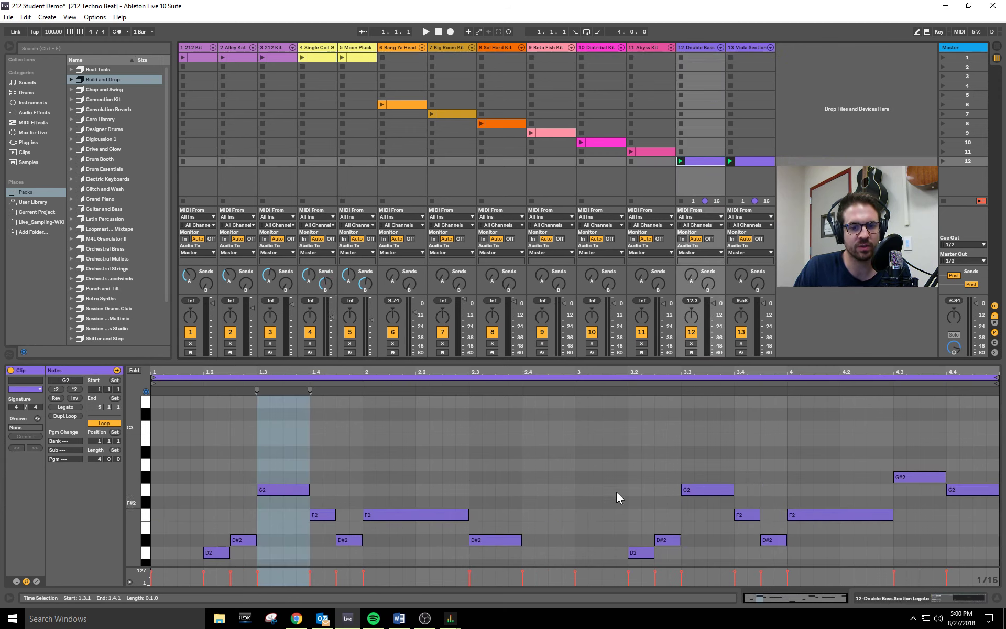
pyautogui.click(524, 482)
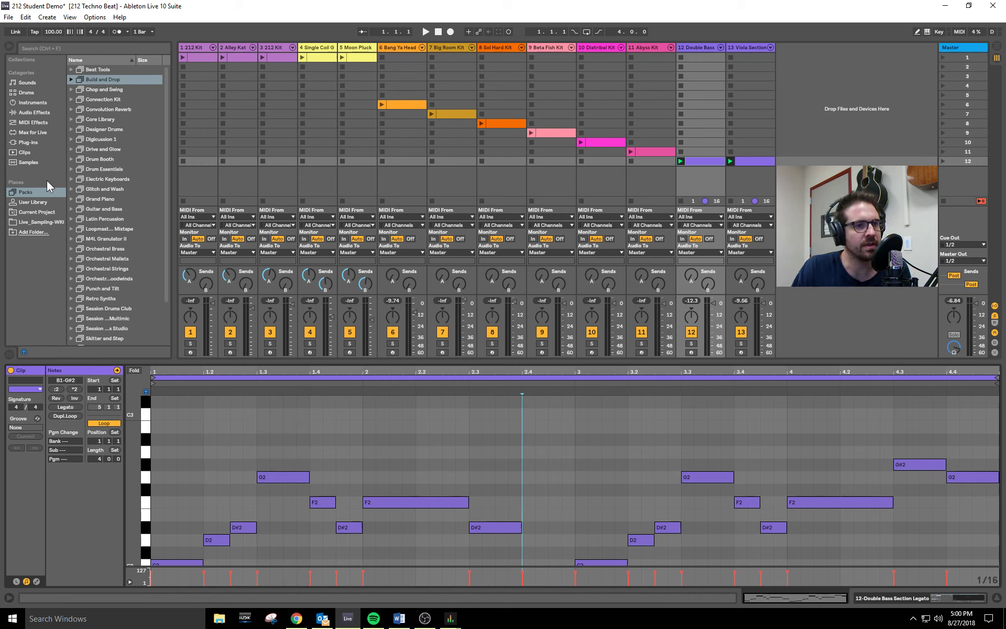
# List the samples in the browser and insert a new audio track after the Viola Section track.
pyautogui.click(36, 161)
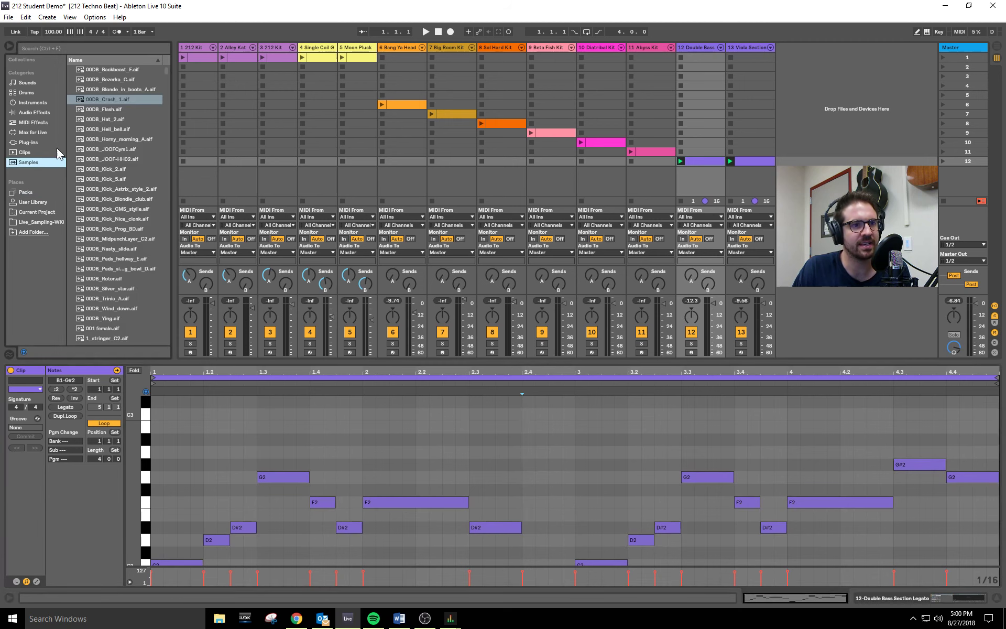
pyautogui.click(771, 56)
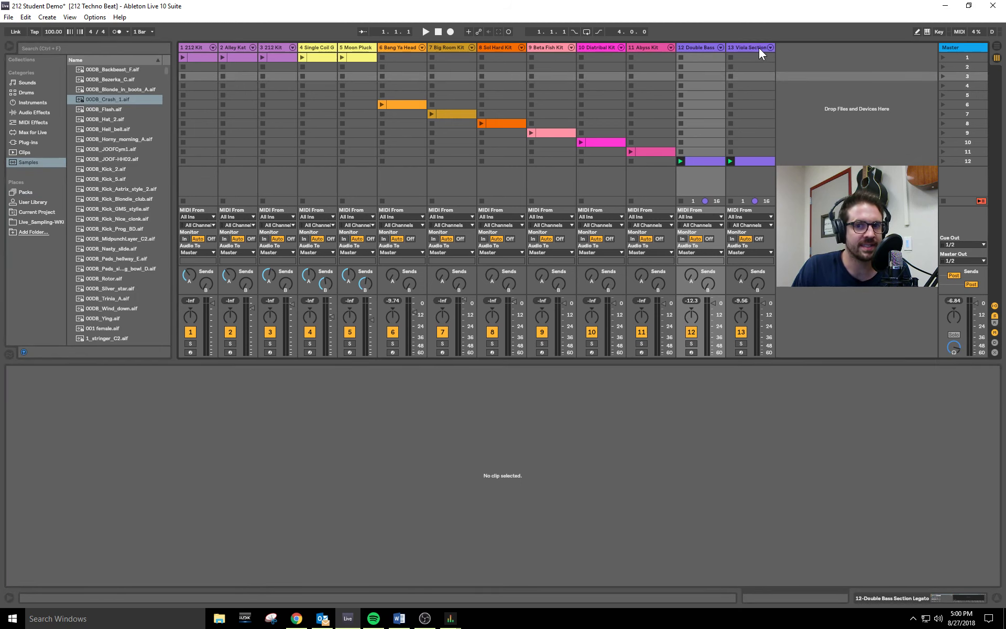
pyautogui.click(759, 48)
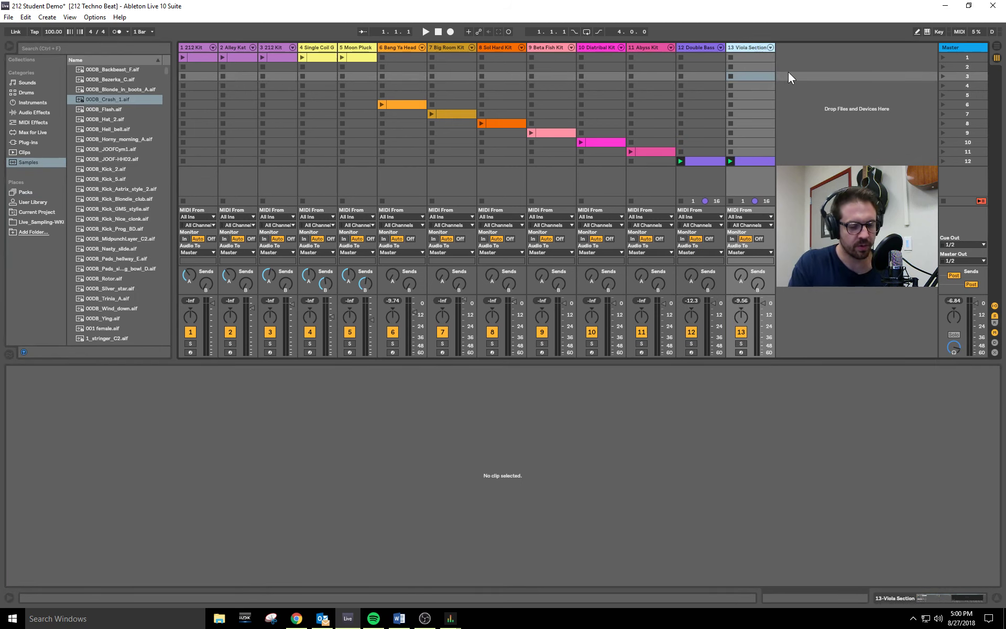
pyautogui.hotkey('ctrl', 't')
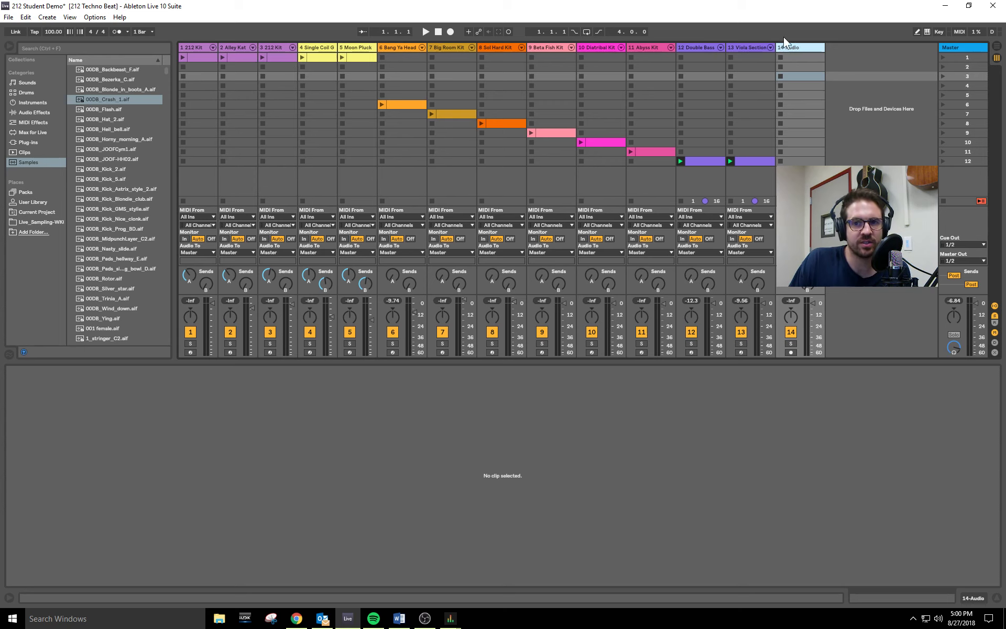
pyautogui.click(49, 17)
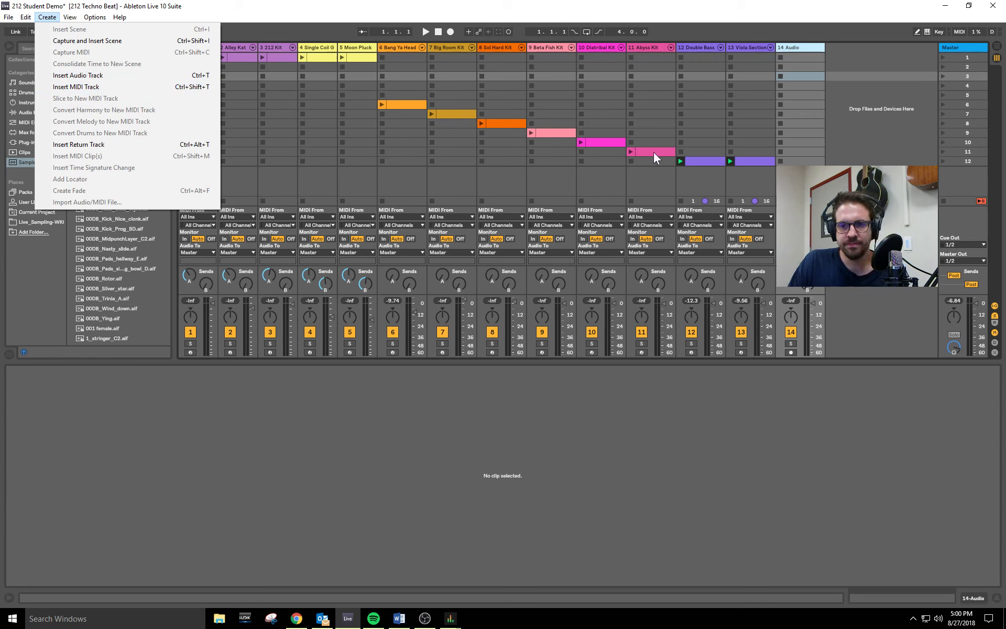
pyautogui.click(835, 151)
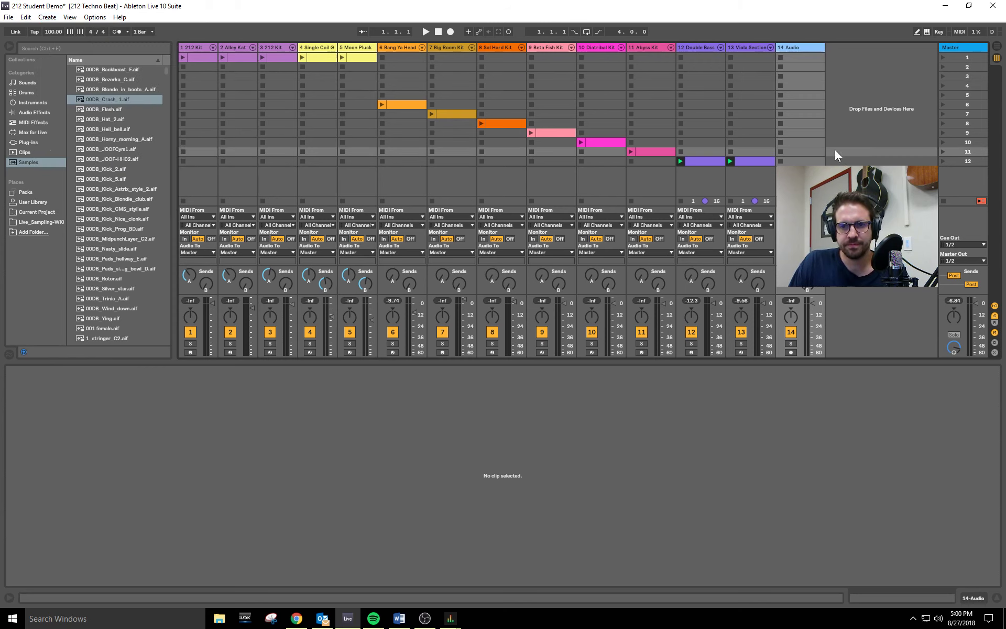
# Audition several of the 00DB samples in the browser, including JOOFCym1, Crash_1 and Blonde_in_boots_A.
pyautogui.click(114, 130)
pyautogui.click(109, 141)
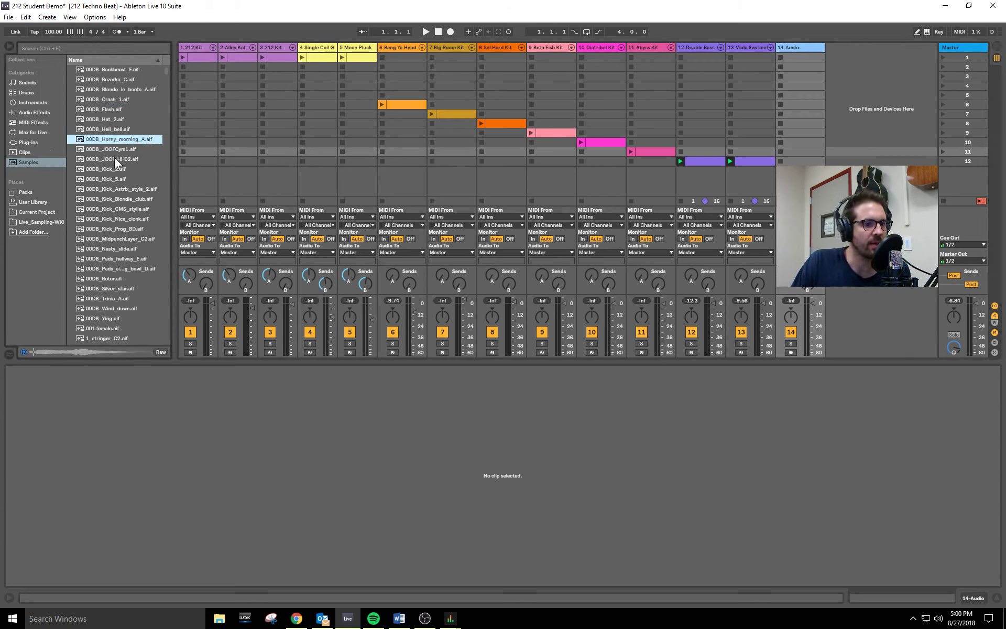
pyautogui.click(110, 169)
pyautogui.click(112, 150)
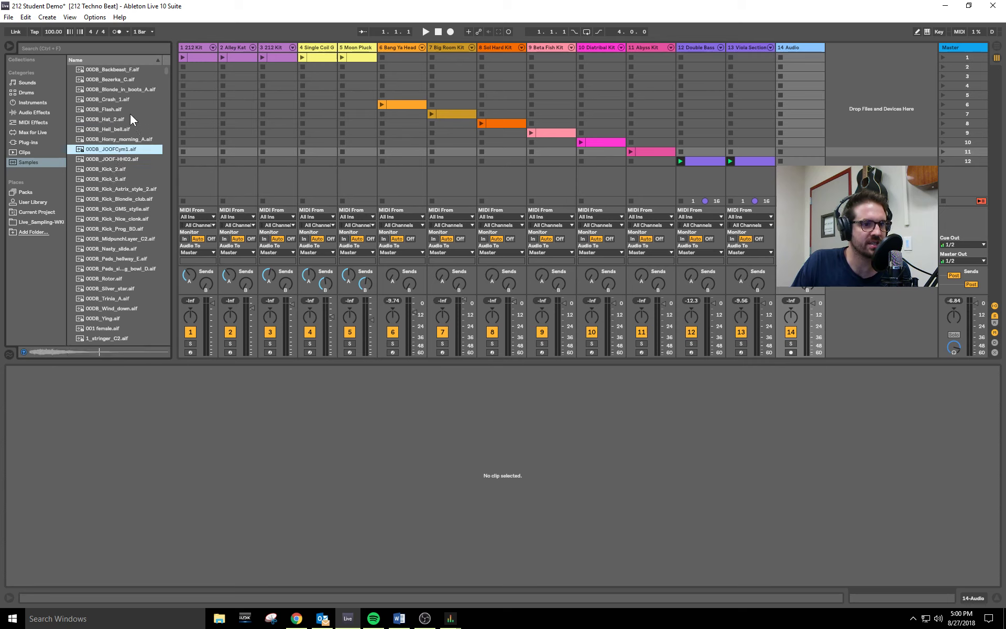
pyautogui.click(112, 101)
pyautogui.click(114, 90)
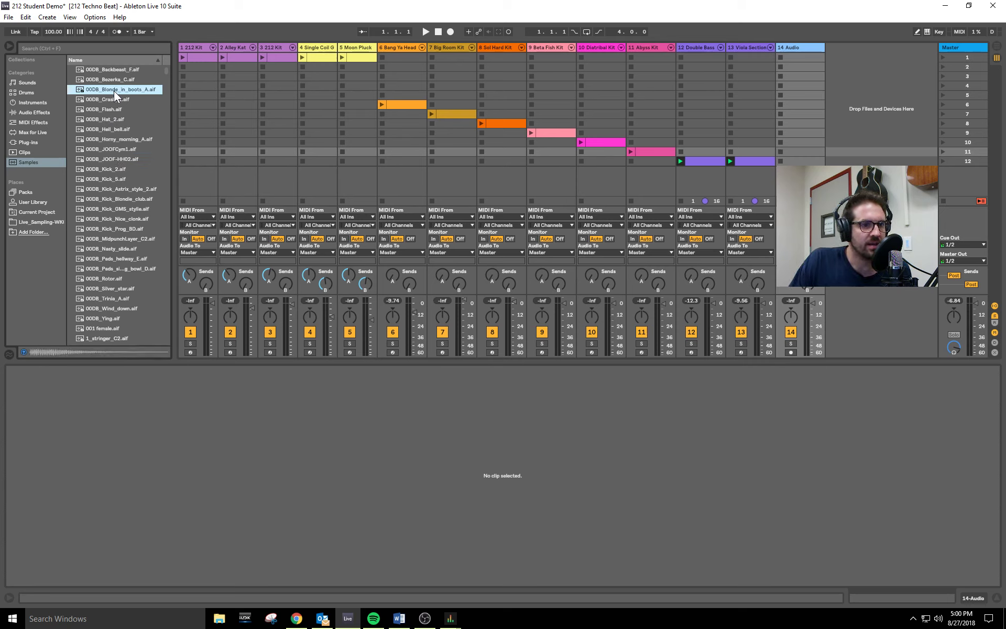
# Place 00DB_Crash_1.aif in the first clip slot of the new audio track, and delete that track.
pyautogui.moveTo(108, 101); pyautogui.dragTo(799, 58)
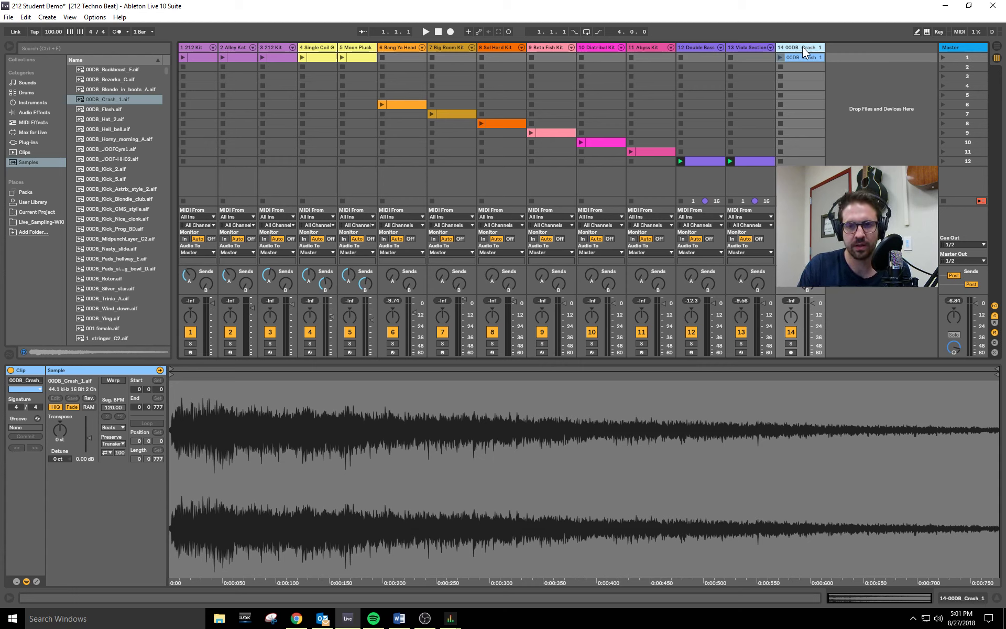
pyautogui.press('Delete')
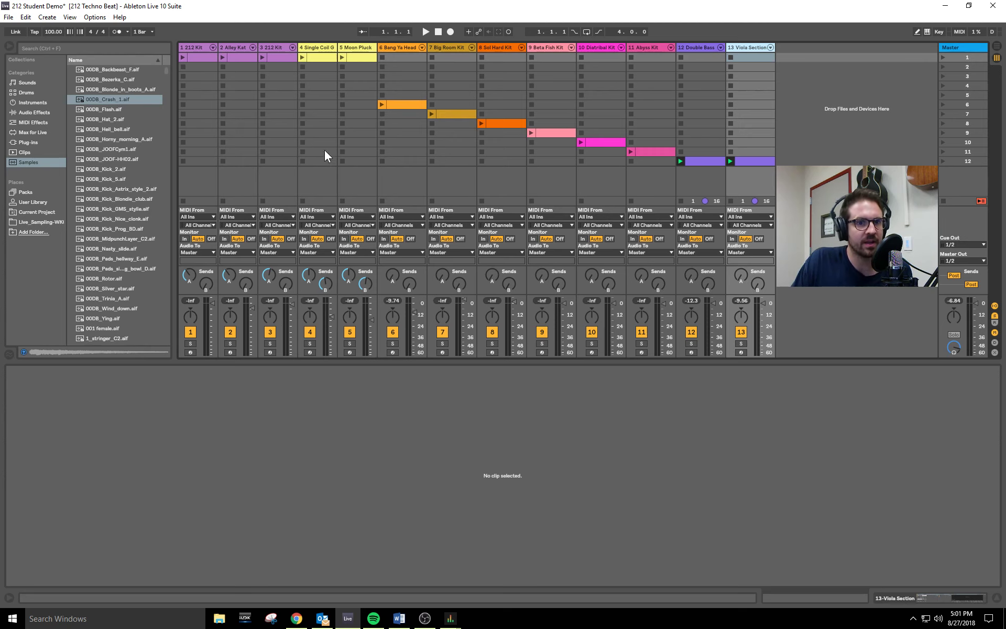
# Open the Bang Ya Head Kit drum rack, audition Kick Bang and inspect the snare, snap and Kick Hat Bang pads.
pyautogui.click(406, 104)
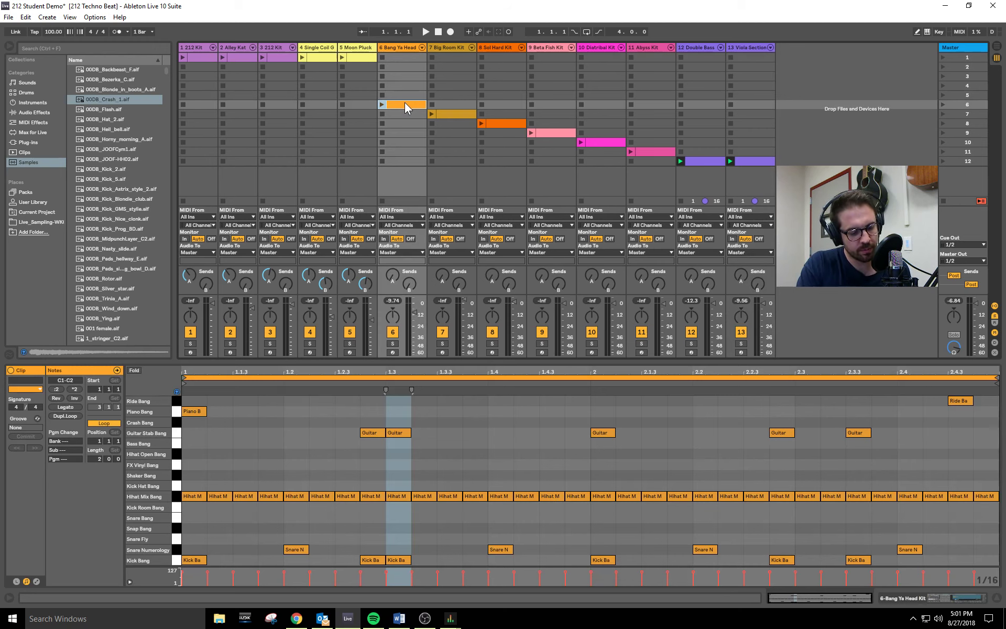
pyautogui.hotkey('shift', 'Tab')
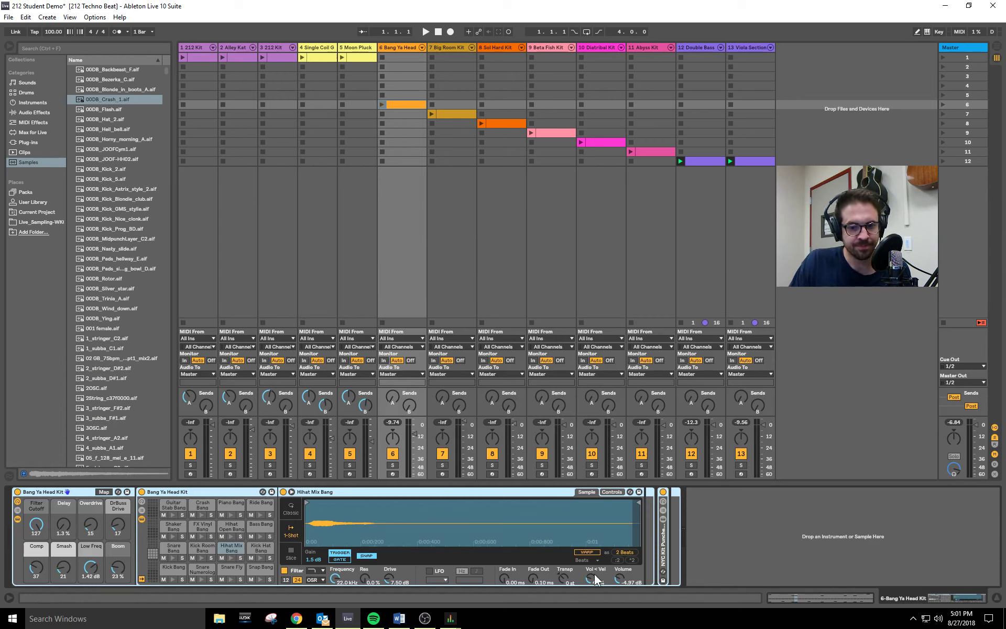
pyautogui.click(180, 566)
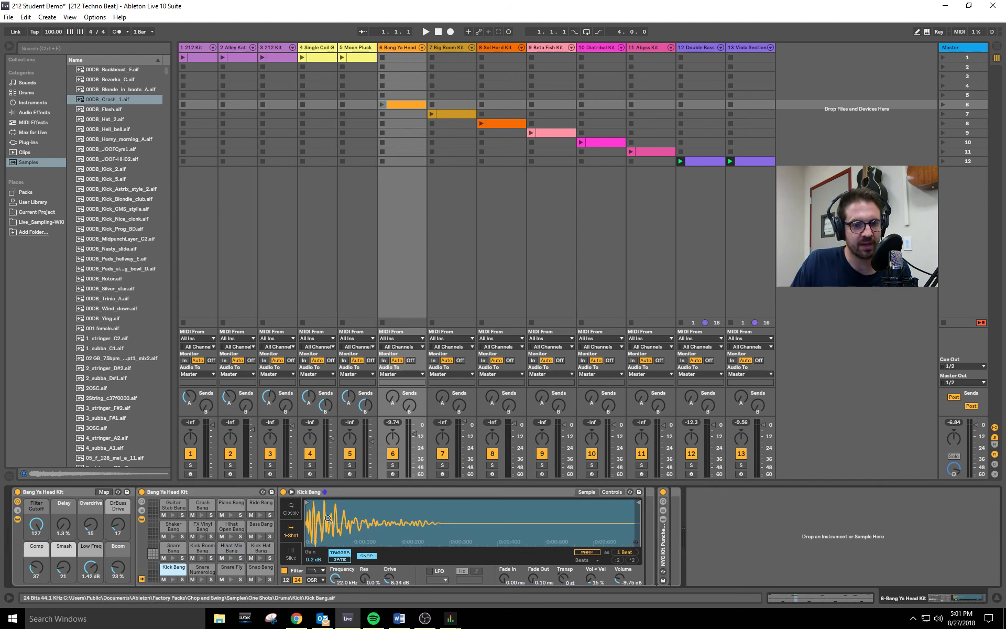
pyautogui.click(174, 580)
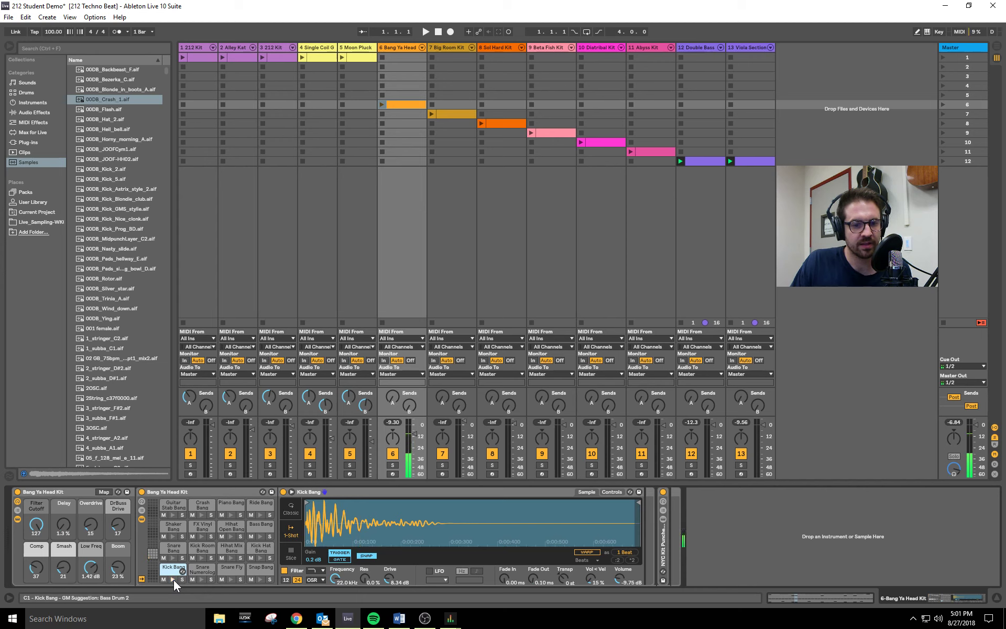
pyautogui.click(203, 568)
pyautogui.click(231, 567)
pyautogui.click(253, 568)
pyautogui.click(260, 545)
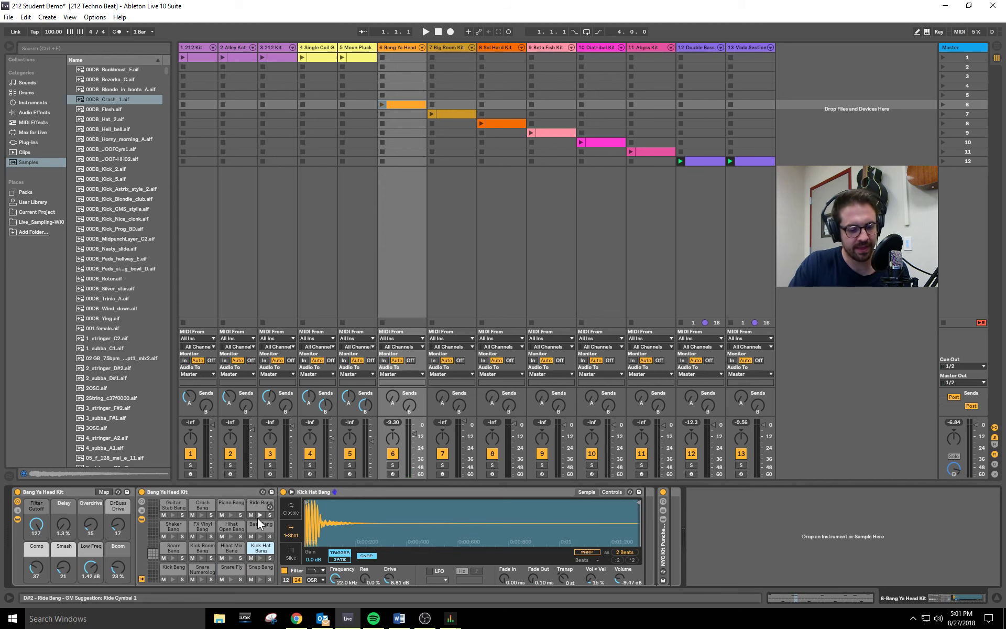
# Compare the Bang Ya Head Kit clip's notes with its drum rack and view the Snare Bang pad's sample settings.
pyautogui.hotkey('shift', 'Tab')
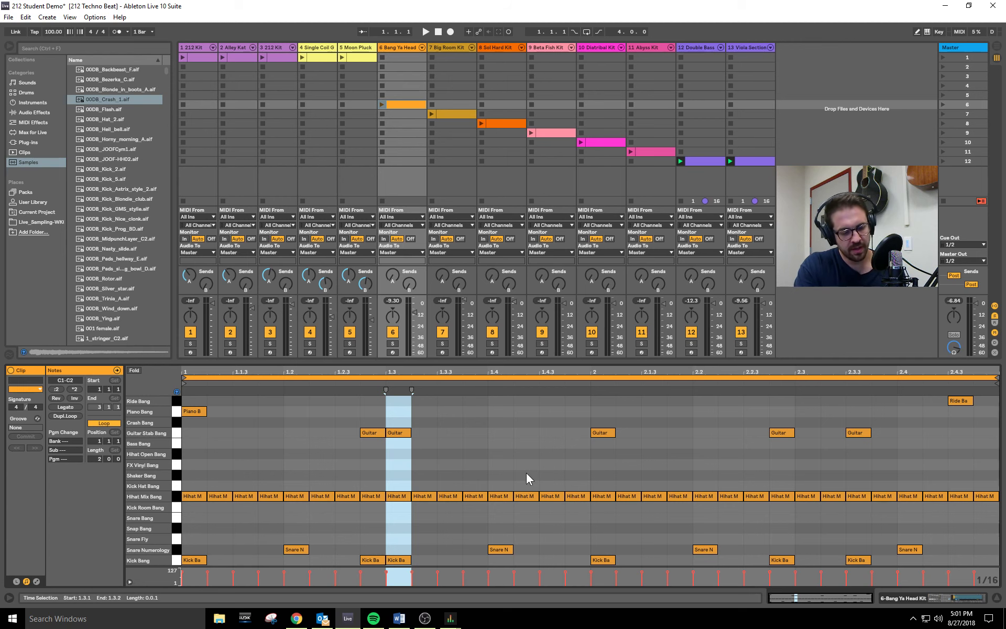
pyautogui.hotkey('shift', 'Tab')
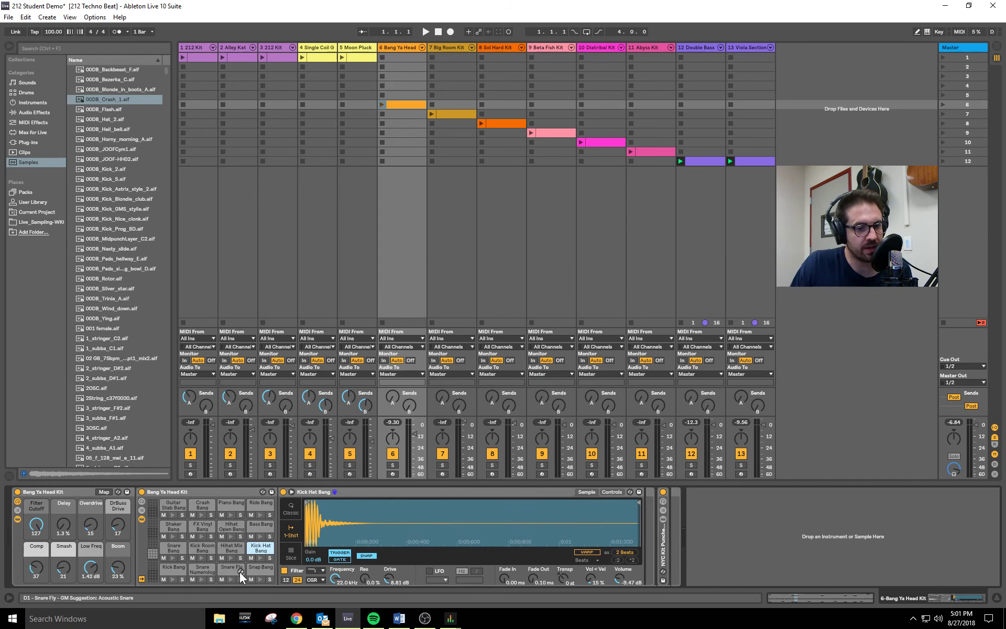
pyautogui.click(177, 547)
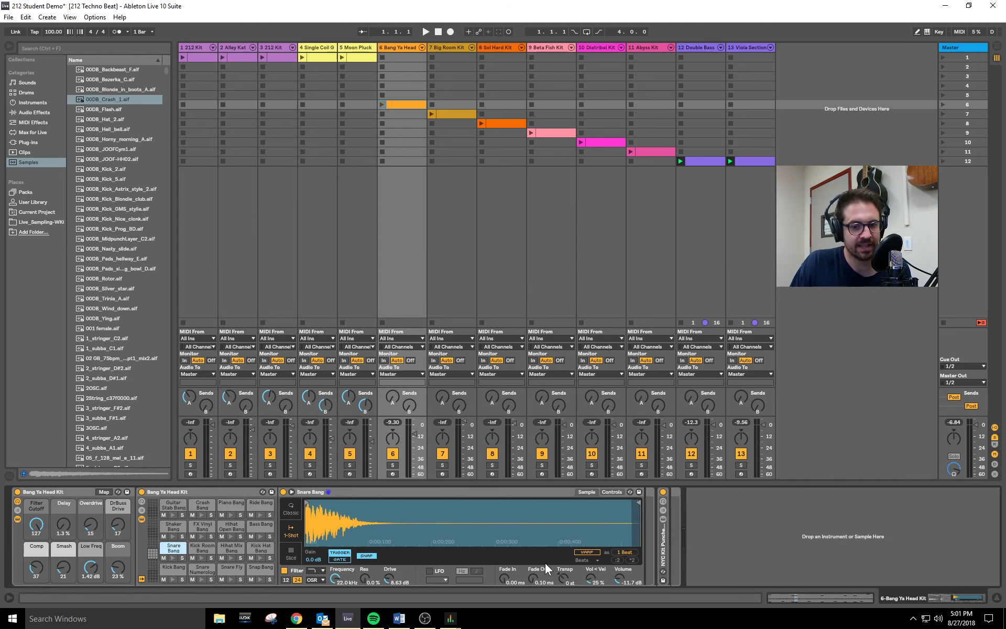
# Try transposing the Kick Bang sample to +3 st, auditioning the pad before and after.
pyautogui.click(173, 568)
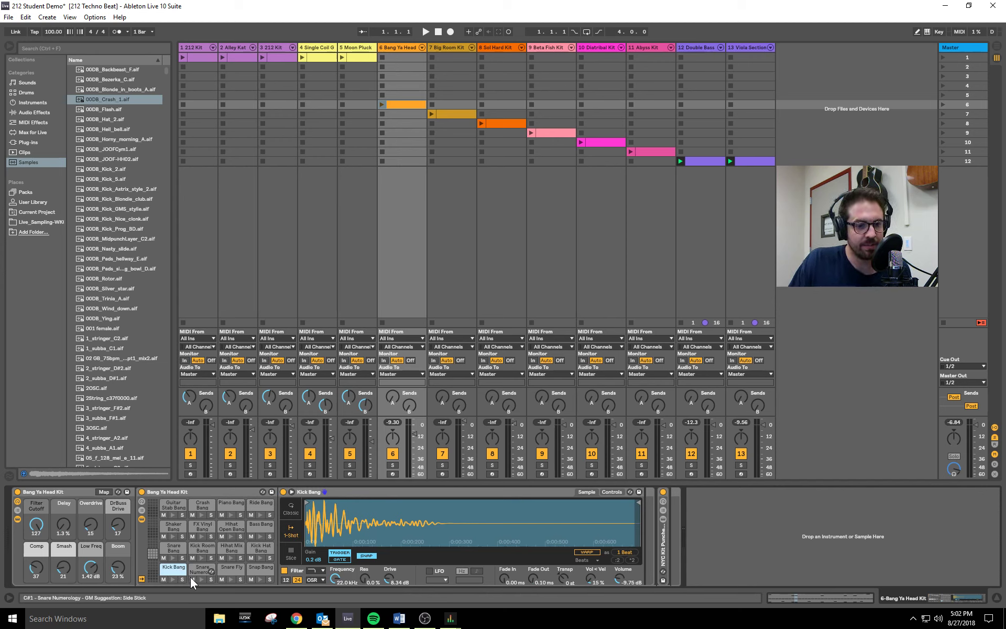
pyautogui.click(172, 577)
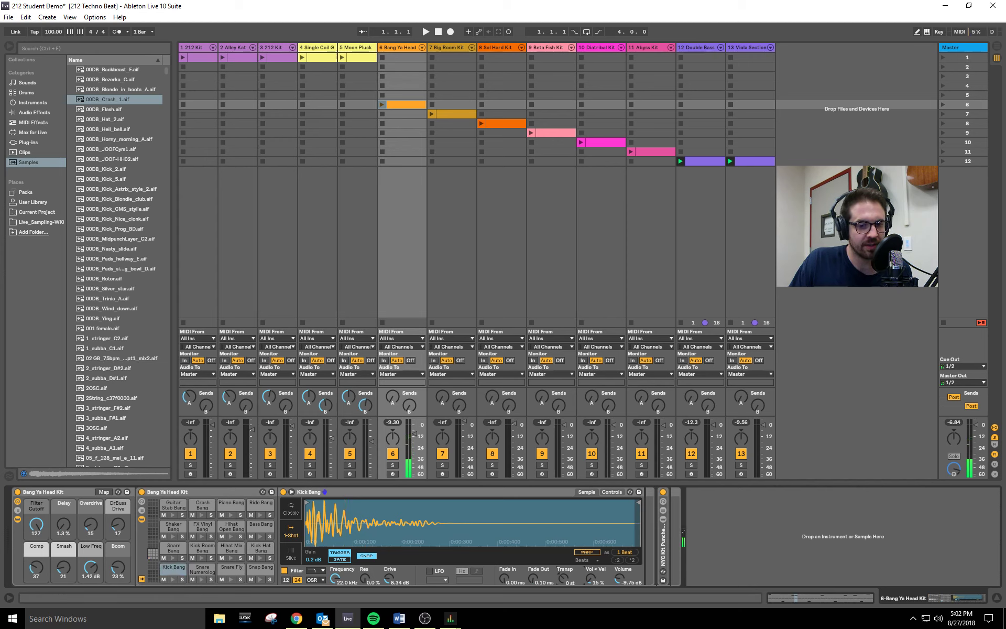
pyautogui.moveTo(563, 578); pyautogui.dragTo(558, 576)
pyautogui.click(173, 574)
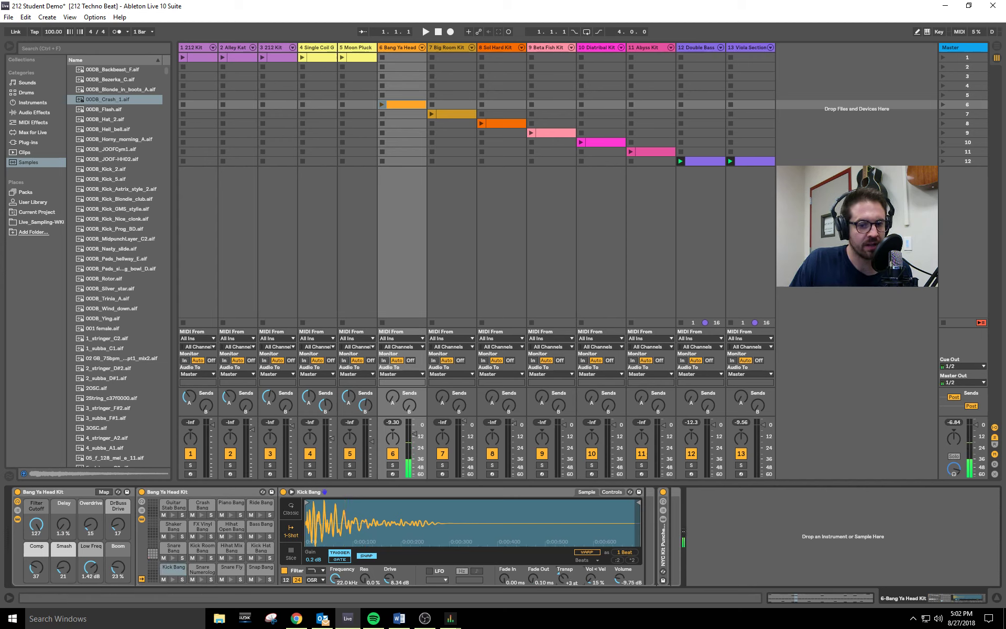
pyautogui.click(169, 580)
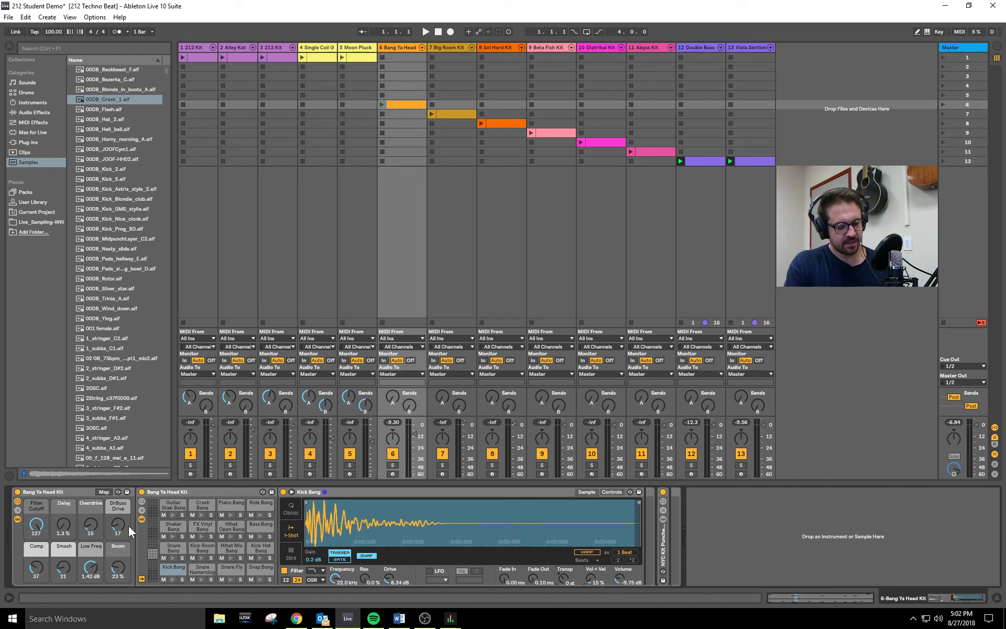
# Show the Bang Ya Head Kit clip's notes again and enlarge the note editor.
pyautogui.hotkey('shift', 'Tab')
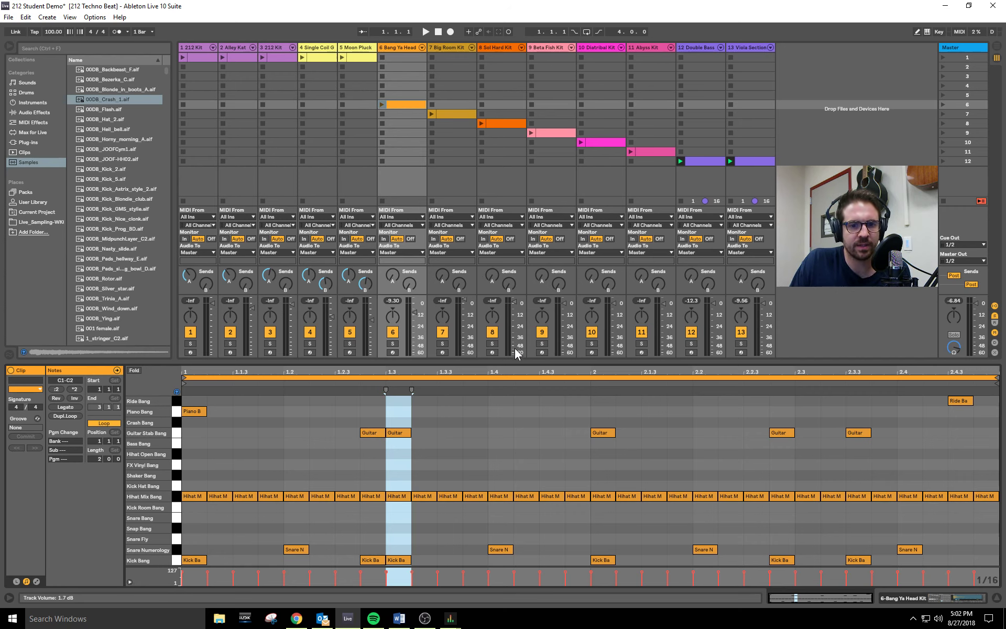
pyautogui.moveTo(507, 362); pyautogui.dragTo(507, 315)
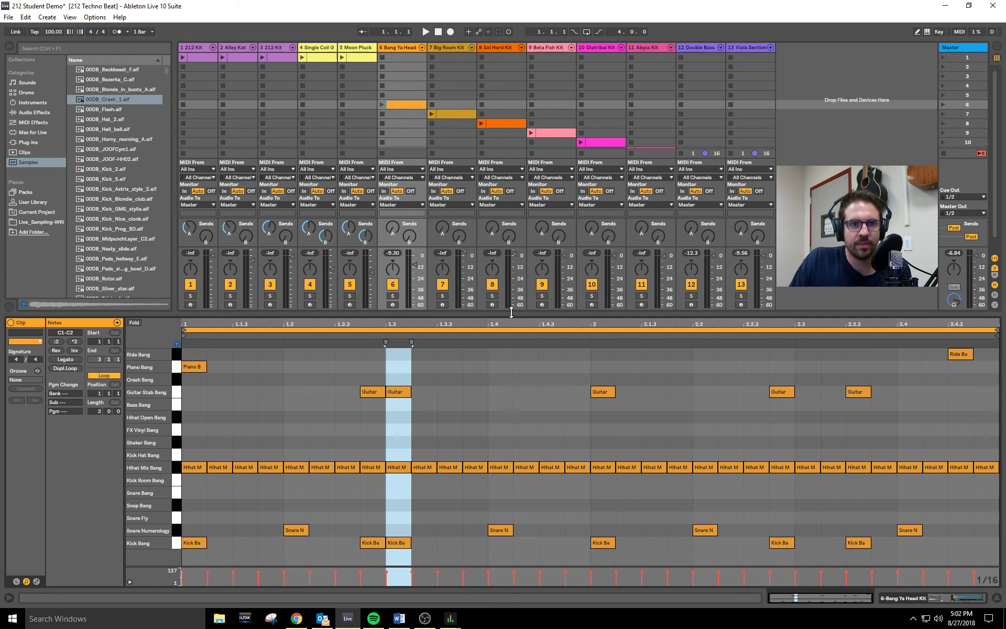
# Shrink the note editor to show more session slots and list the installed packs in the browser.
pyautogui.moveTo(512, 313); pyautogui.dragTo(511, 346)
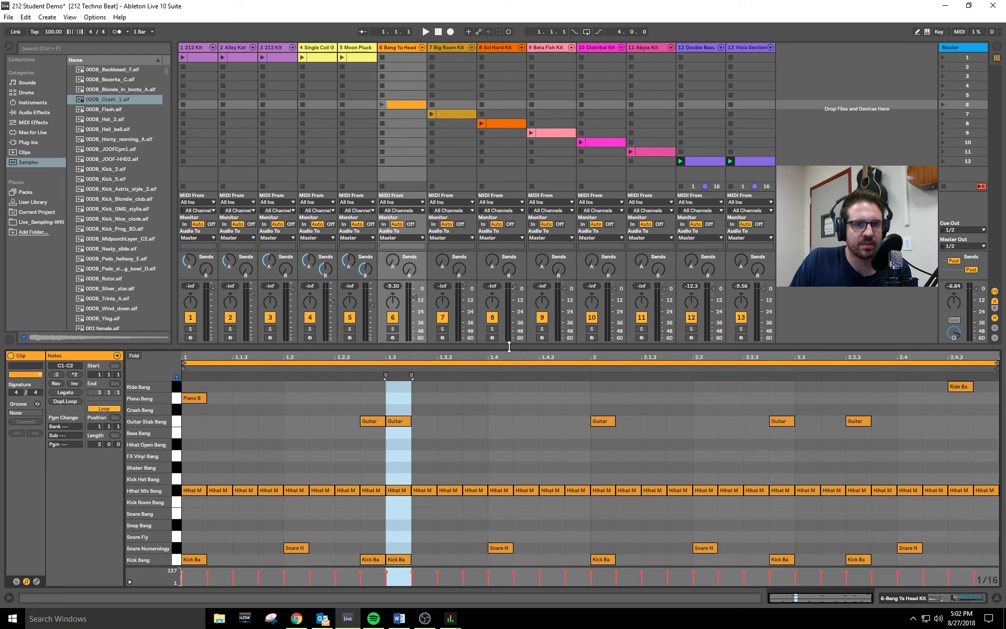
pyautogui.click(406, 48)
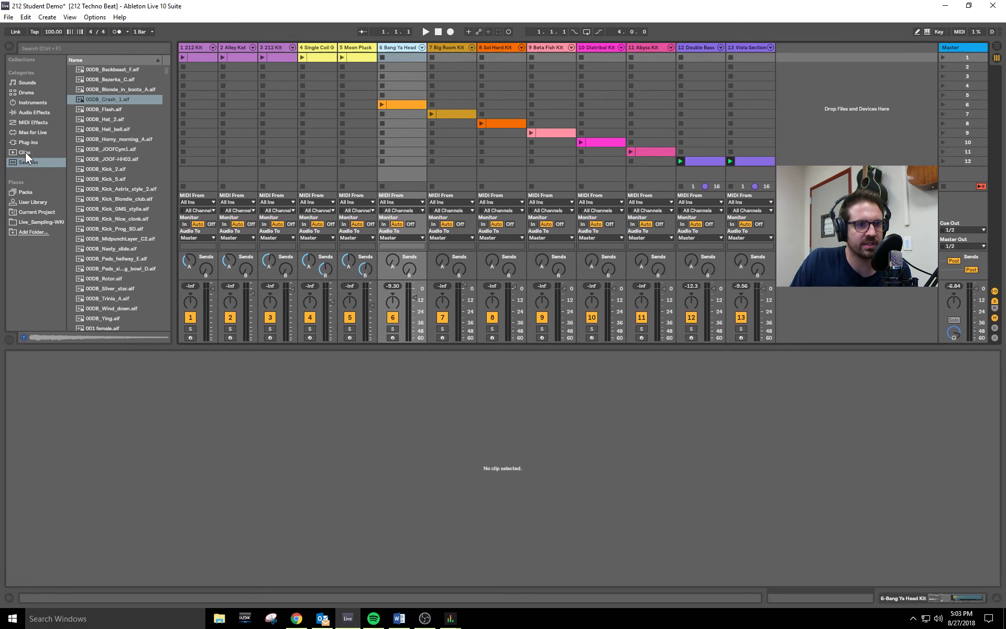
pyautogui.click(26, 193)
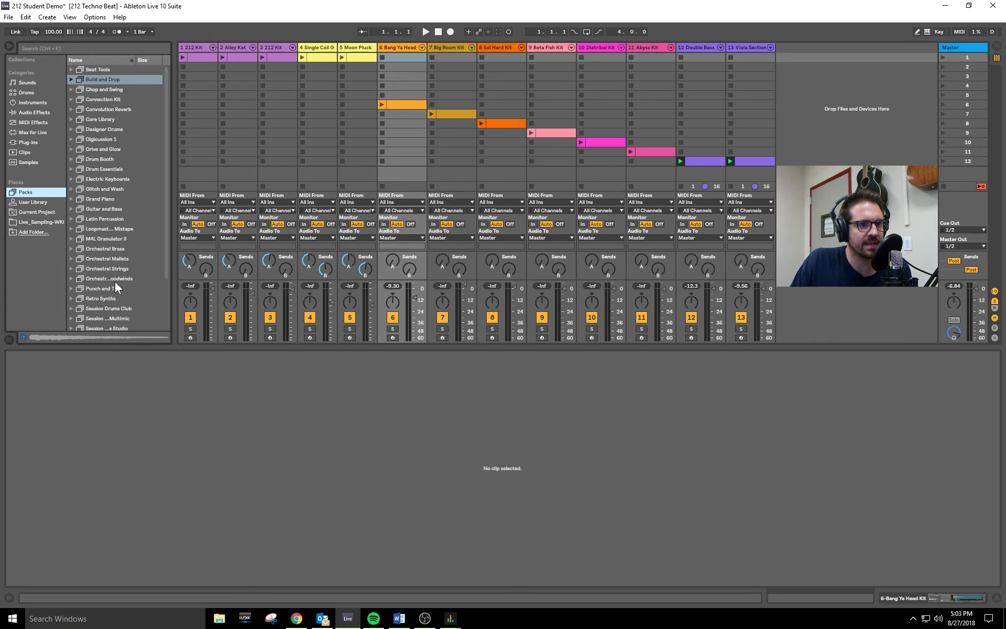
# Play the Bang Ya Head Kit clip, and view the notes of the Double Bass and Viola Section clips.
pyautogui.click(383, 105)
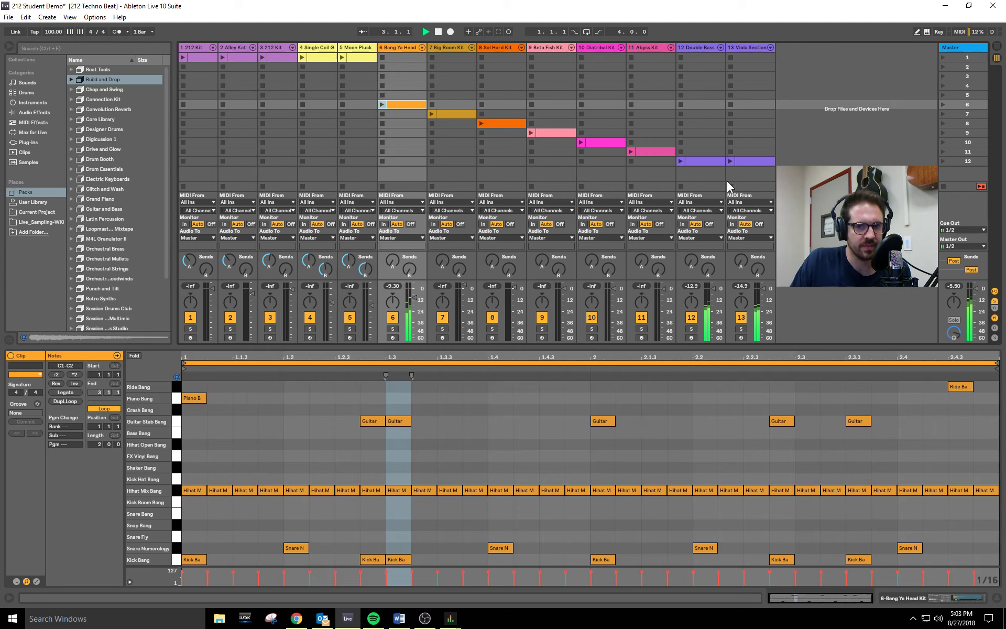
pyautogui.click(700, 161)
pyautogui.click(759, 161)
pyautogui.click(701, 161)
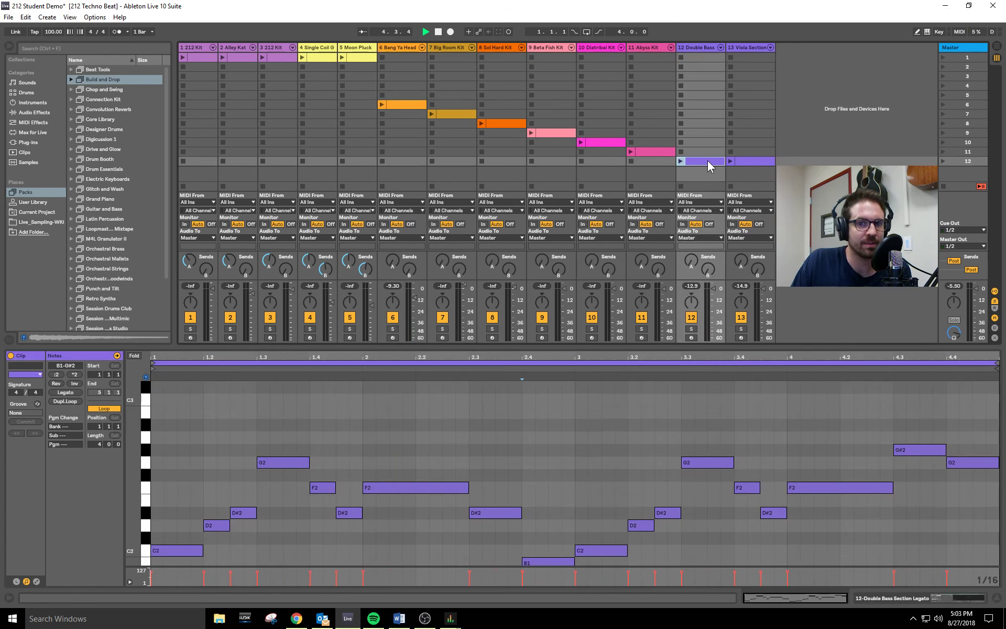
pyautogui.click(766, 162)
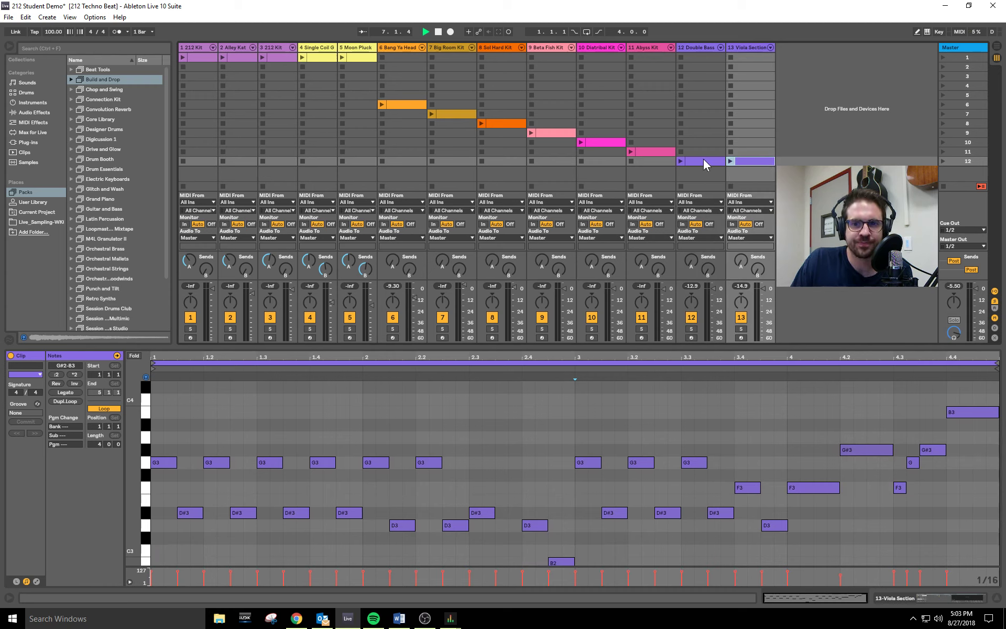
# Audition the Double Bass clip, add the Viola Section clip and stop playback.
pyautogui.click(682, 162)
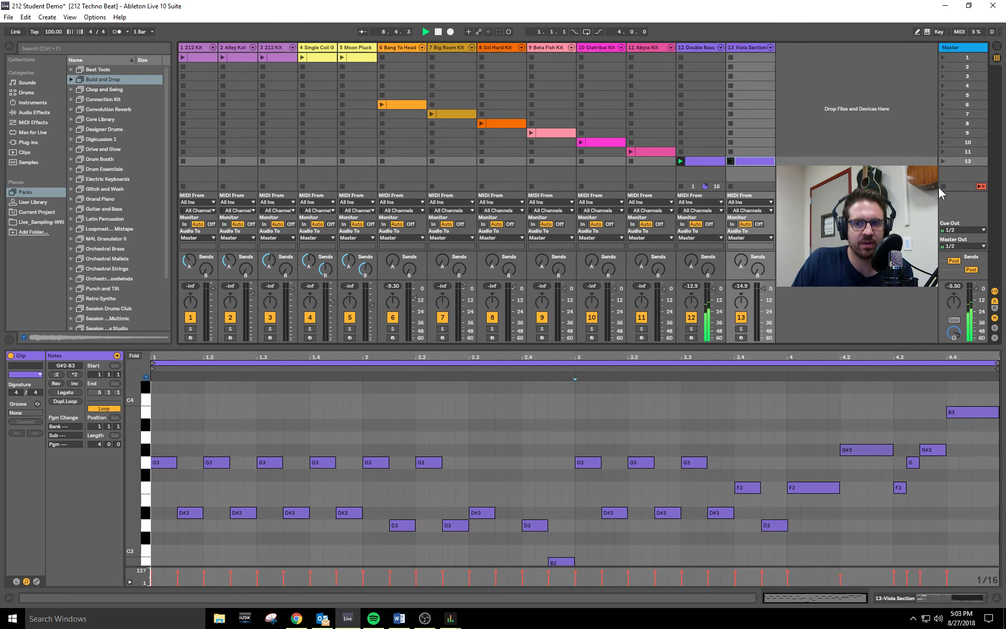
pyautogui.click(680, 163)
pyautogui.click(729, 162)
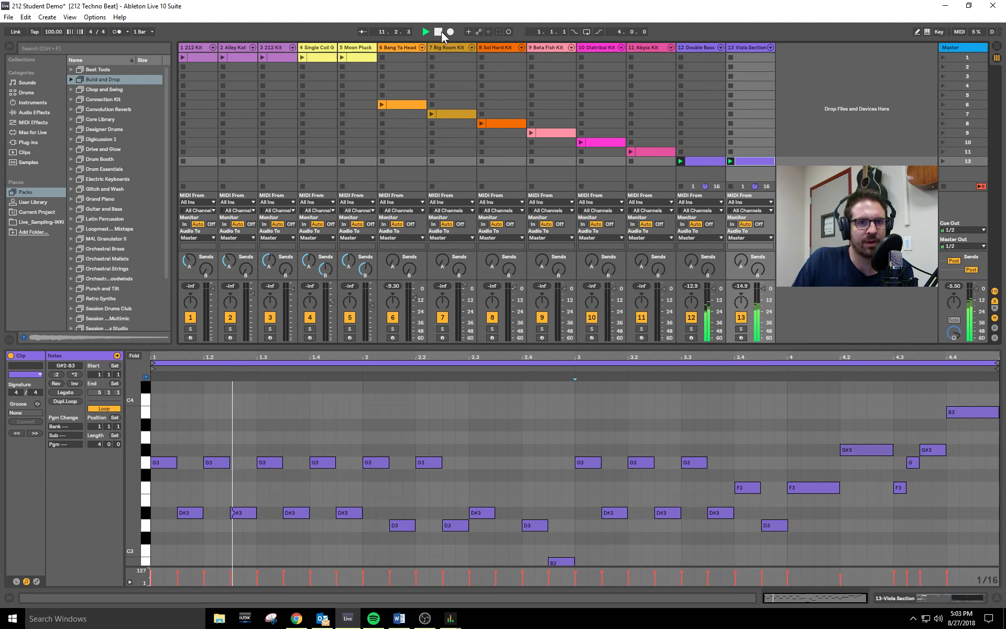
pyautogui.click(440, 32)
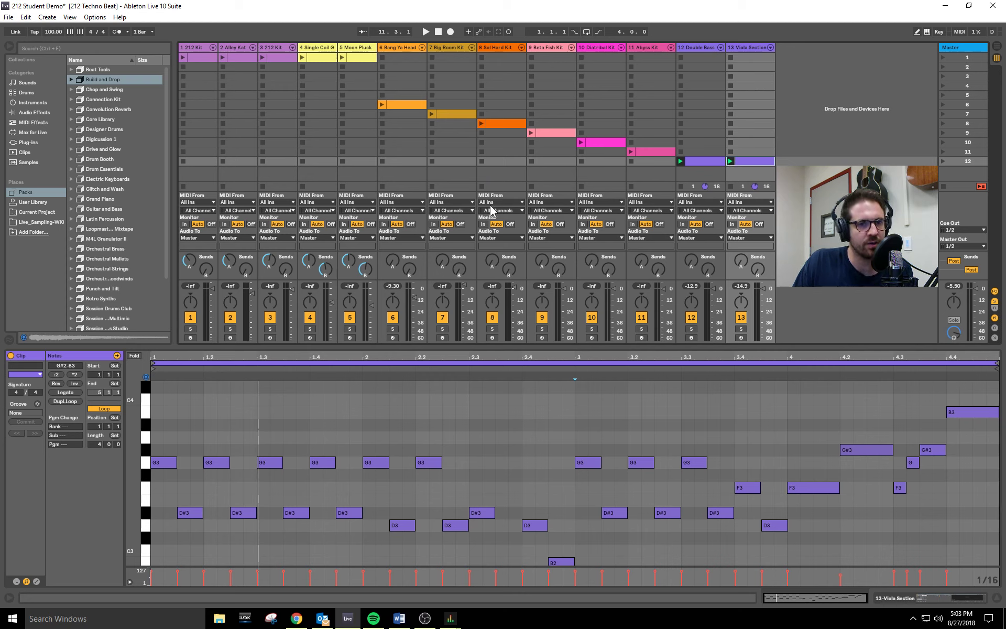
pyautogui.click(681, 187)
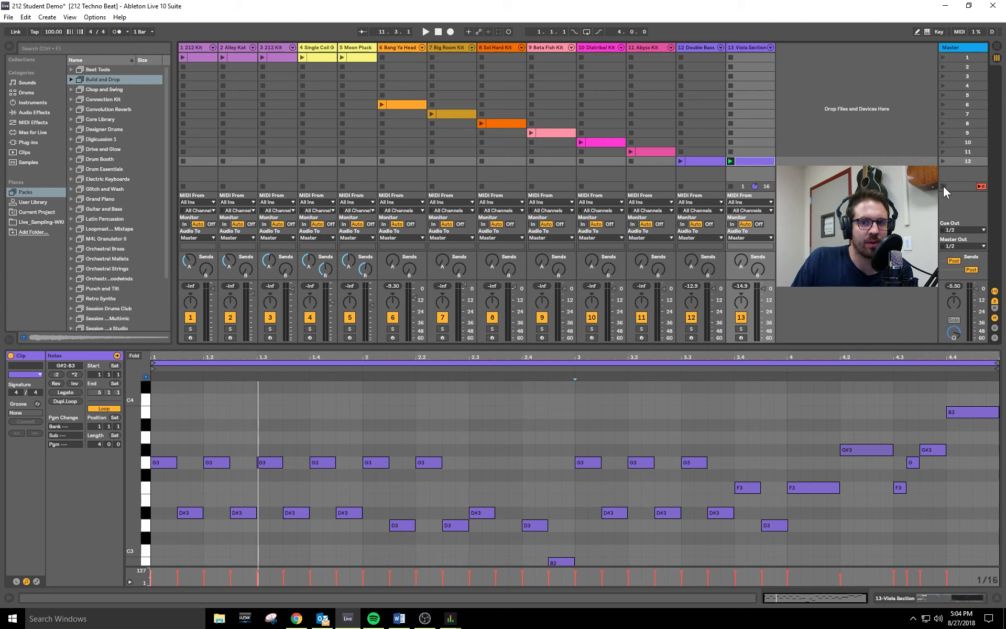
# Launch the Double Bass, Abyss Kit, Distribal Kit and Beta Fish Kit clips in turn and stop all clips.
pyautogui.click(681, 160)
pyautogui.click(632, 152)
pyautogui.click(582, 142)
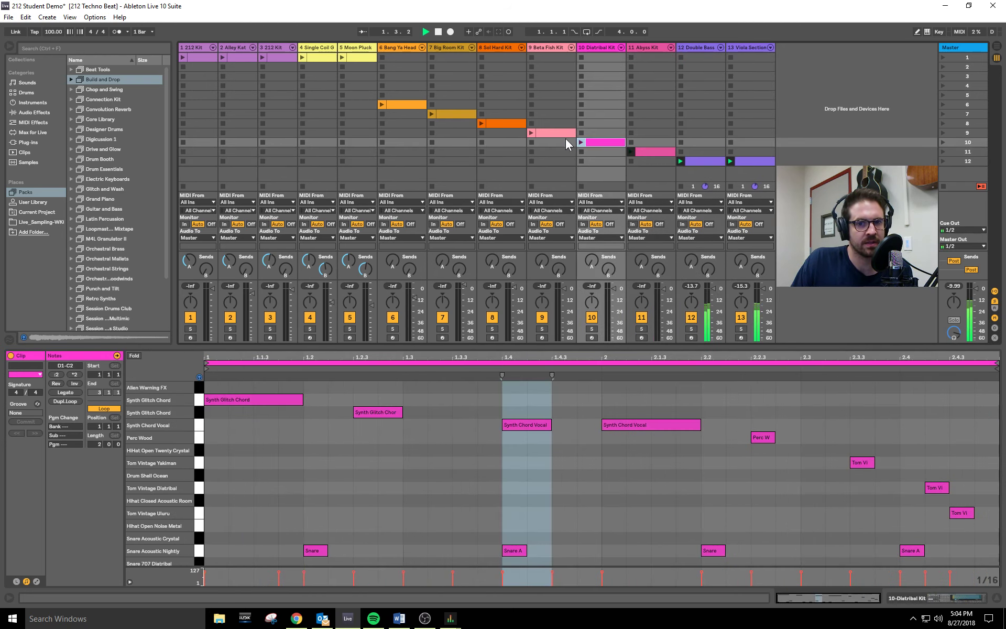
pyautogui.click(533, 132)
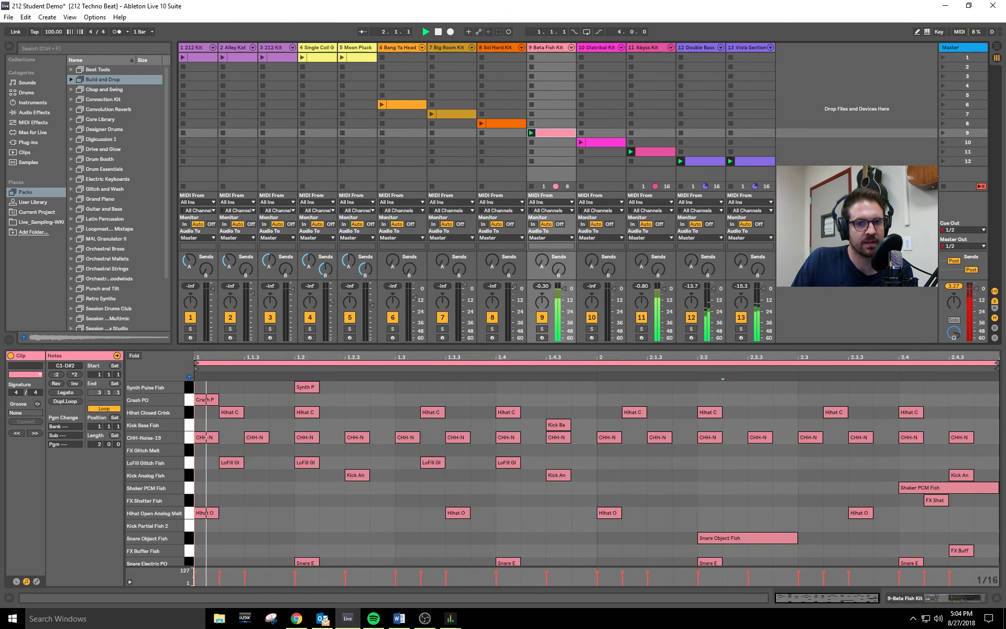
pyautogui.click(943, 186)
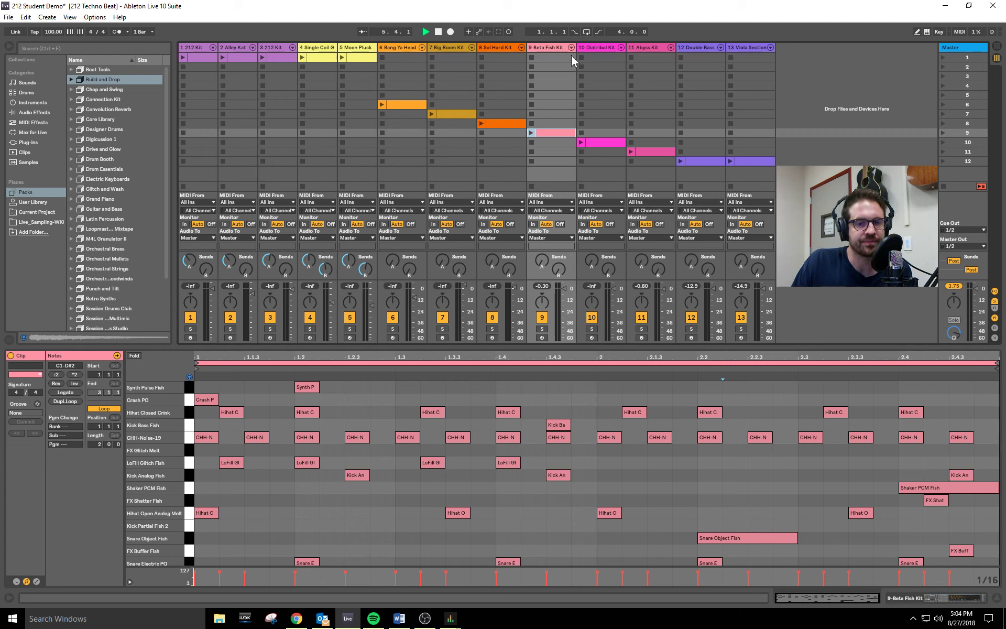
# Play the Bang Ya Head Kit clip while following its notes in an enlarged note editor, and stop playback.
pyautogui.click(382, 105)
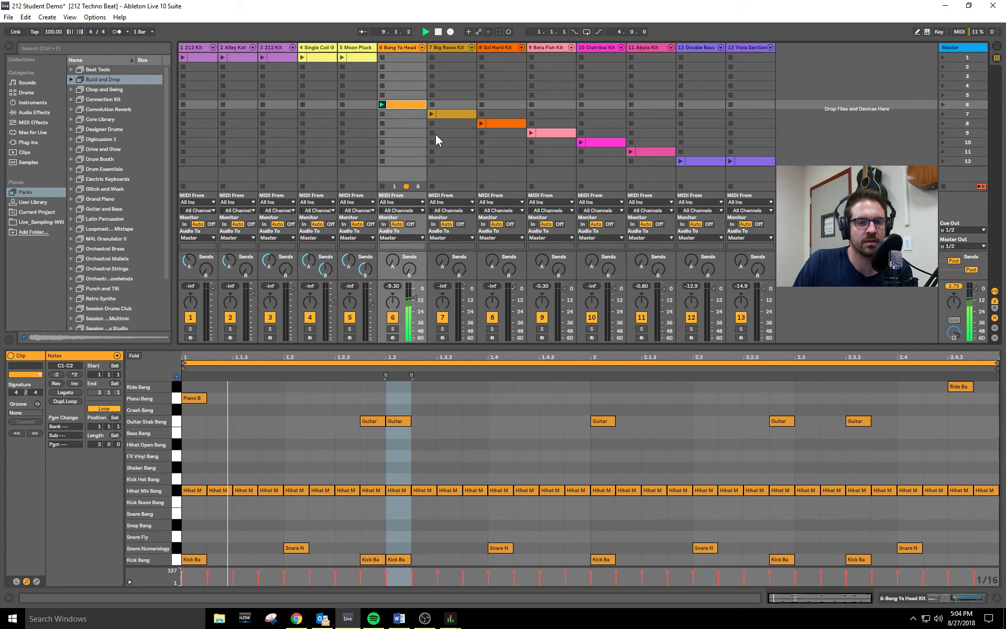
pyautogui.moveTo(552, 343); pyautogui.dragTo(552, 290)
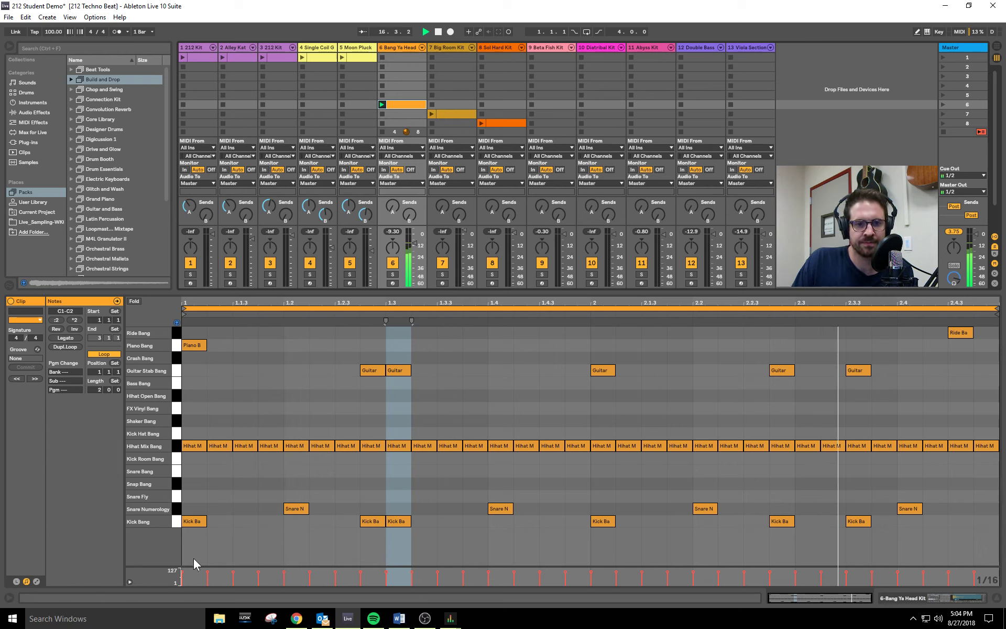
pyautogui.press('space')
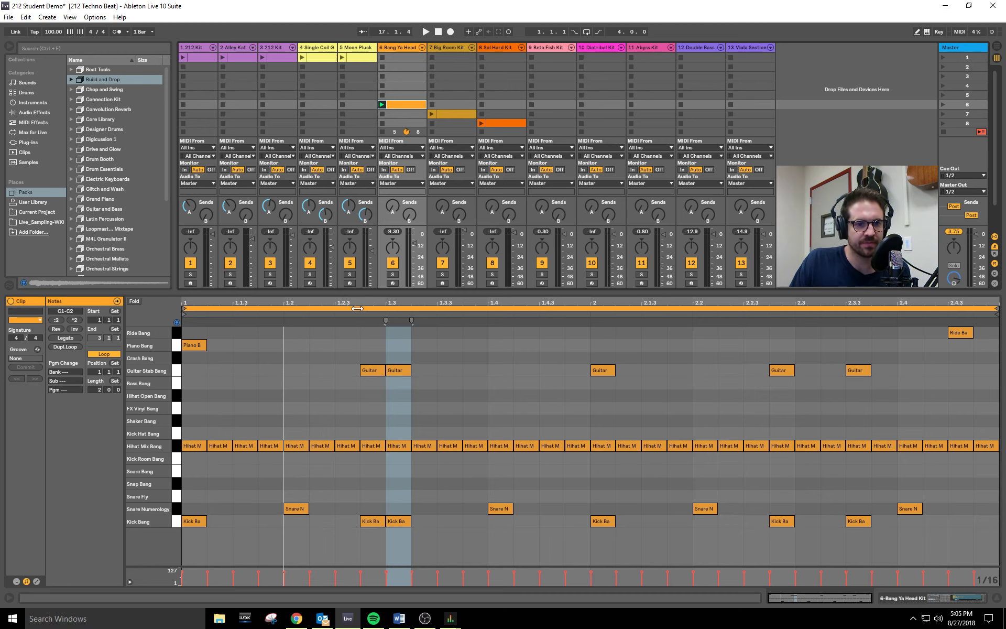
# Create a clip in scene 4 of the Bang Ya Head Kit track with Kick Bang on all four beats and audition it.
pyautogui.click(404, 87)
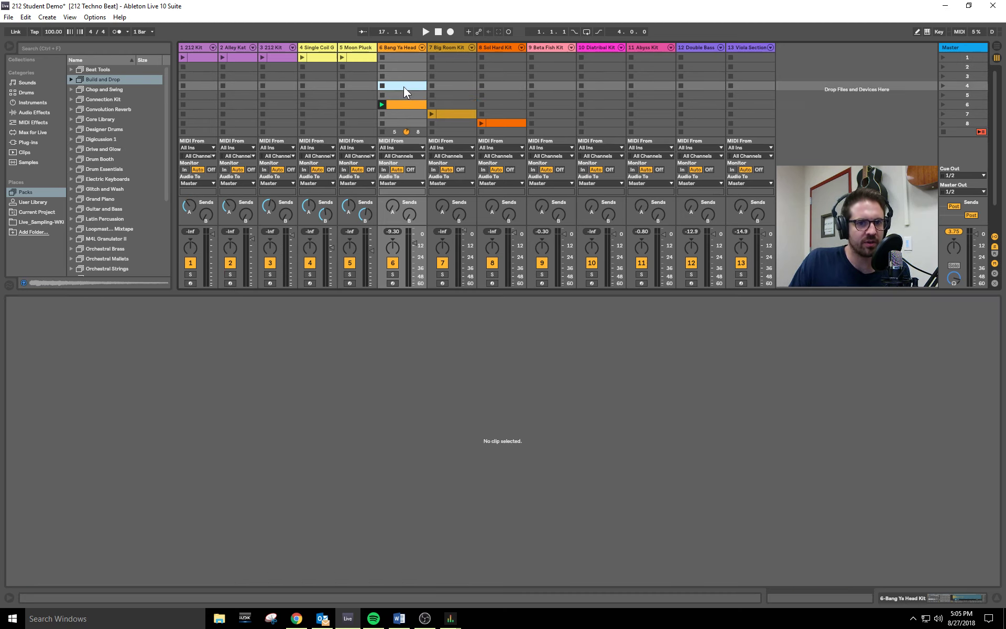
pyautogui.doubleClick(404, 87)
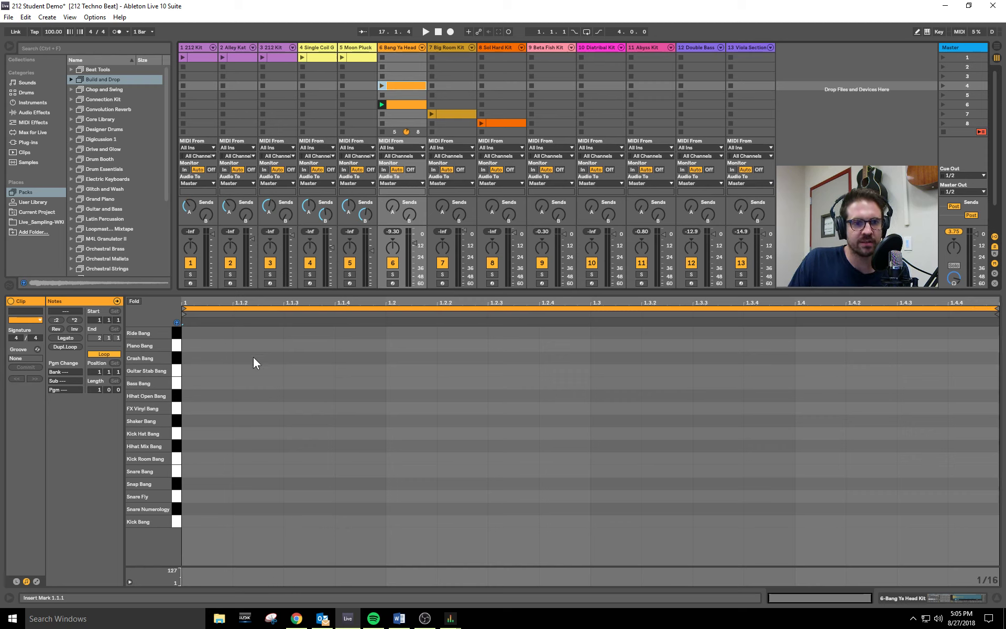
pyautogui.doubleClick(205, 522)
pyautogui.doubleClick(407, 518)
pyautogui.doubleClick(611, 522)
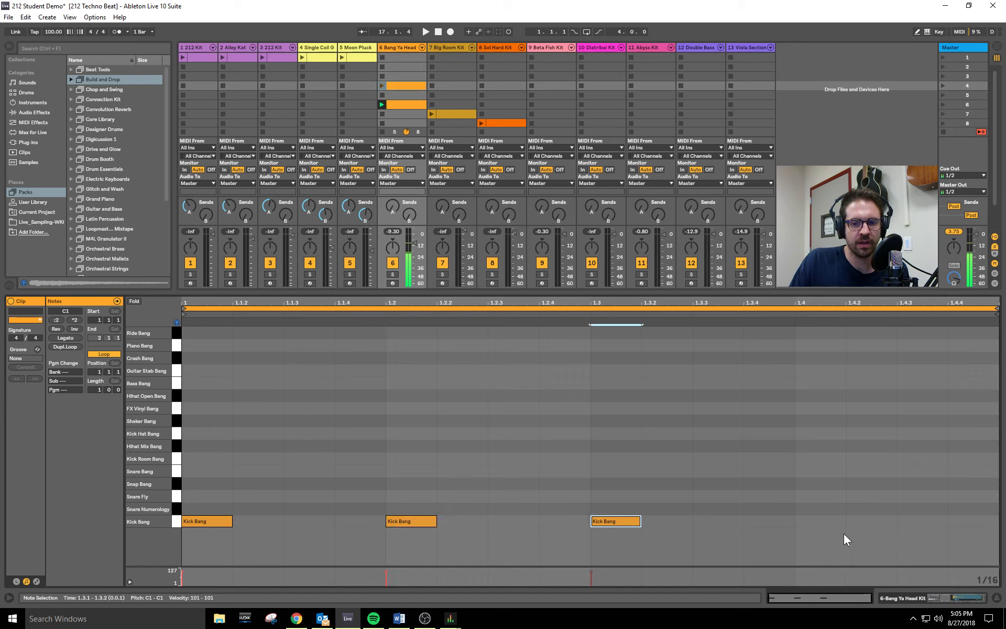
pyautogui.doubleClick(819, 522)
pyautogui.click(382, 86)
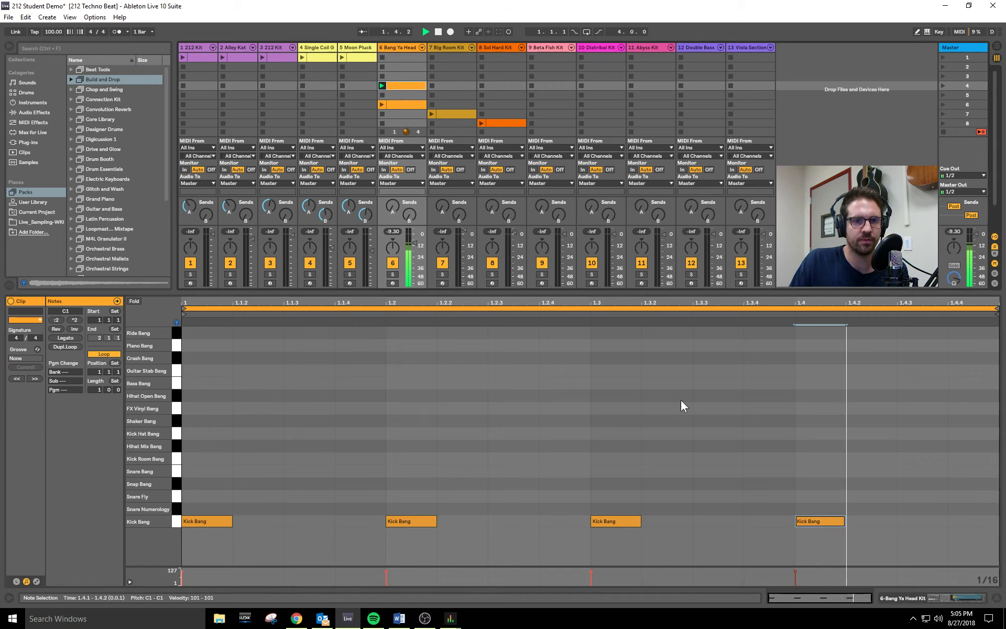
pyautogui.click(382, 131)
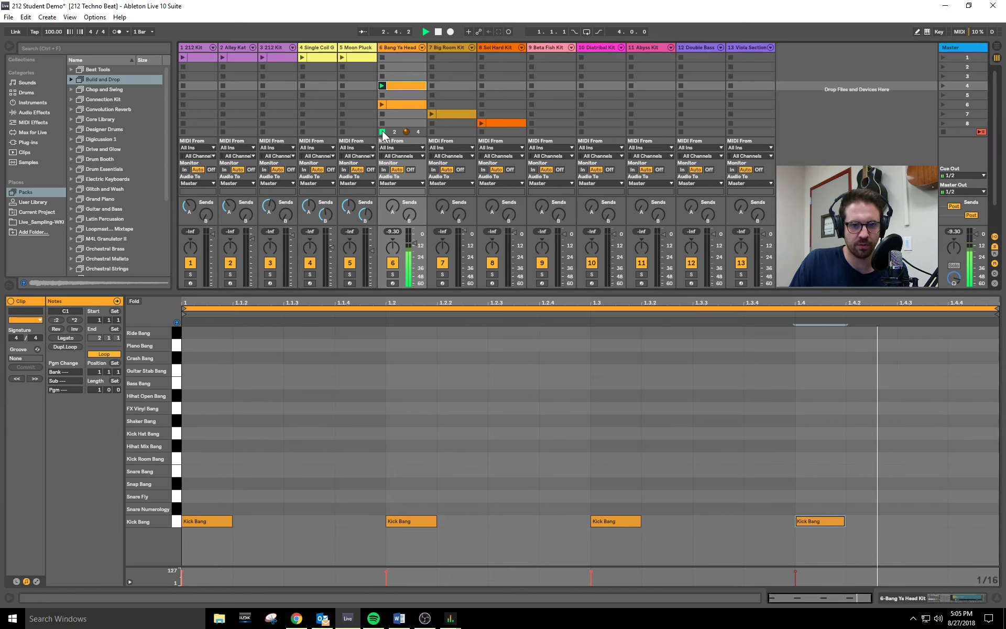
# Review the Bang Ya Head Kit clip's notes in scene 6 and delete the four-kick clip from scene 4.
pyautogui.click(402, 104)
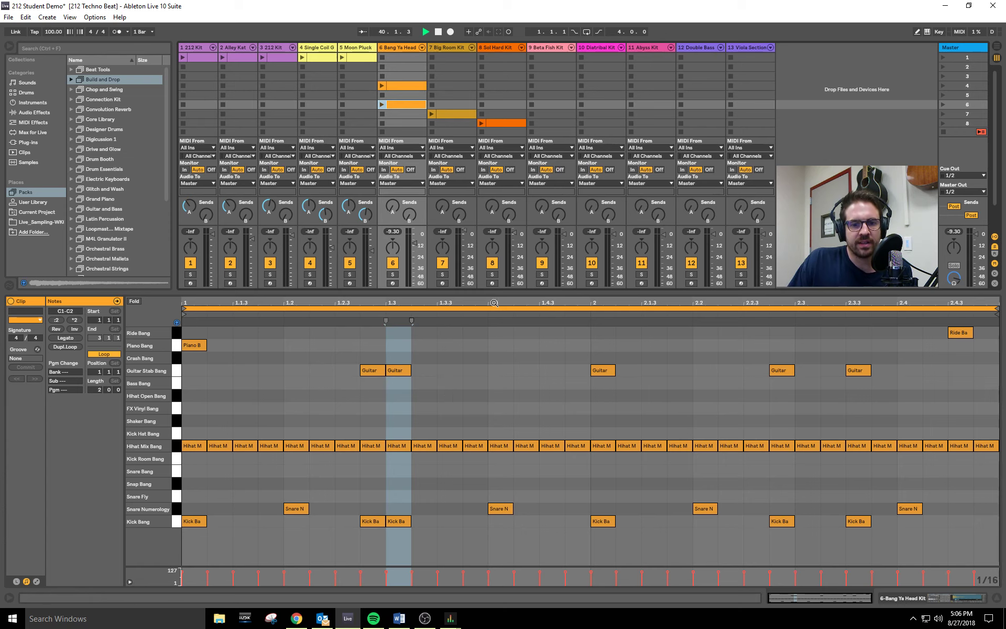
pyautogui.click(404, 84)
pyautogui.press('Delete')
# Show the Big Room Kit clip's notes, play the clip and stop it.
pyautogui.click(456, 113)
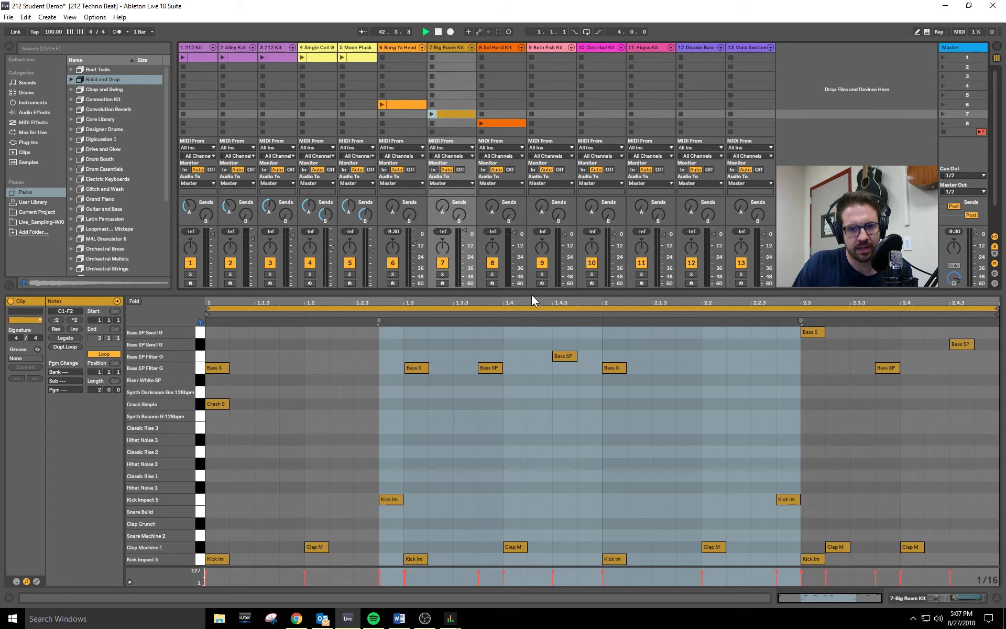
pyautogui.moveTo(531, 295); pyautogui.dragTo(531, 278)
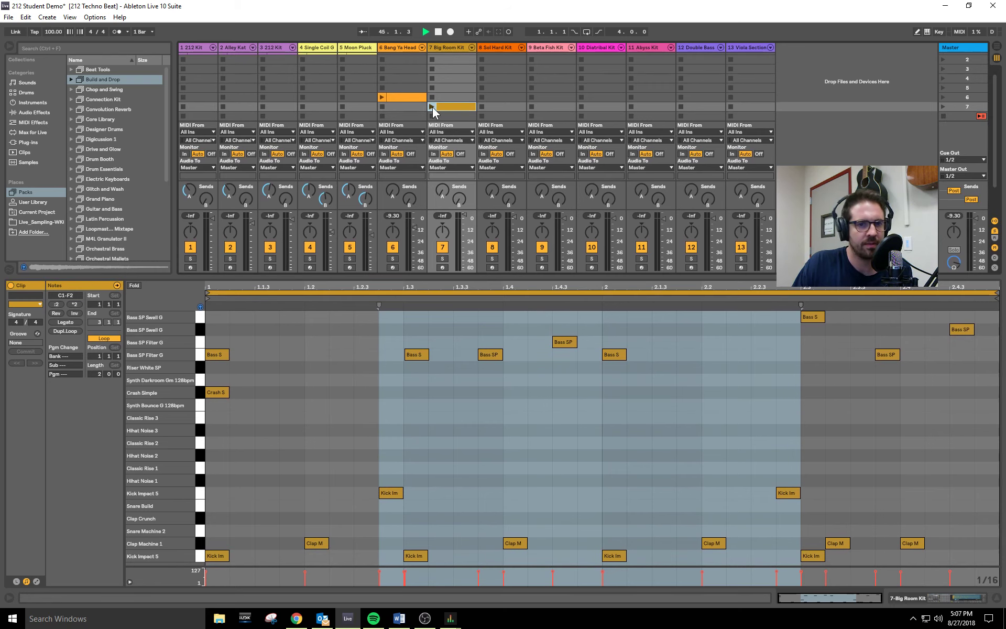
pyautogui.moveTo(502, 279); pyautogui.dragTo(502, 376)
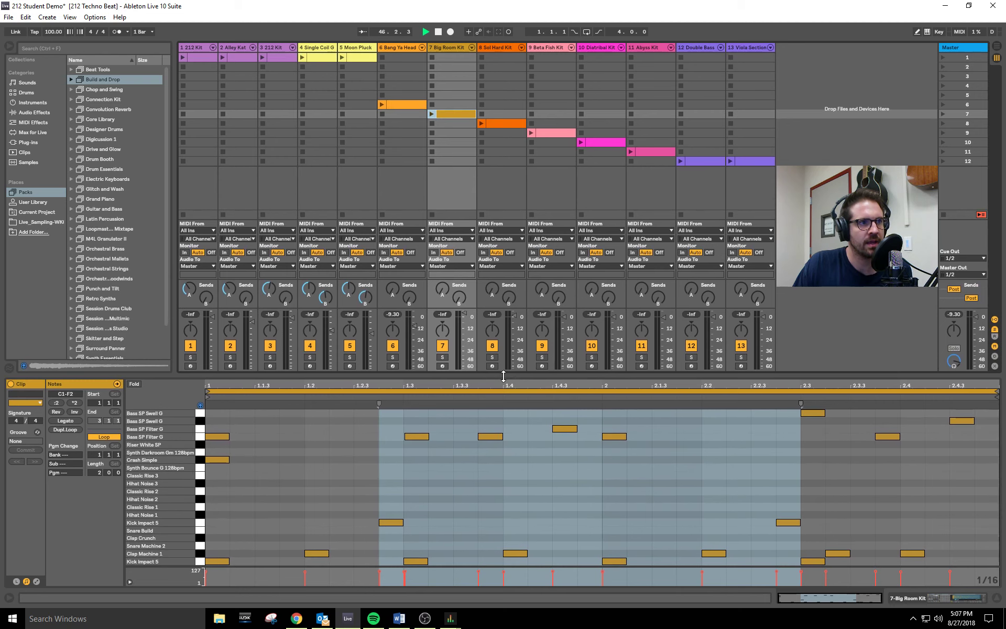
pyautogui.click(432, 114)
pyautogui.moveTo(545, 376); pyautogui.dragTo(546, 315)
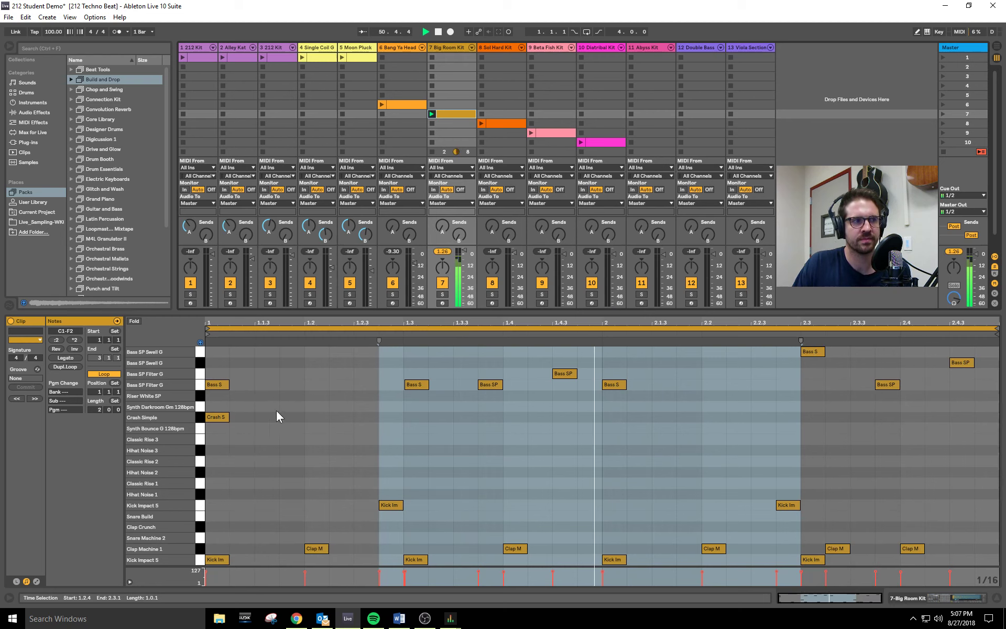
pyautogui.hotkey('alt', 'Tab')
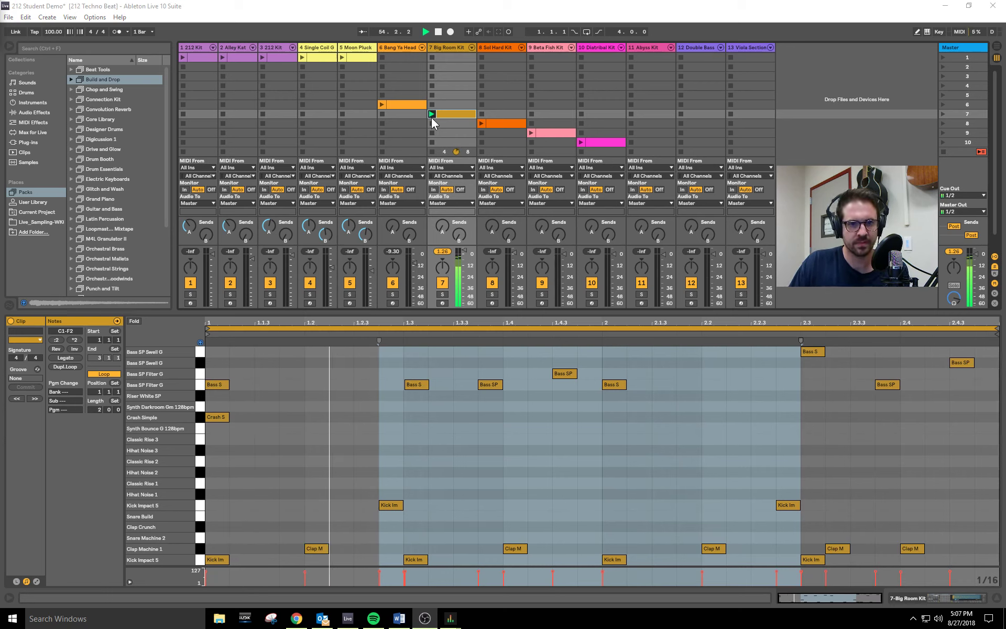
pyautogui.click(432, 152)
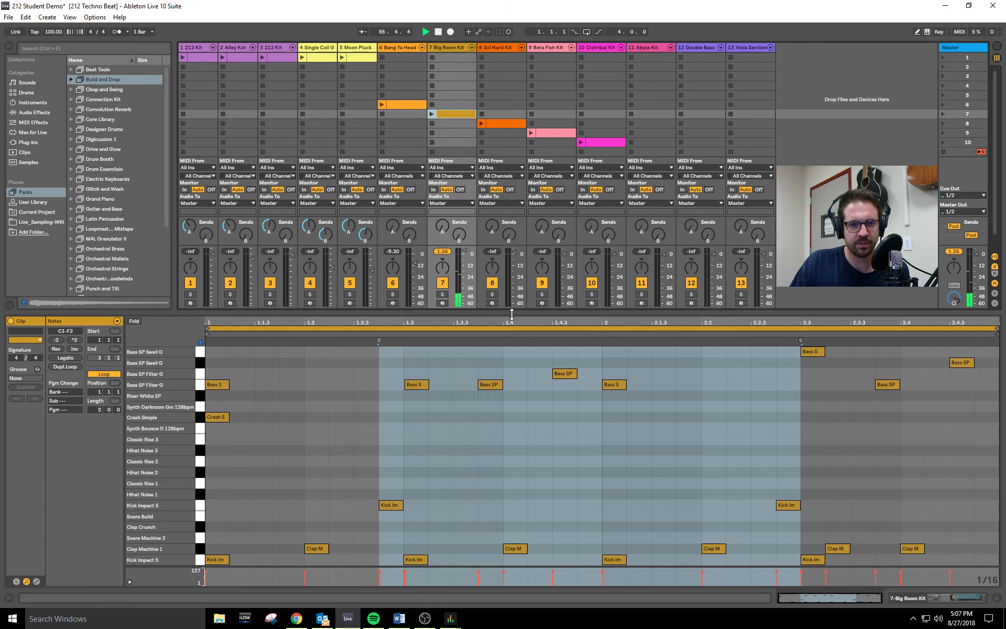
# Compare the kick placement in the Big Room Kit clip with the Bang Ya Head Kit clip in an enlarged note editor.
pyautogui.moveTo(511, 315); pyautogui.dragTo(512, 337)
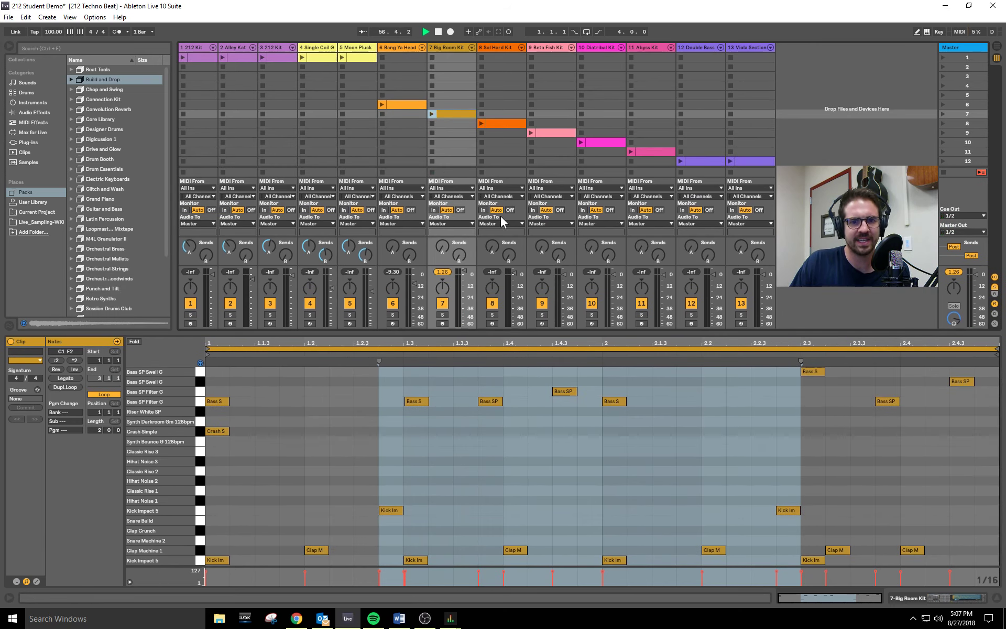
pyautogui.moveTo(584, 334); pyautogui.dragTo(584, 235)
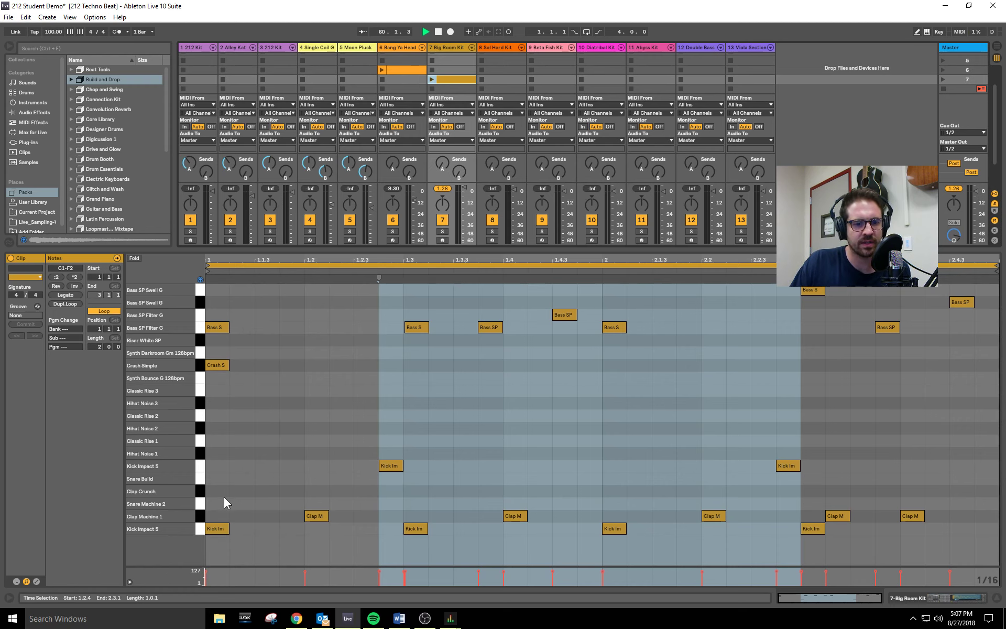
pyautogui.click(216, 528)
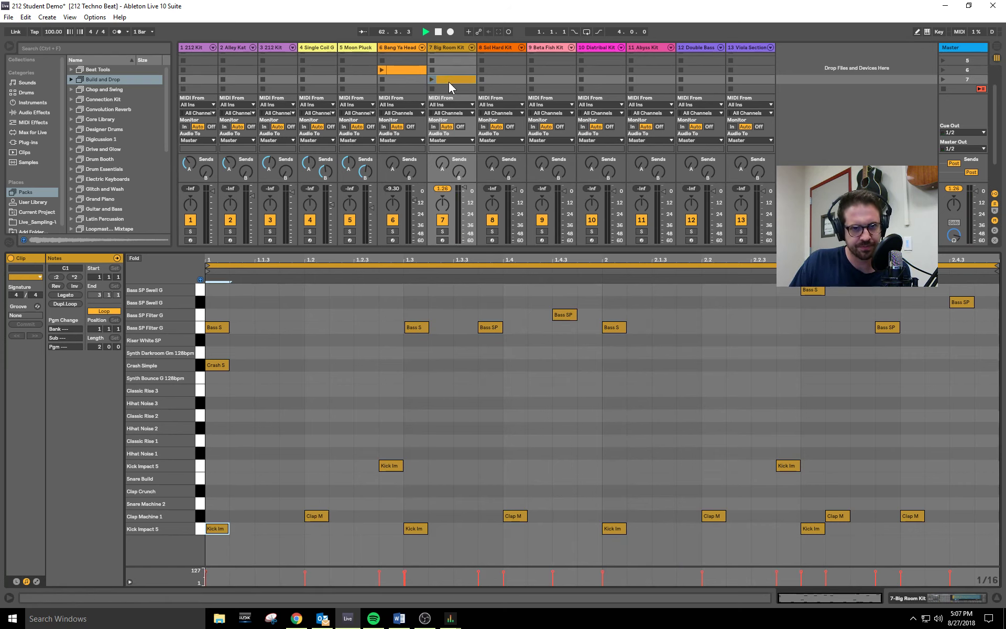
pyautogui.click(414, 70)
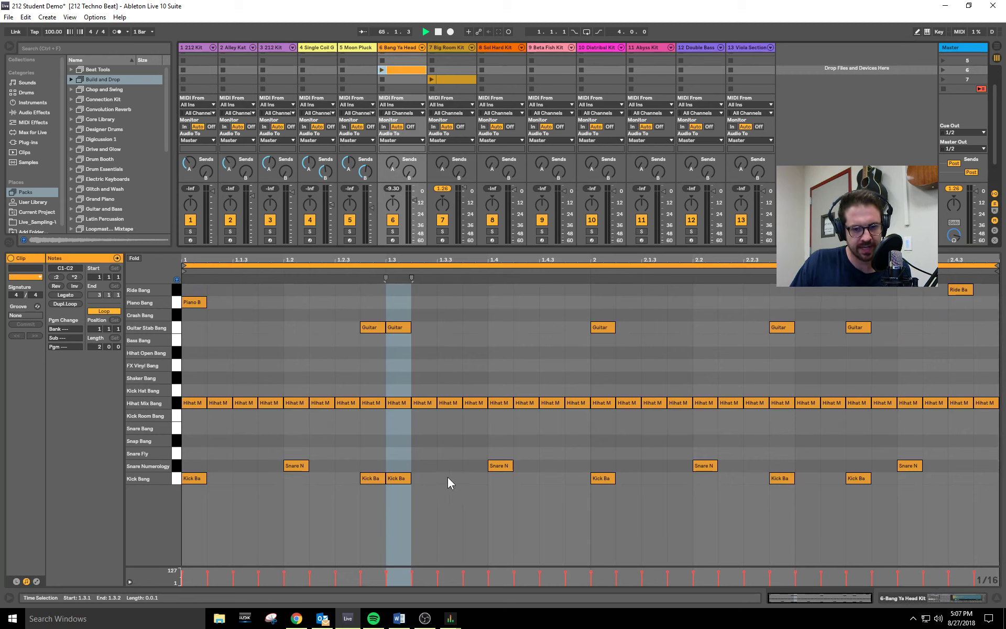
pyautogui.click(454, 79)
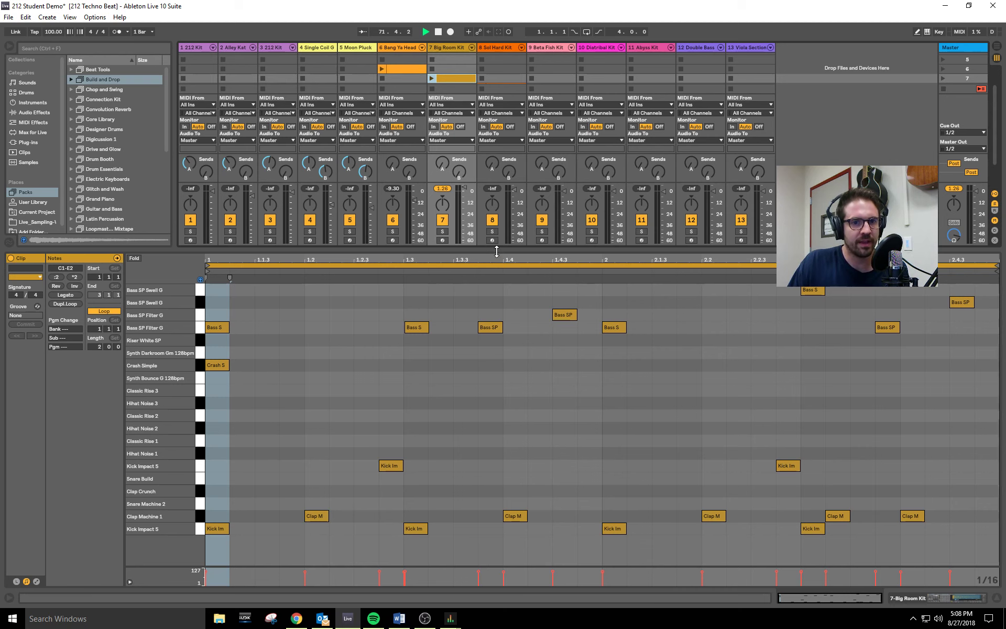
pyautogui.moveTo(498, 255)
pyautogui.mouseDown()
pyautogui.moveTo(500, 317)
pyautogui.moveTo(501, 271)
pyautogui.mouseUp()
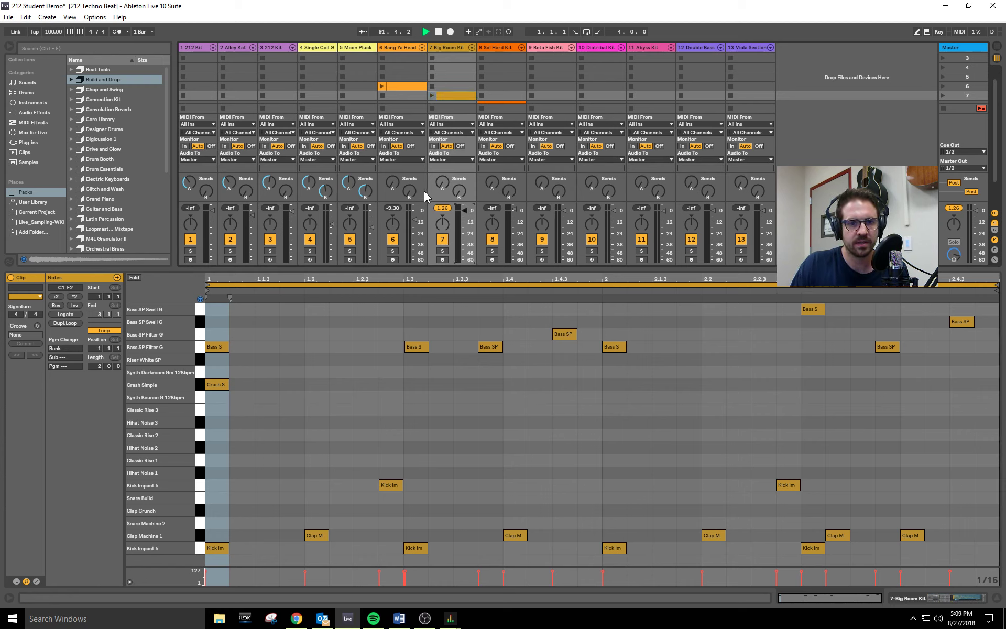
pyautogui.scroll(-2, 497, 74)
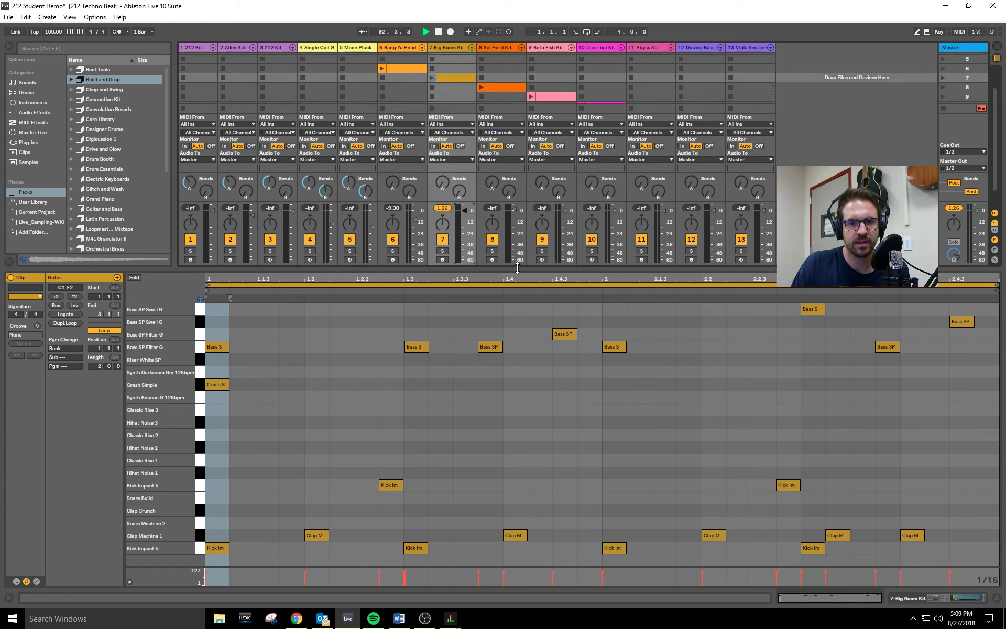
# Play the Beta Fish Kit clip and show its notes down to the Kick Partial 1 row.
pyautogui.moveTo(517, 282); pyautogui.dragTo(520, 357)
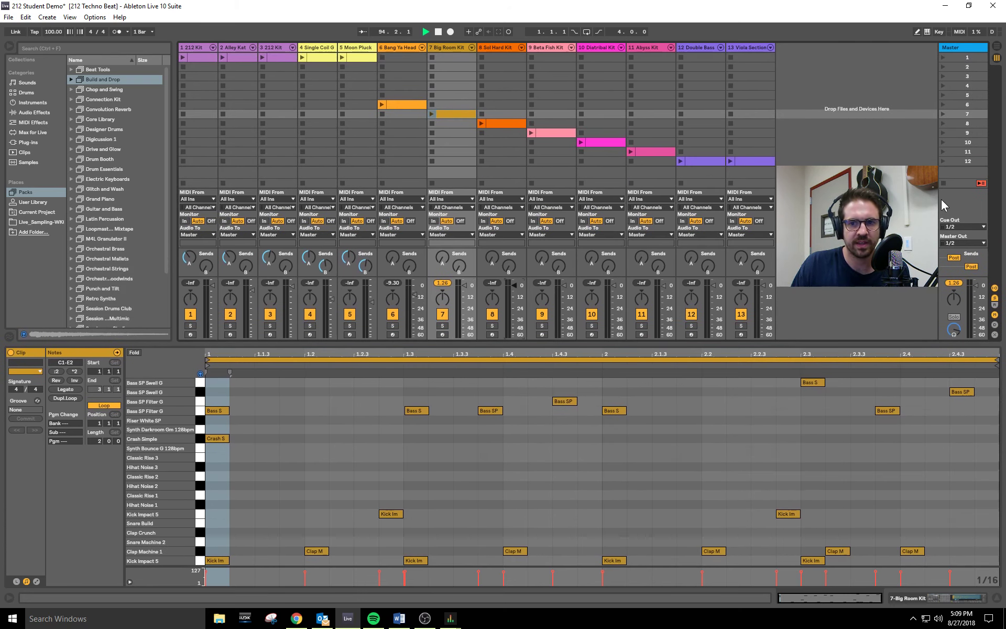
pyautogui.click(558, 133)
pyautogui.click(531, 132)
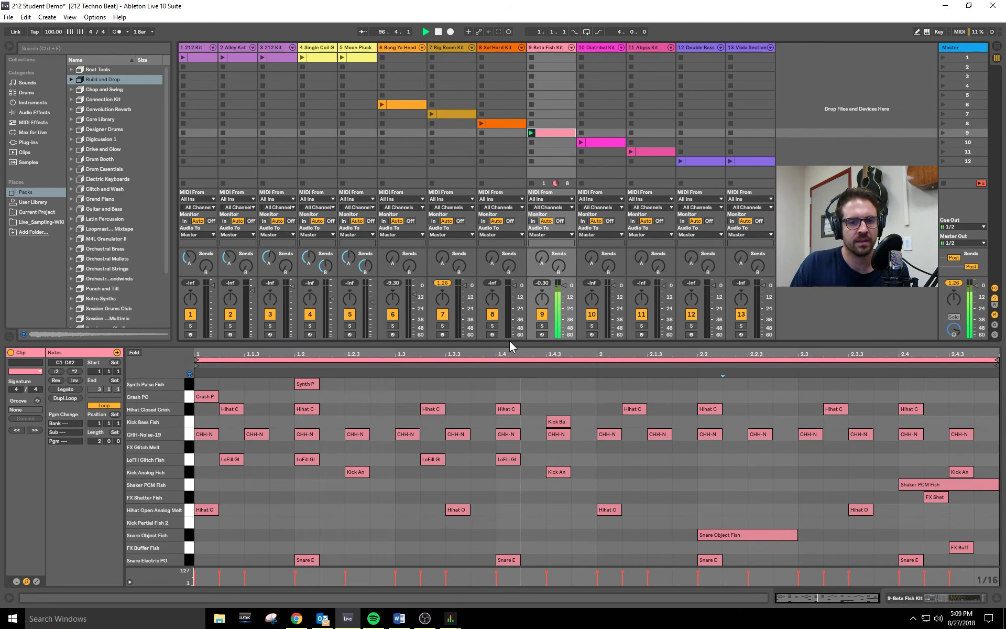
pyautogui.moveTo(514, 344); pyautogui.dragTo(513, 348)
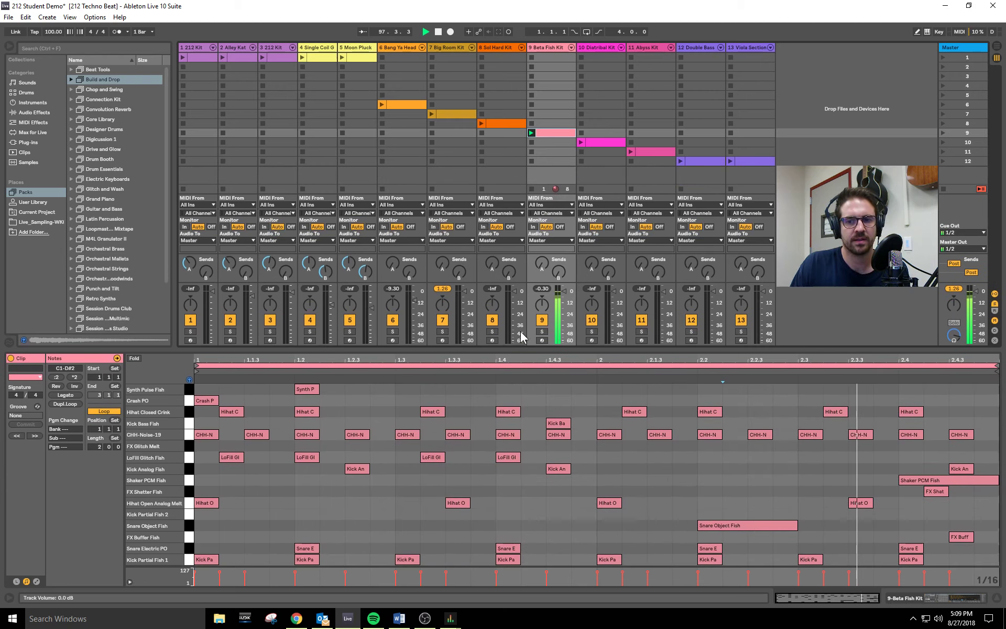
pyautogui.click(548, 432)
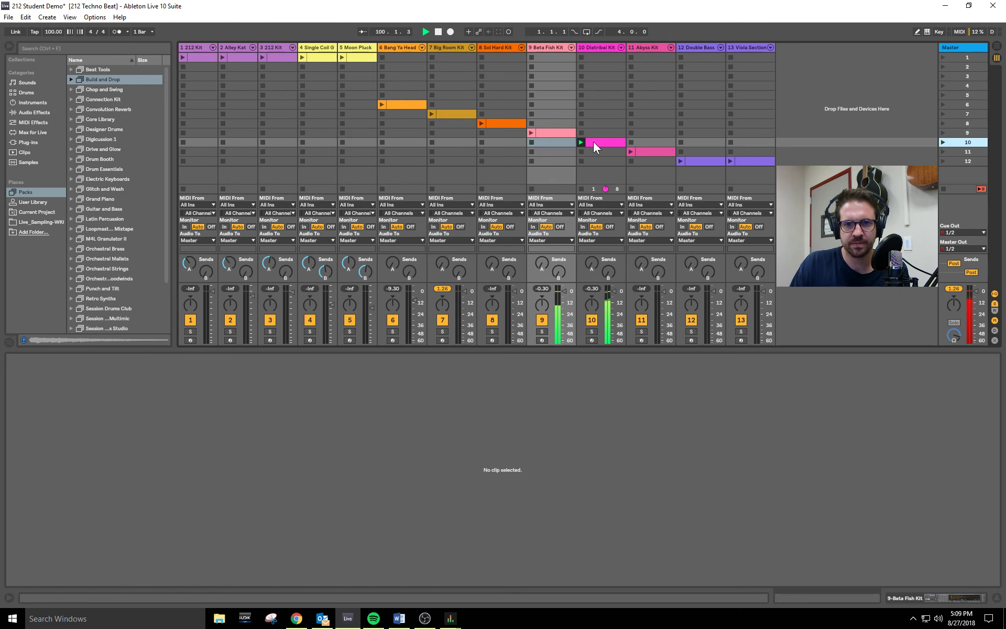
# Compare the kick placement in the Distribal Kit clip with the Beta Fish Kit clip in an enlarged note editor.
pyautogui.click(596, 144)
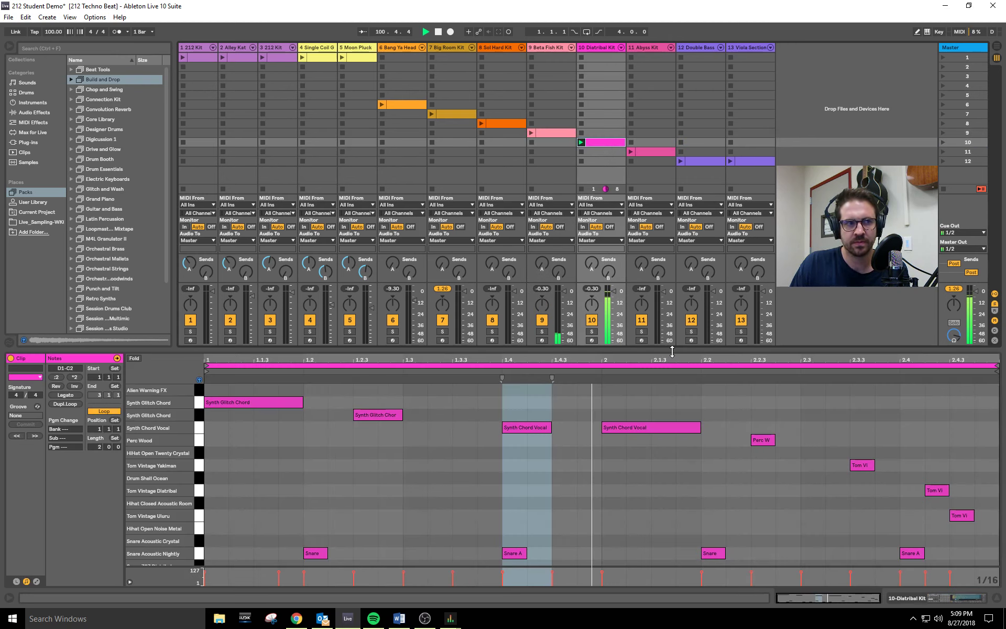
pyautogui.moveTo(672, 350); pyautogui.dragTo(674, 262)
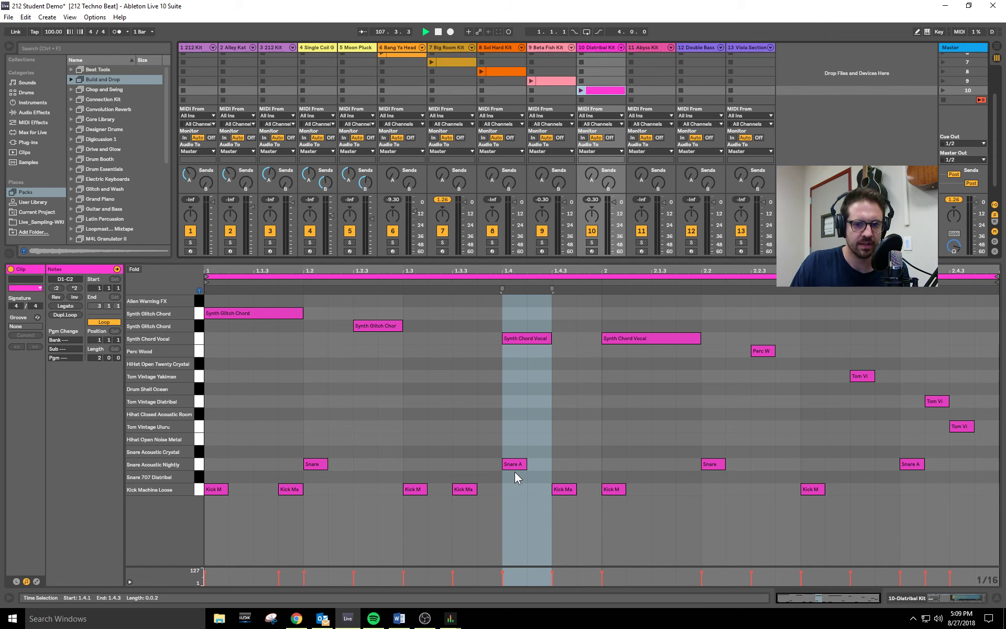
pyautogui.click(552, 82)
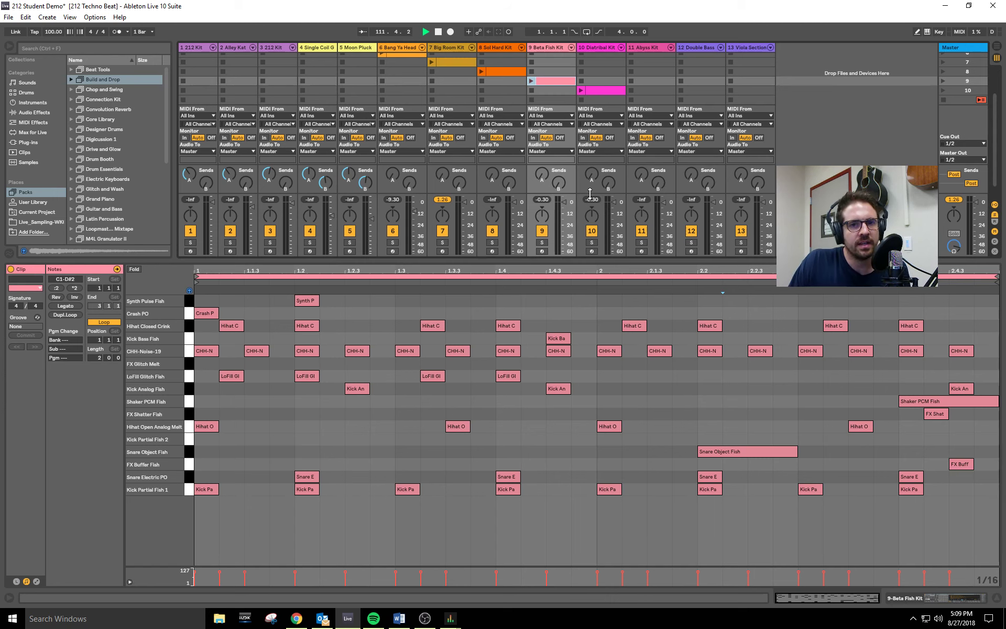
# Show the Abyss Kit clip's notes in an enlarged note editor down to the Kick Nebula Hard row.
pyautogui.moveTo(661, 260); pyautogui.dragTo(652, 359)
pyautogui.click(655, 152)
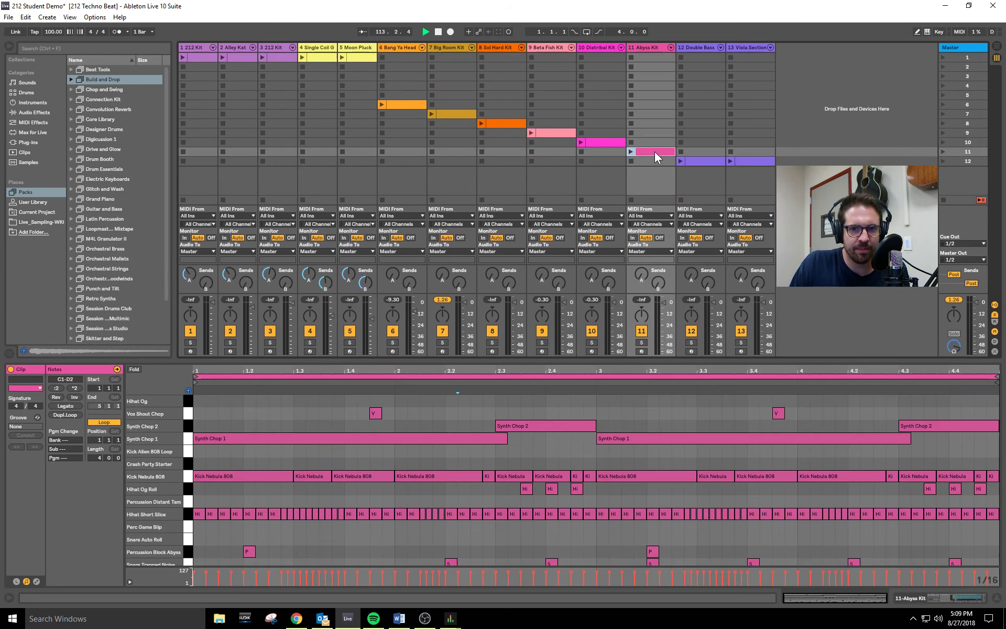
pyautogui.moveTo(601, 357); pyautogui.dragTo(621, 285)
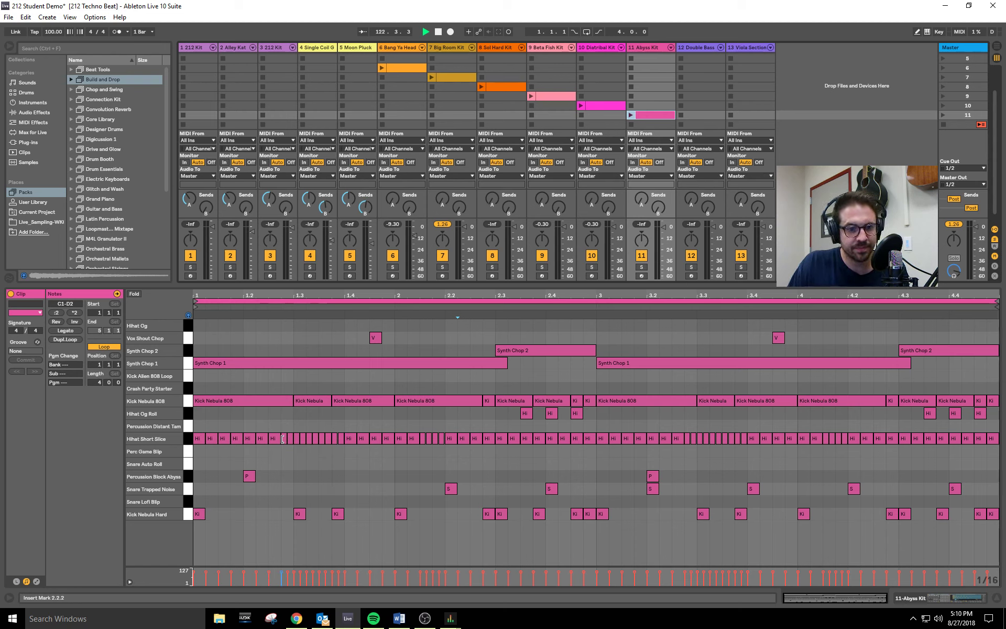
# Draw a Perc Game Blip note at 1.2.3 in the Abyss Kit clip, shorten it and delete it.
pyautogui.doubleClick(273, 450)
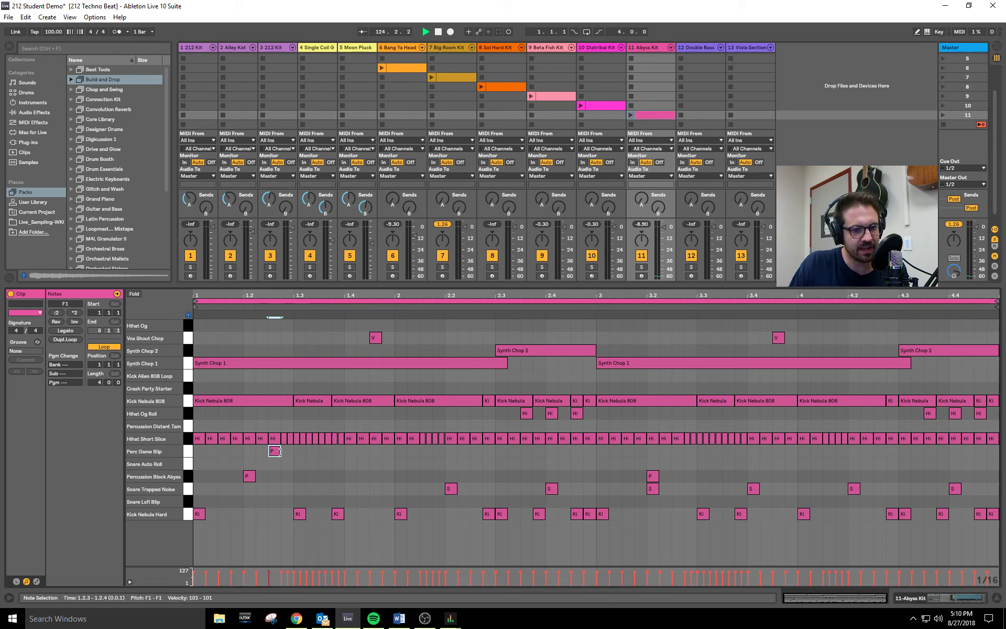
pyautogui.moveTo(280, 451); pyautogui.dragTo(279, 450)
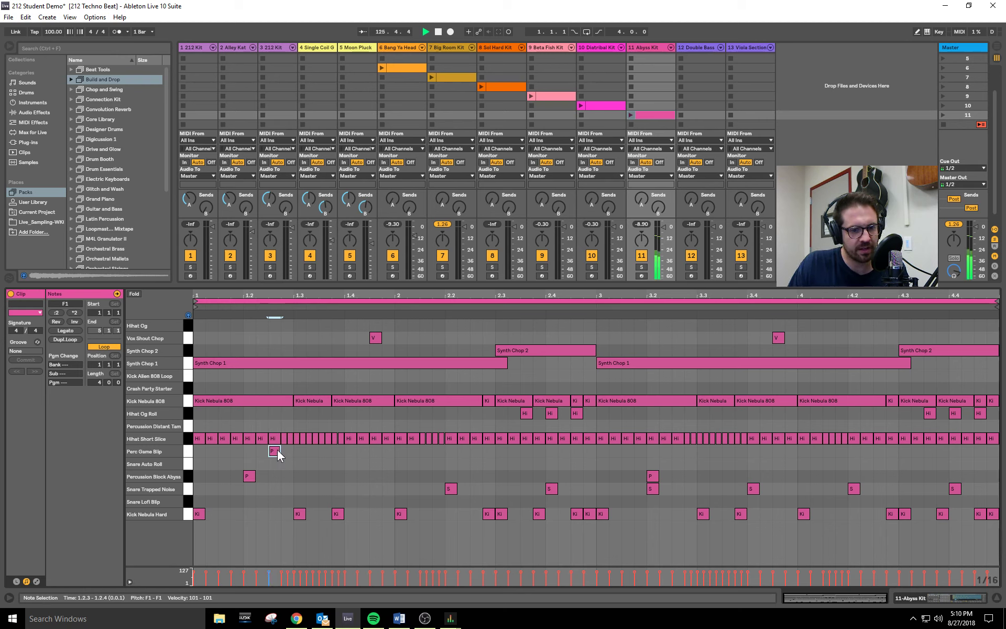
pyautogui.click(283, 452)
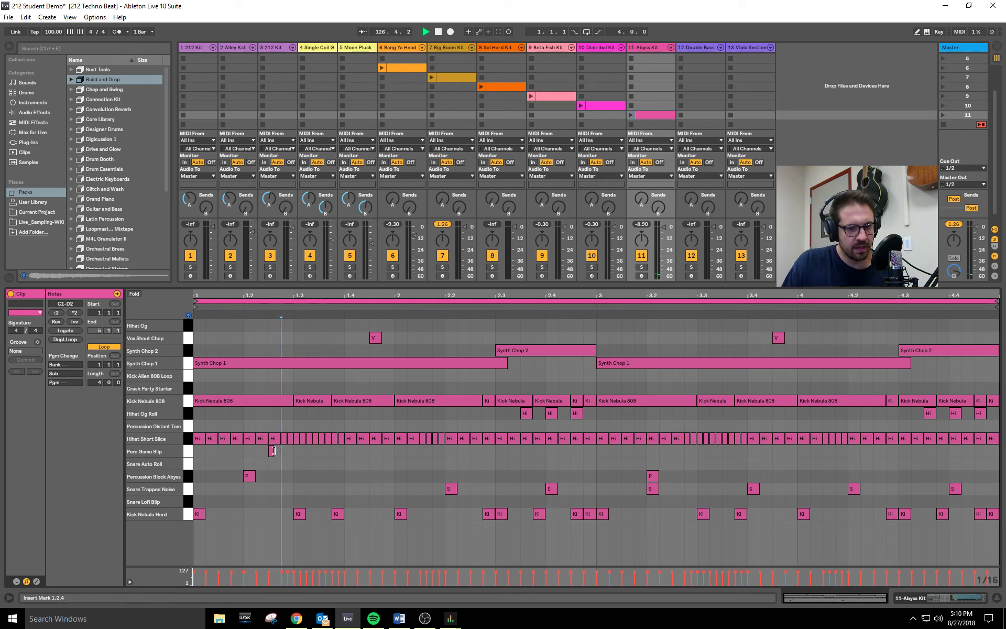
pyautogui.click(272, 451)
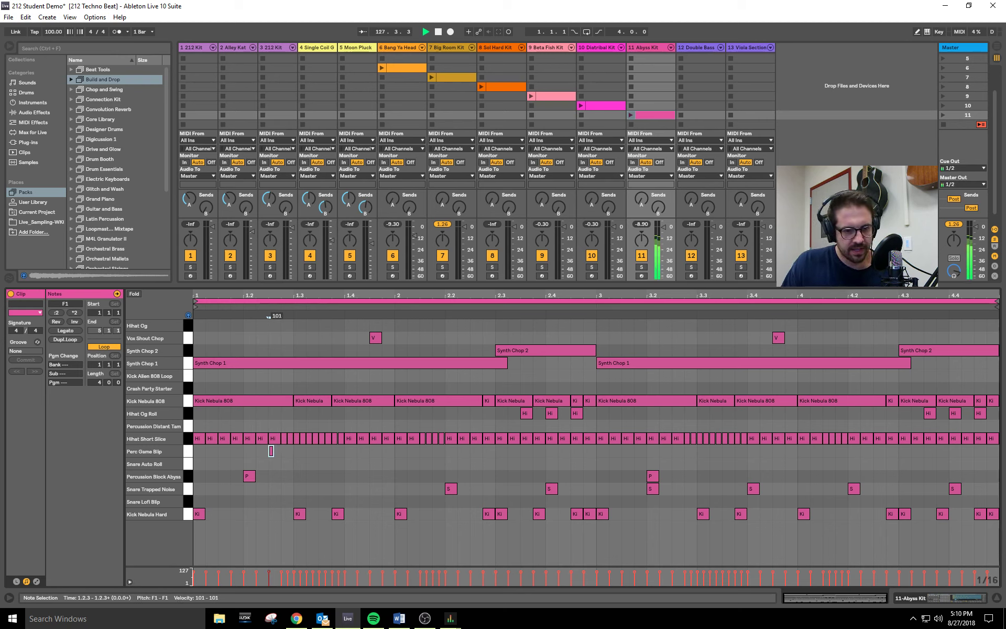
pyautogui.moveTo(271, 449)
pyautogui.mouseDown()
pyautogui.moveTo(284, 453)
pyautogui.moveTo(270, 454)
pyautogui.mouseUp()
pyautogui.press('Delete')
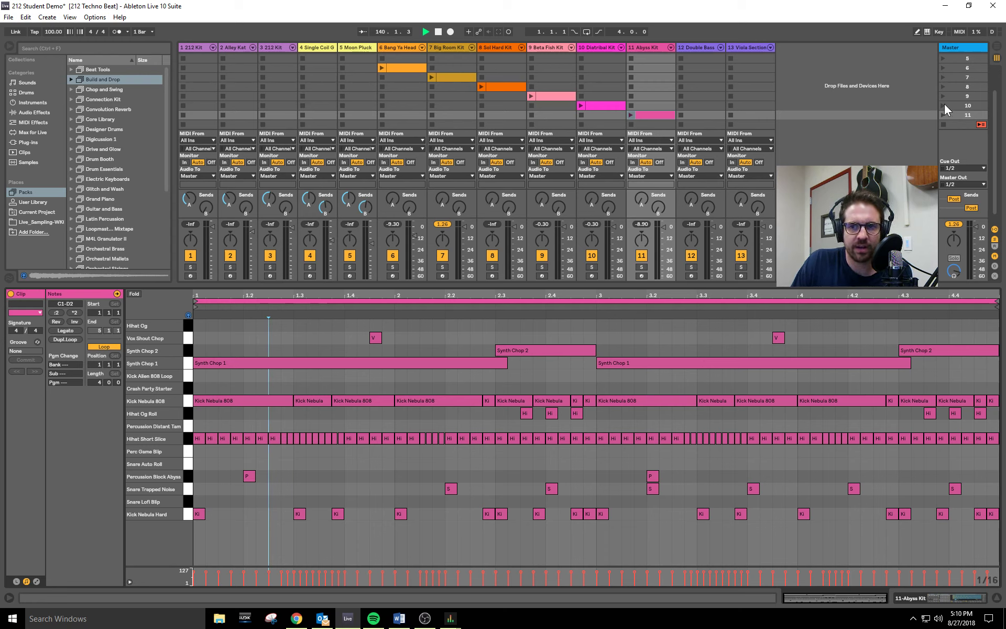
# Play the Distribal Kit, Sol Hard Kit and Abyss Kit clips in turn to compare their beats, and stop playback.
pyautogui.click(618, 104)
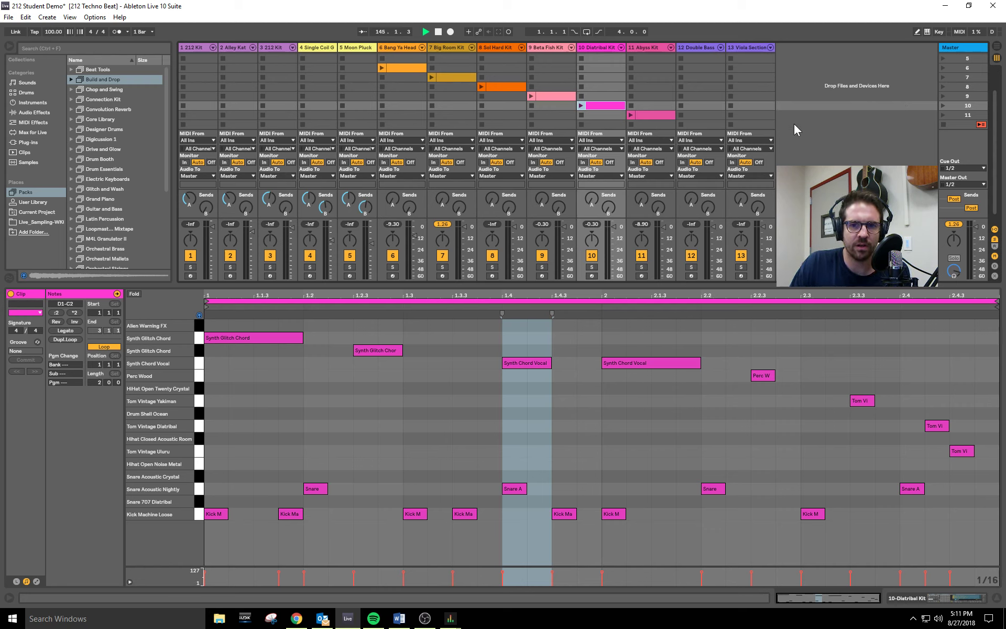
pyautogui.click(945, 105)
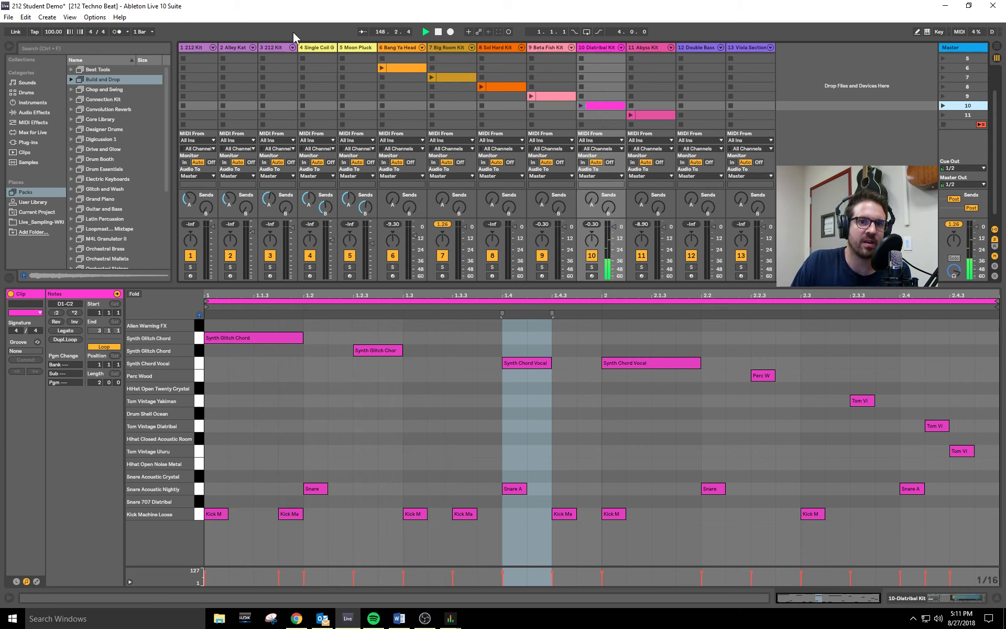
pyautogui.click(481, 86)
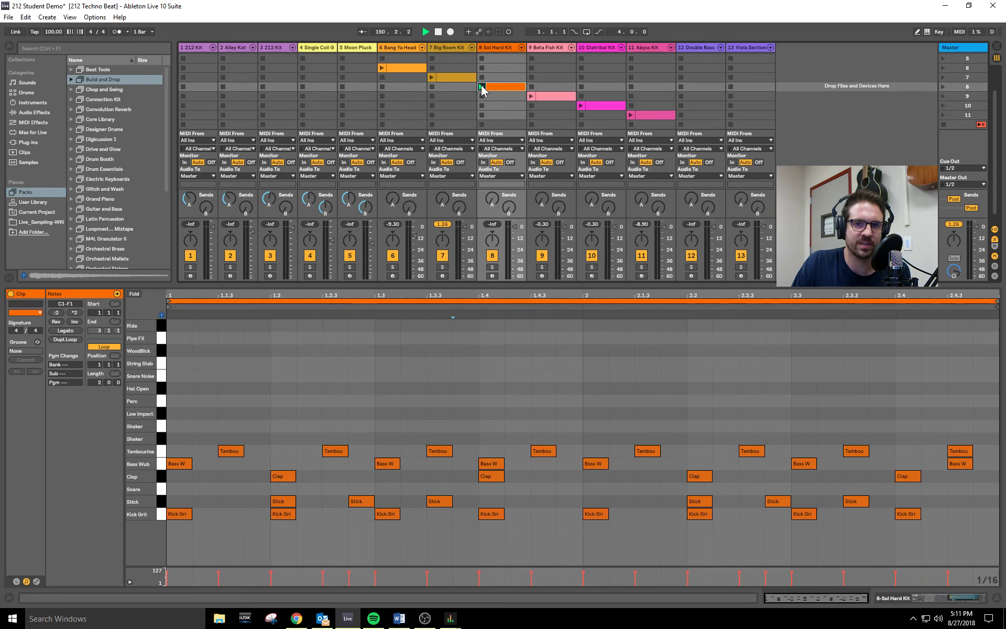
pyautogui.click(943, 115)
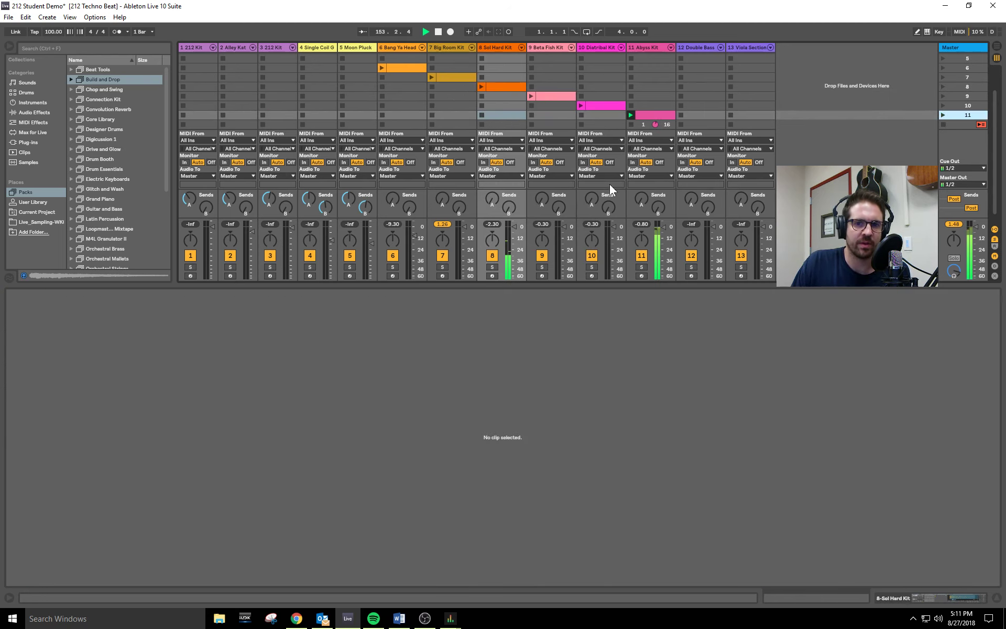
pyautogui.click(658, 113)
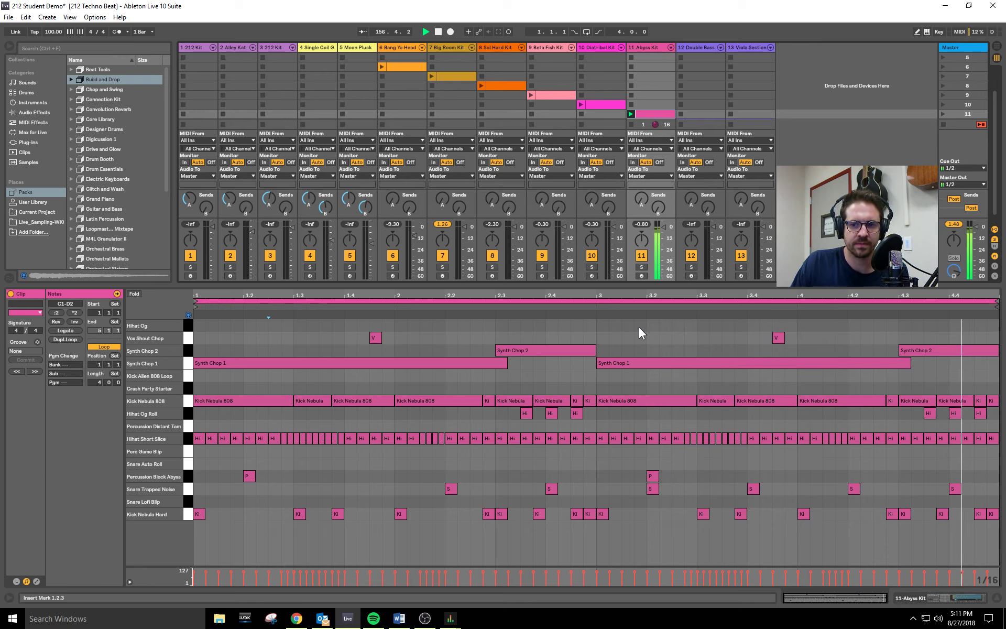
pyautogui.press('space')
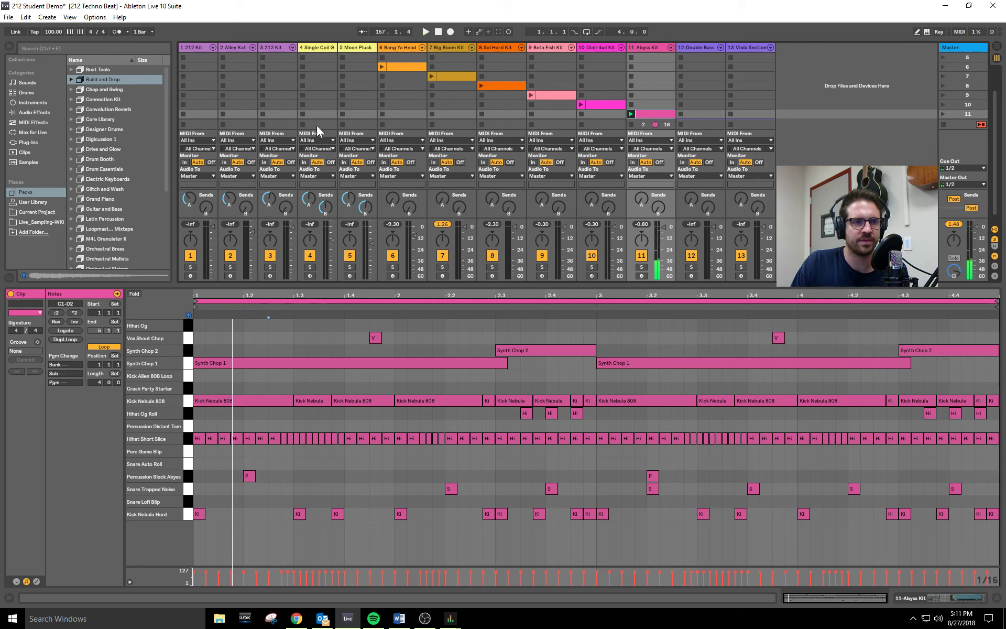
# Set the song tempo to 85 BPM and audition the Abyss Kit clip by launching scene 11.
pyautogui.click(55, 30)
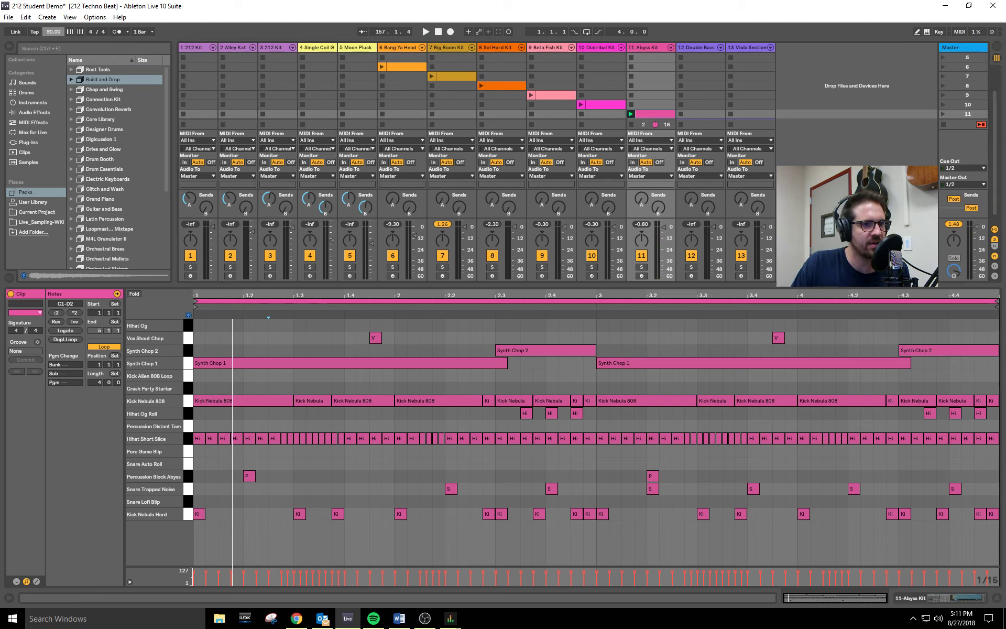
pyautogui.click(58, 30)
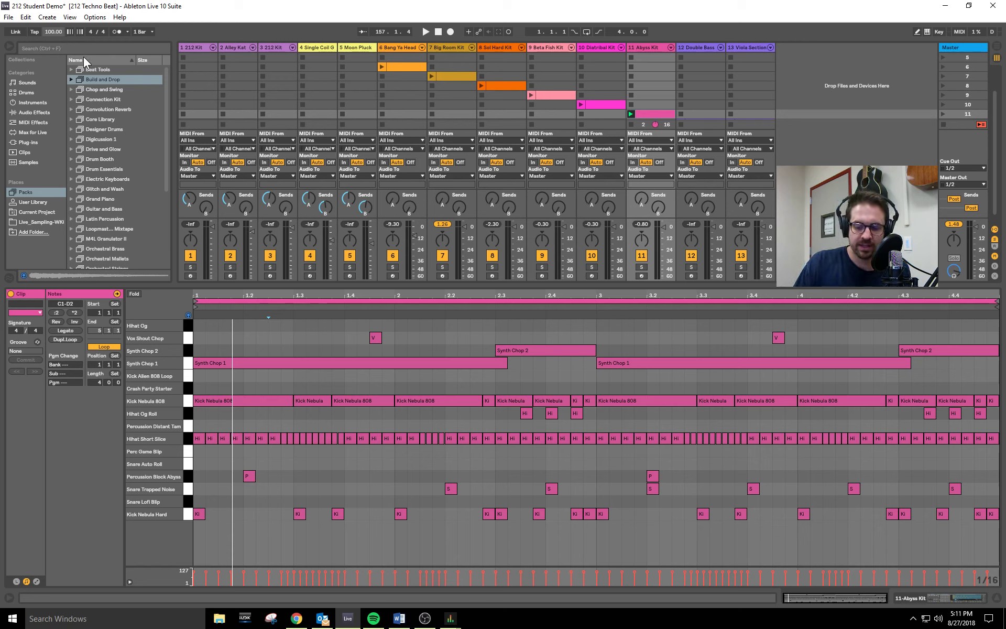
pyautogui.write('85')
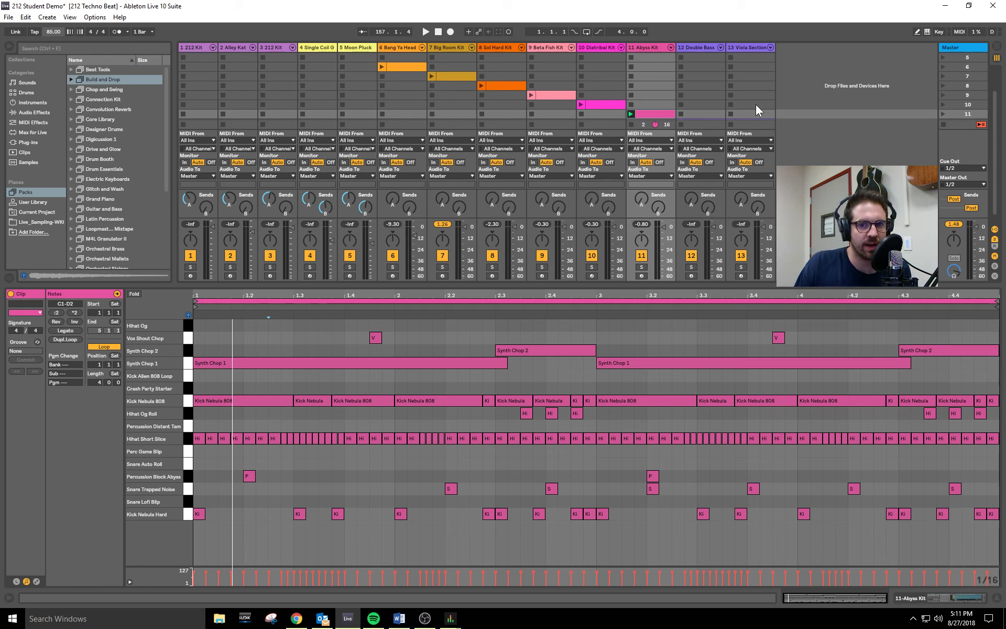
pyautogui.click(943, 113)
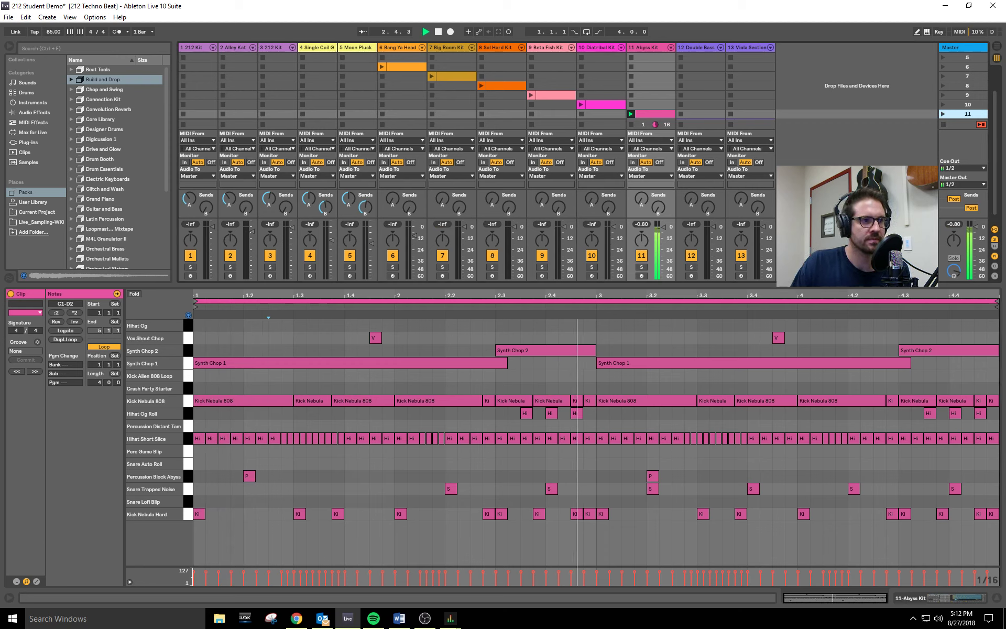
pyautogui.hotkey('alt', 'Tab')
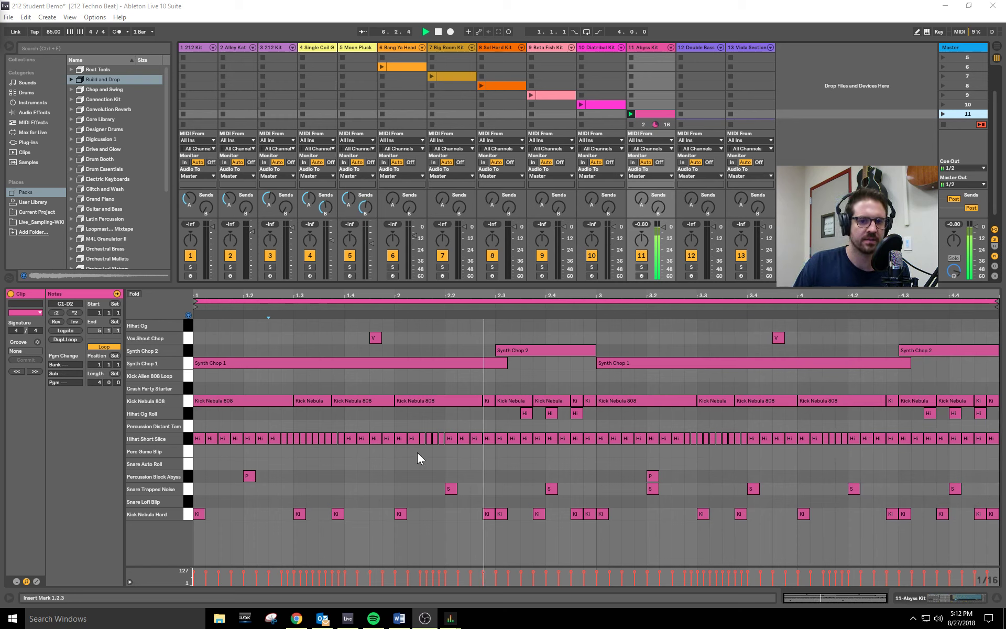
pyautogui.click(438, 32)
# Enlarge the clip grid to show scene 12 and stop the Abyss Kit track's clip.
pyautogui.click(649, 116)
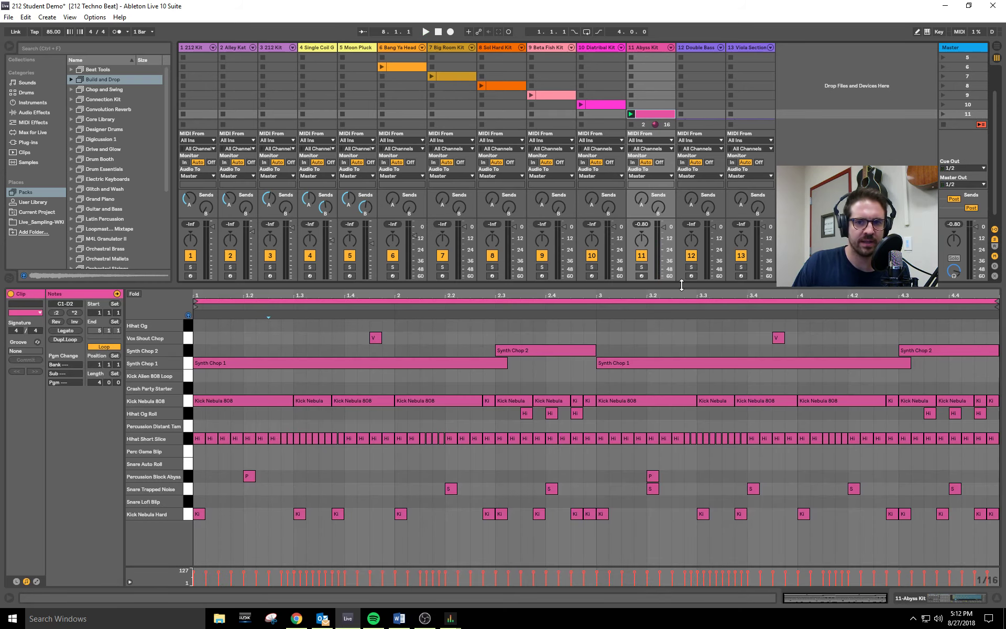
pyautogui.moveTo(682, 285); pyautogui.dragTo(684, 312)
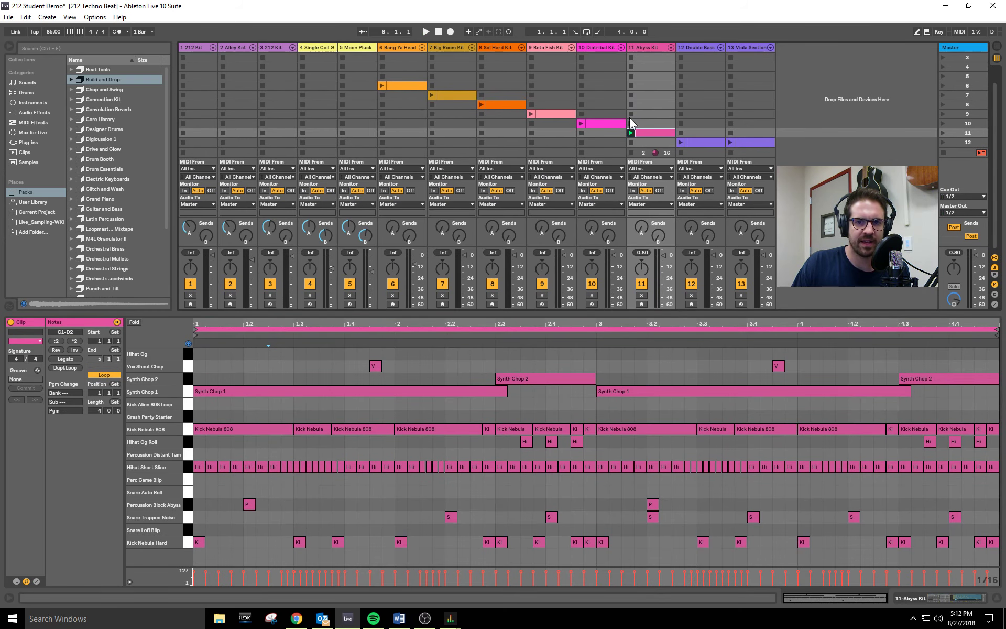
pyautogui.click(632, 153)
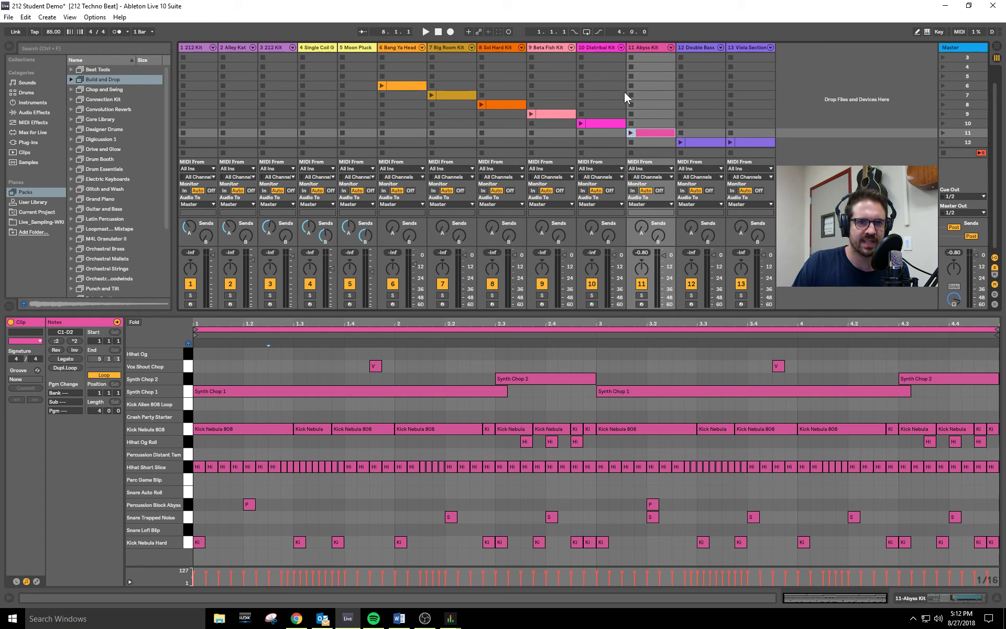
pyautogui.scroll(1, 627, 153)
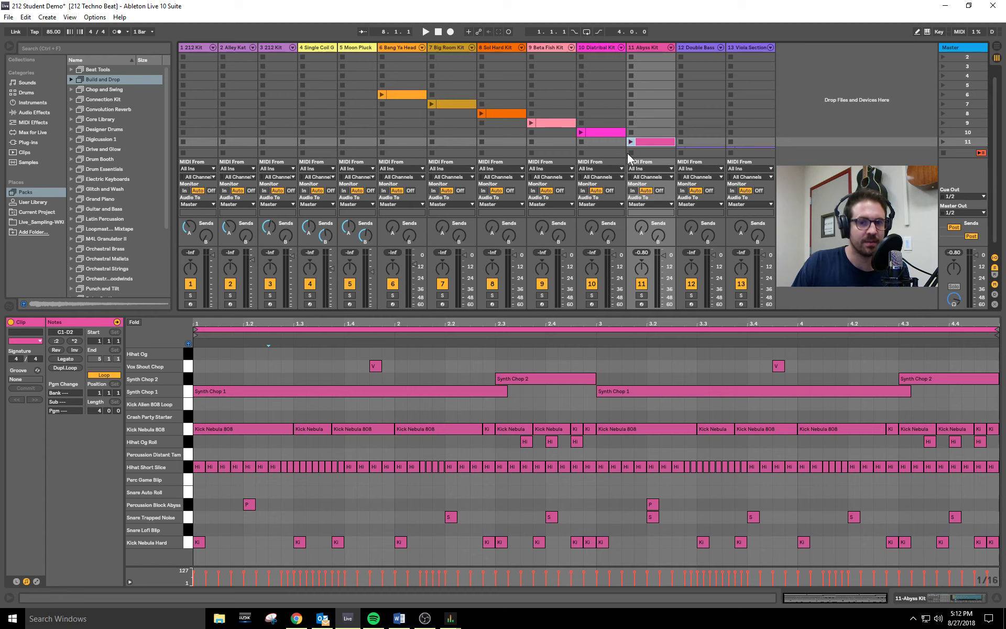
pyautogui.scroll(-1, 618, 116)
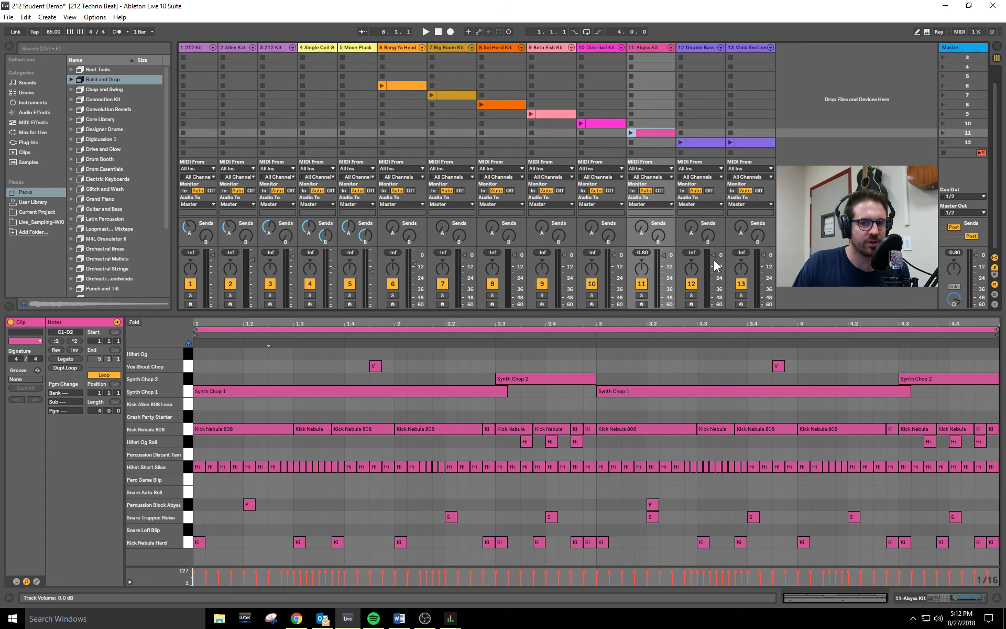
# Arm the Double Bass track and record a new MIDI clip in scene 7, trying the metronome on and off while recording.
pyautogui.click(691, 304)
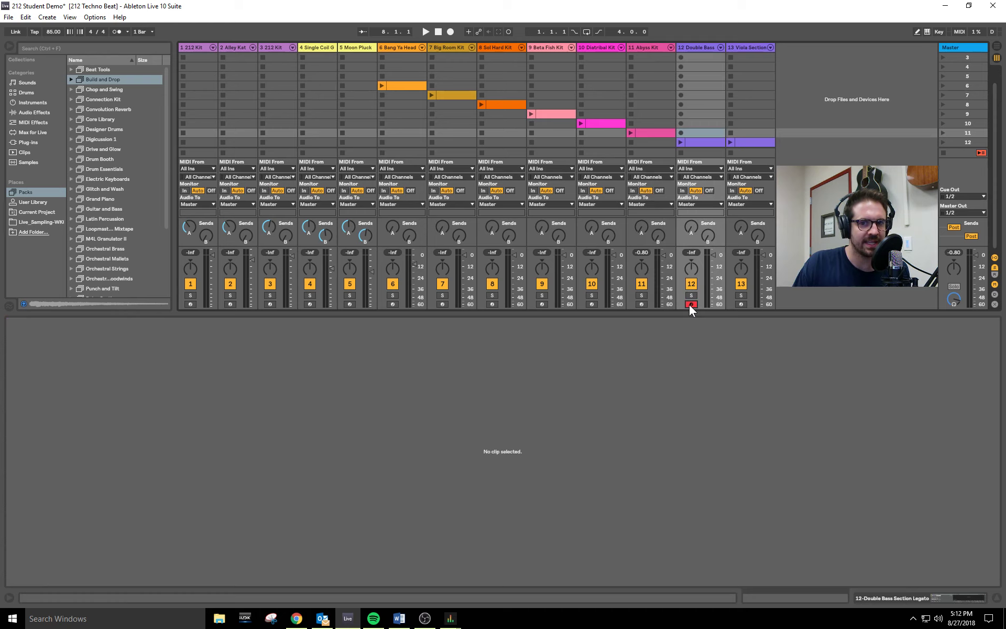
pyautogui.click(681, 95)
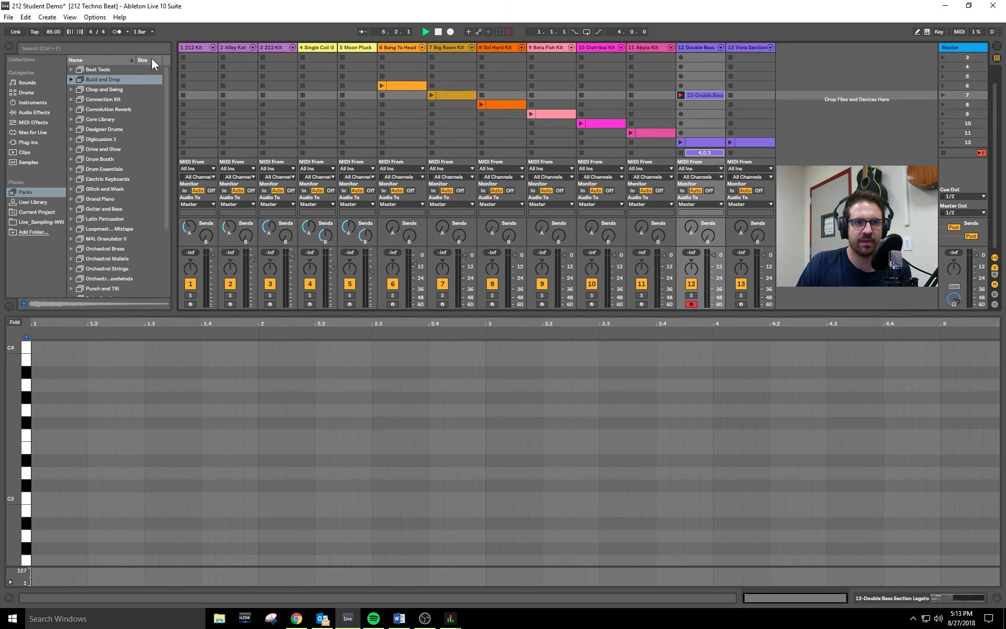
pyautogui.click(119, 31)
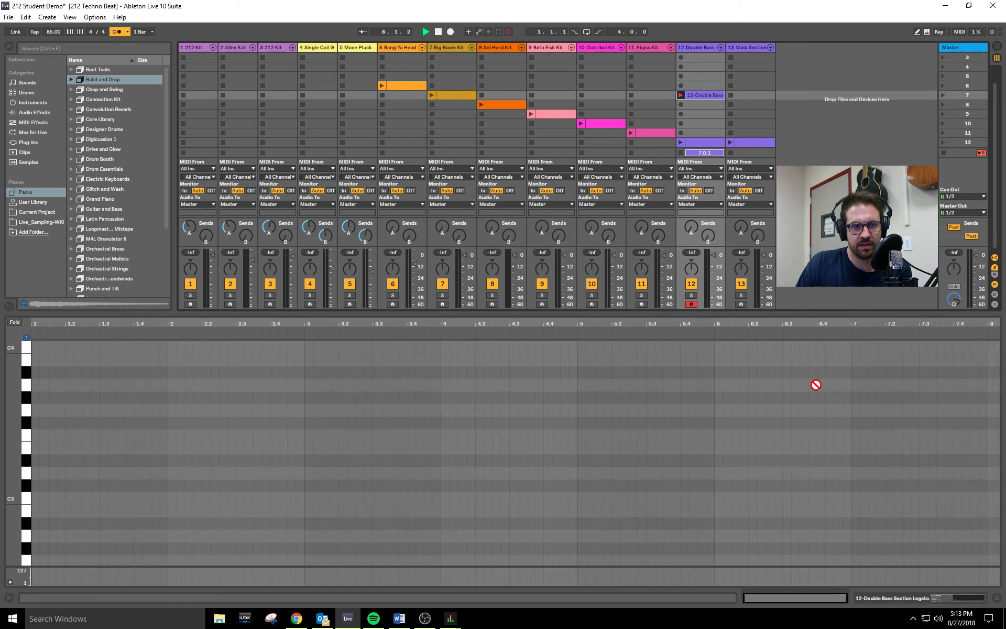
pyautogui.click(118, 30)
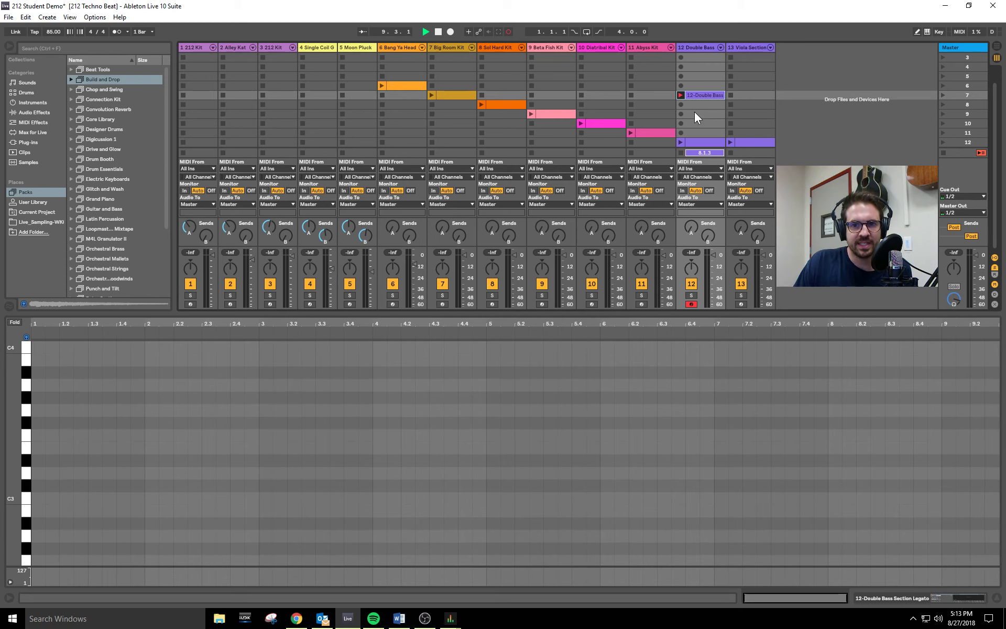
pyautogui.click(680, 94)
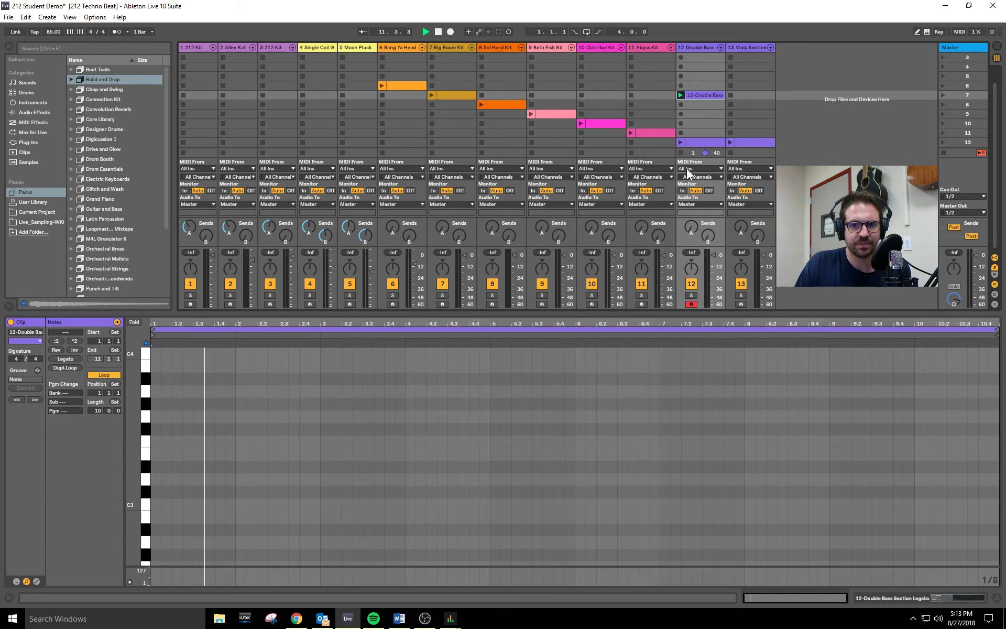
# Stop and delete the recorded Double Bass clip in scene 7, and disarm the track.
pyautogui.click(681, 152)
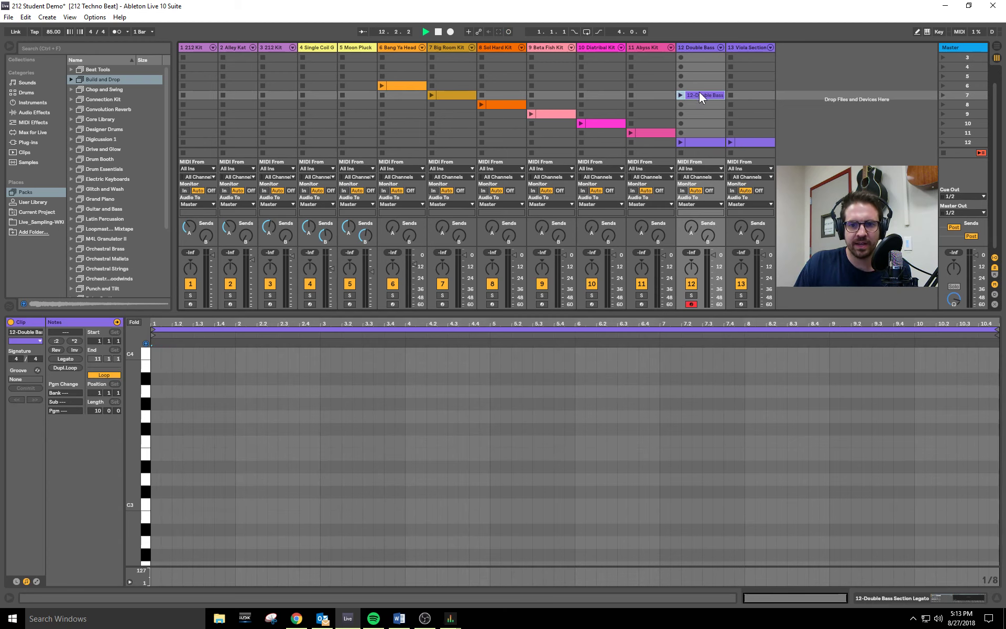
pyautogui.press('Delete')
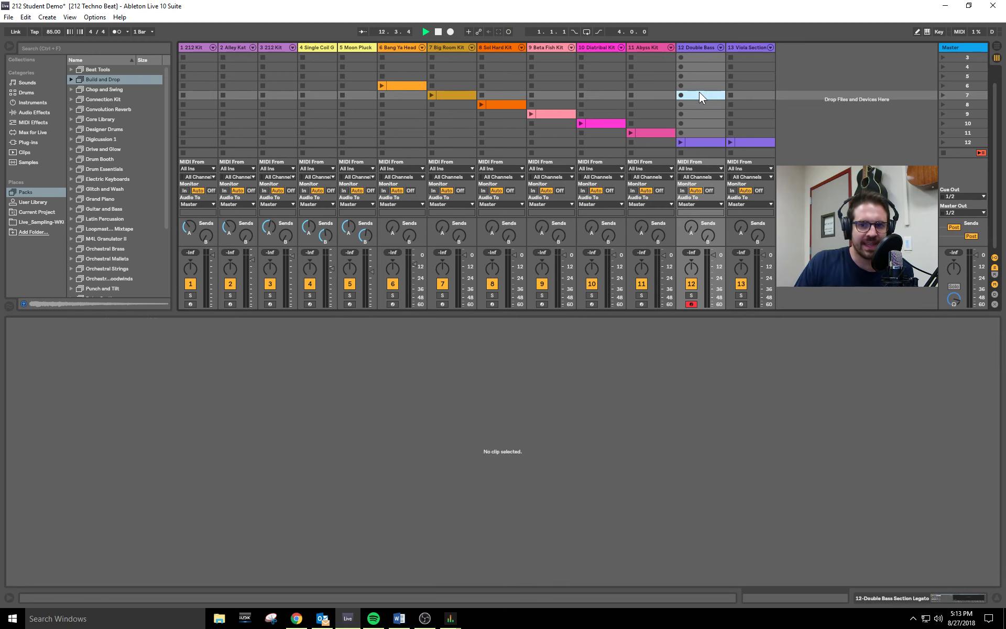
pyautogui.click(691, 305)
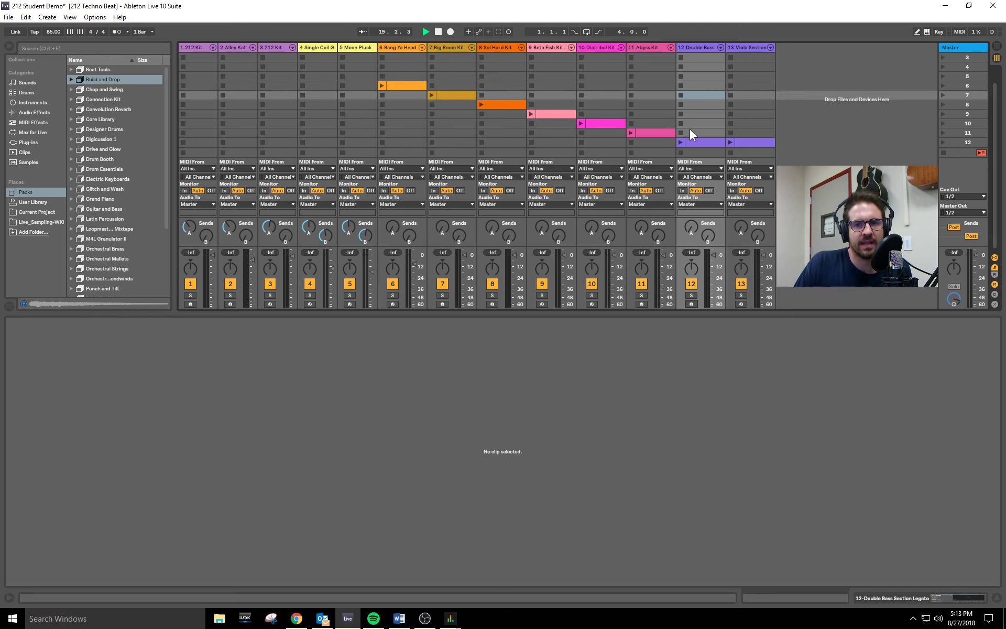
# Open the Double Bass clip in scene 12 and audition single piano-roll keys such as F2, D#2, D2 and C2 in an enlarged note editor.
pyautogui.click(698, 142)
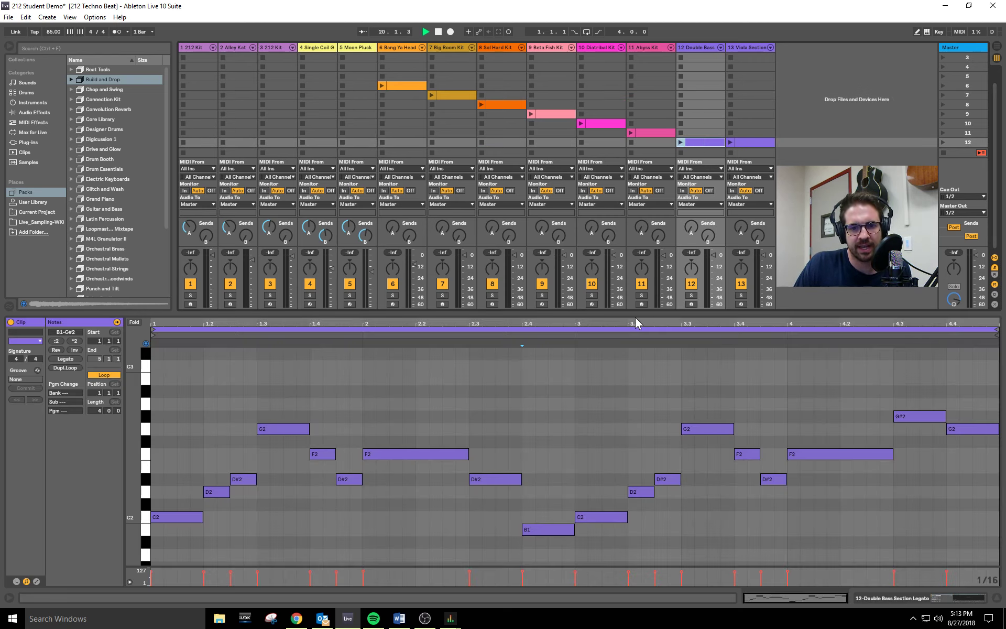
pyautogui.moveTo(632, 314); pyautogui.dragTo(634, 273)
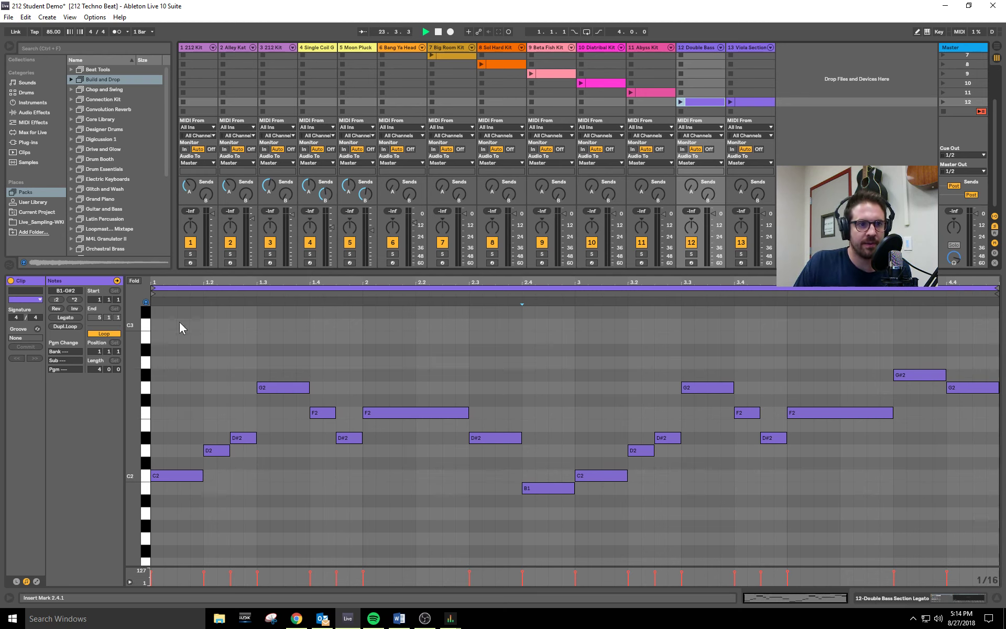
pyautogui.click(147, 414)
pyautogui.click(145, 437)
pyautogui.click(146, 450)
pyautogui.click(146, 476)
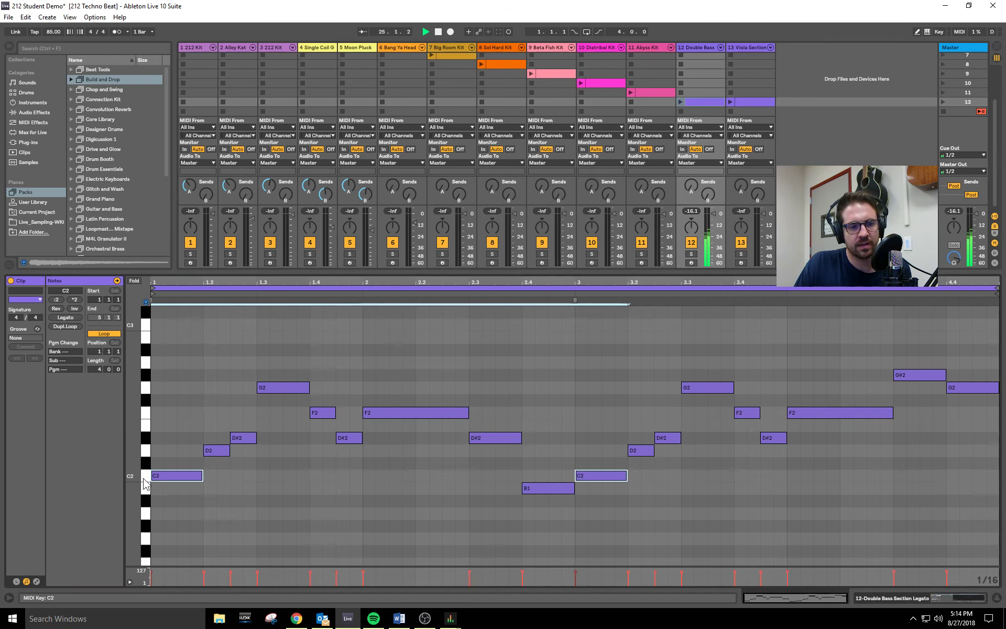
pyautogui.click(145, 492)
pyautogui.click(144, 516)
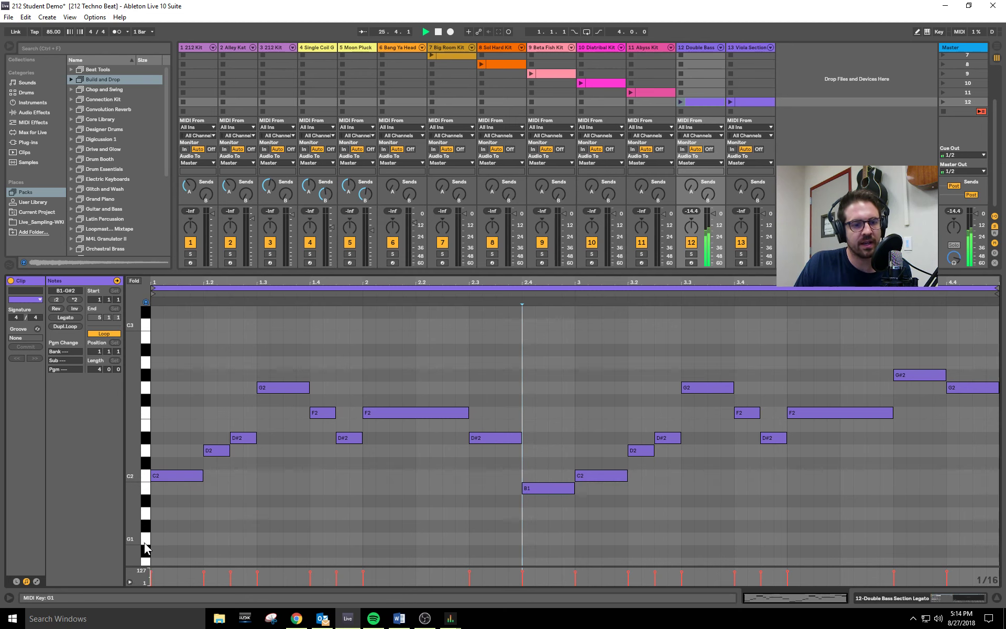
pyautogui.click(147, 426)
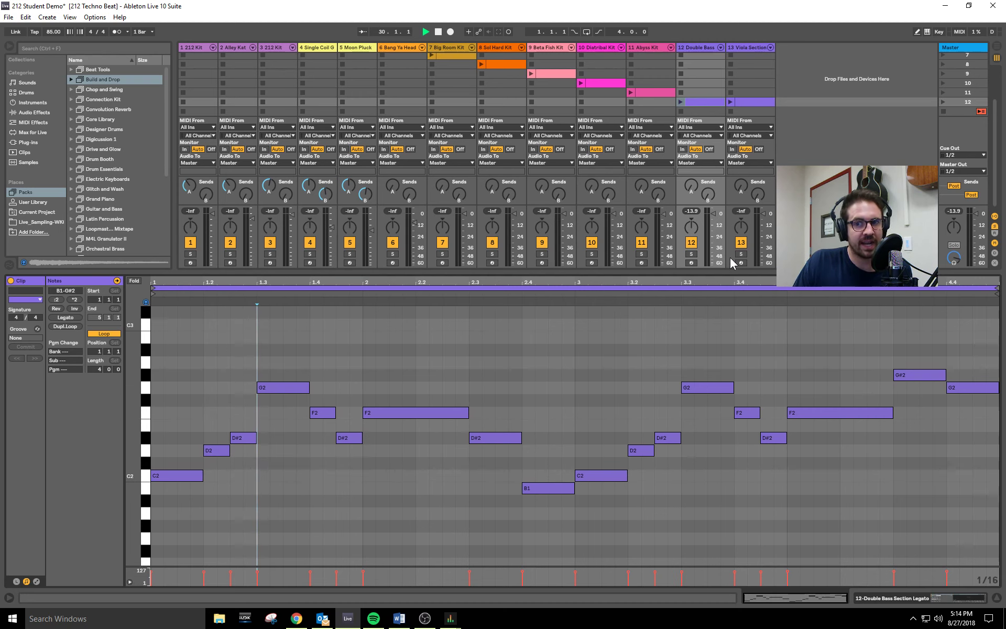
# Play the Double Bass and Viola Section clips of scene 12 one after the other, and show the Sounds category of the library.
pyautogui.click(682, 101)
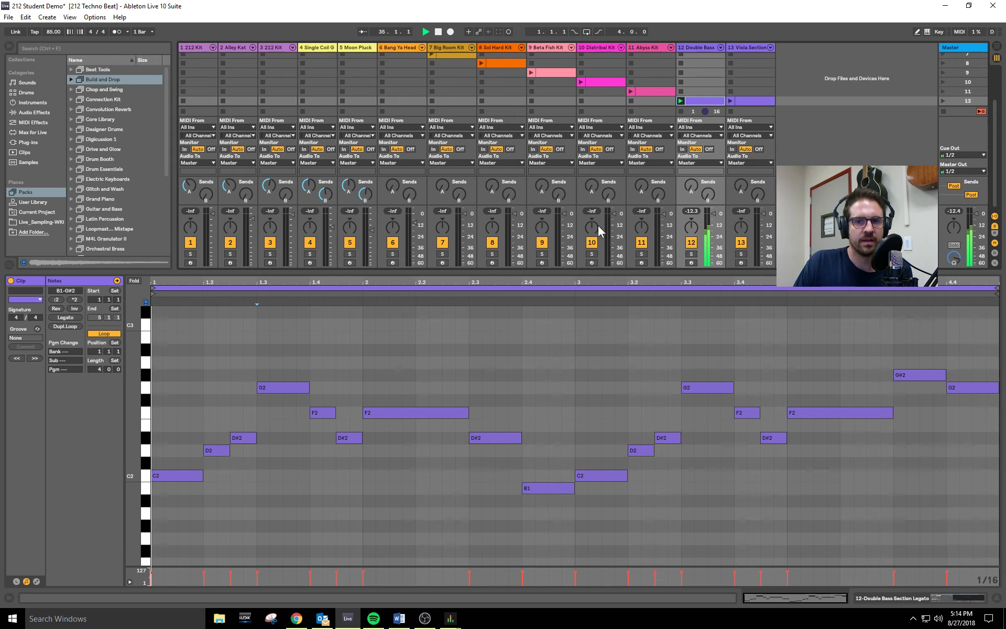
pyautogui.click(765, 104)
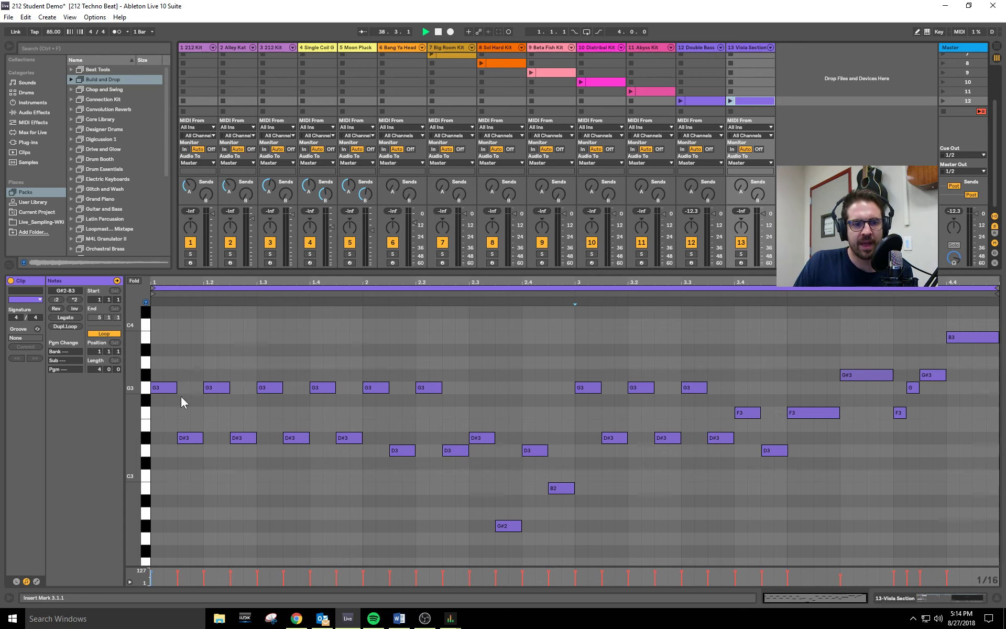
pyautogui.click(731, 100)
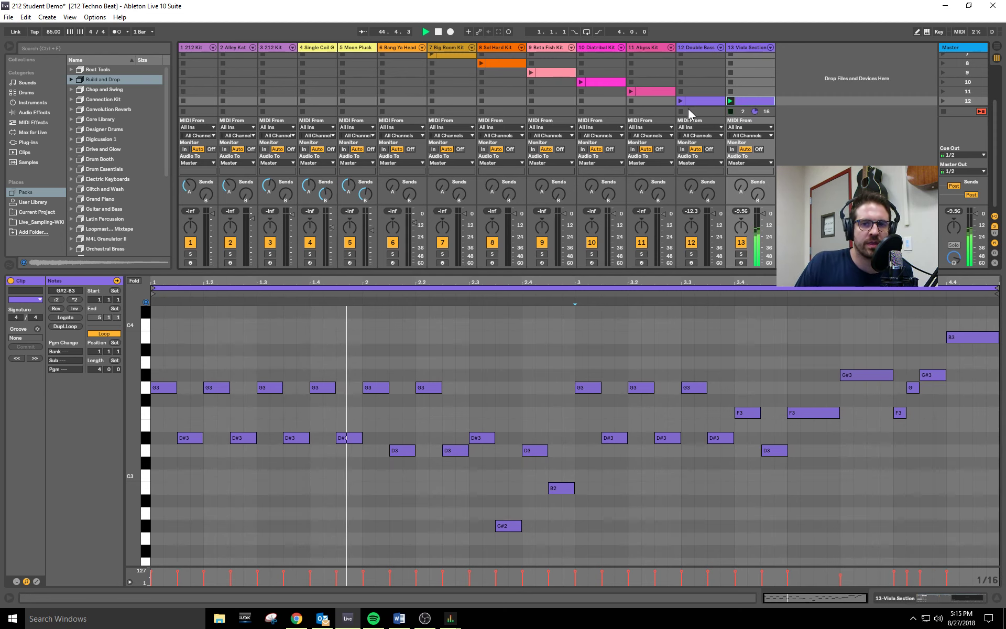
pyautogui.click(24, 84)
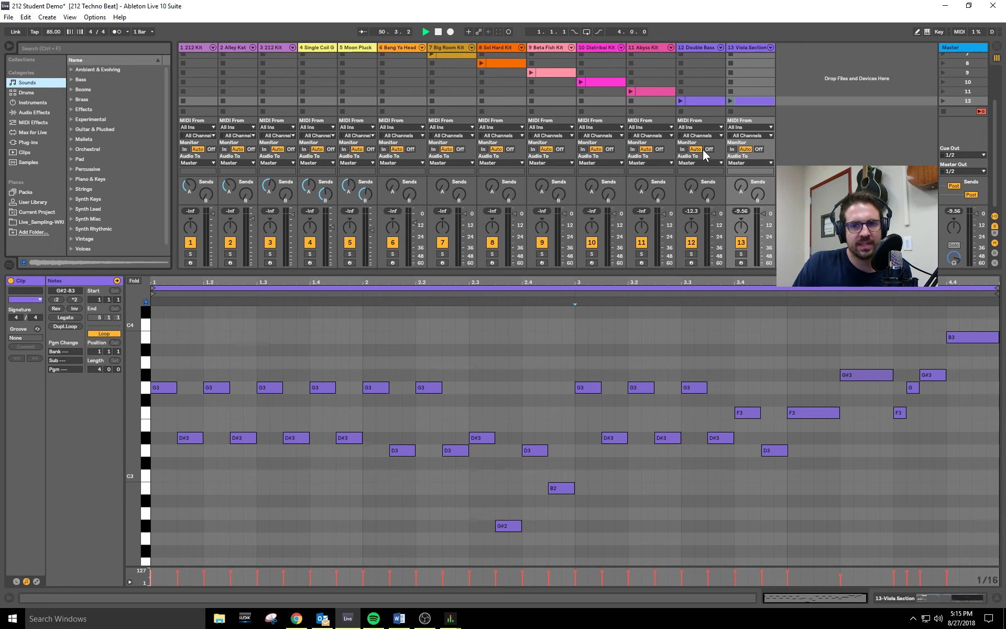
# Launch scene 12 to hear both string clips together, view each clip's notes during playback, and stop the clips.
pyautogui.click(712, 102)
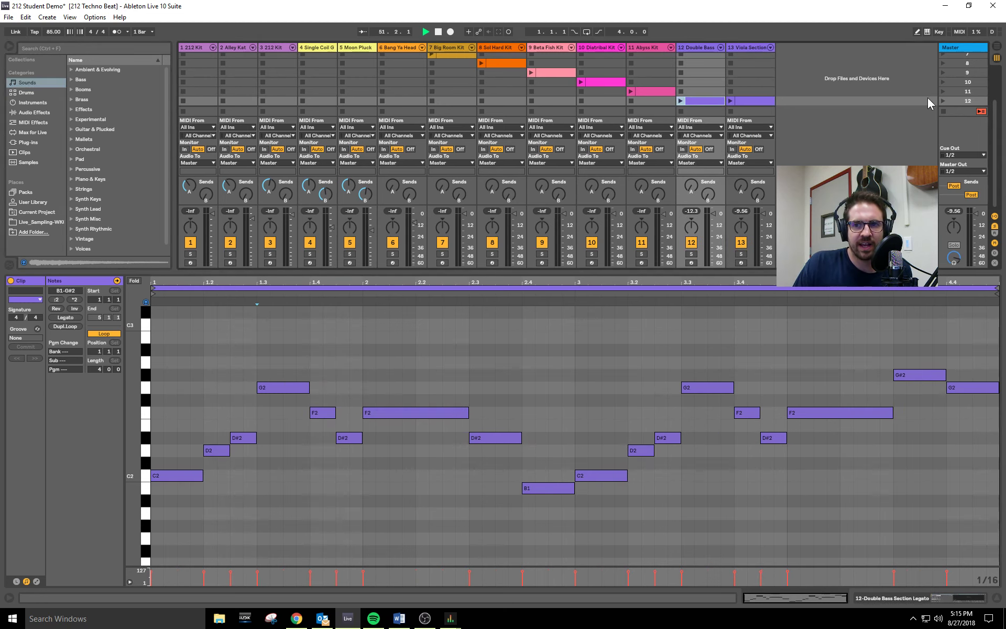
pyautogui.click(943, 101)
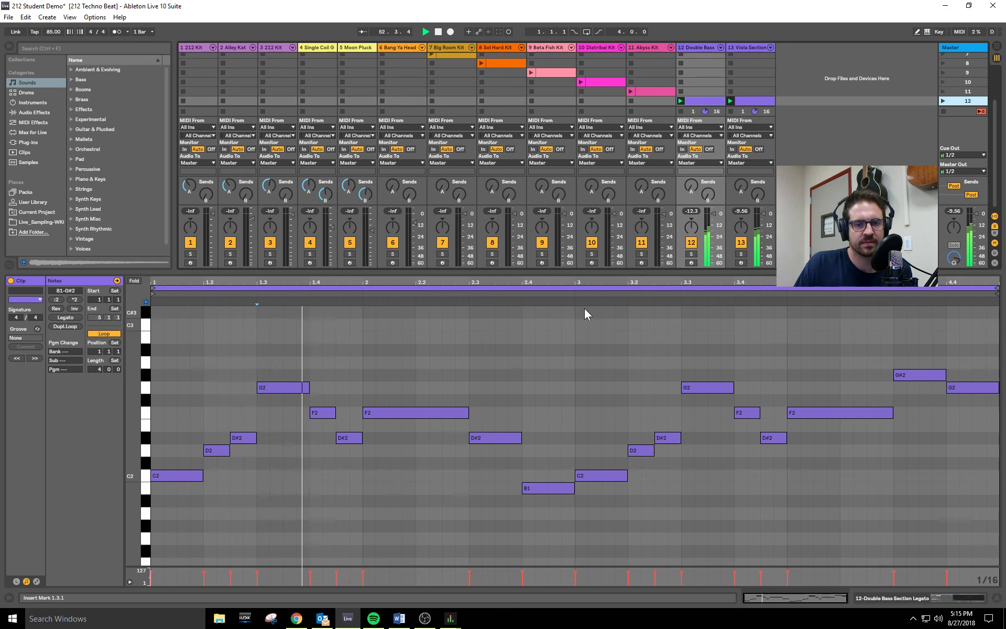
pyautogui.click(754, 100)
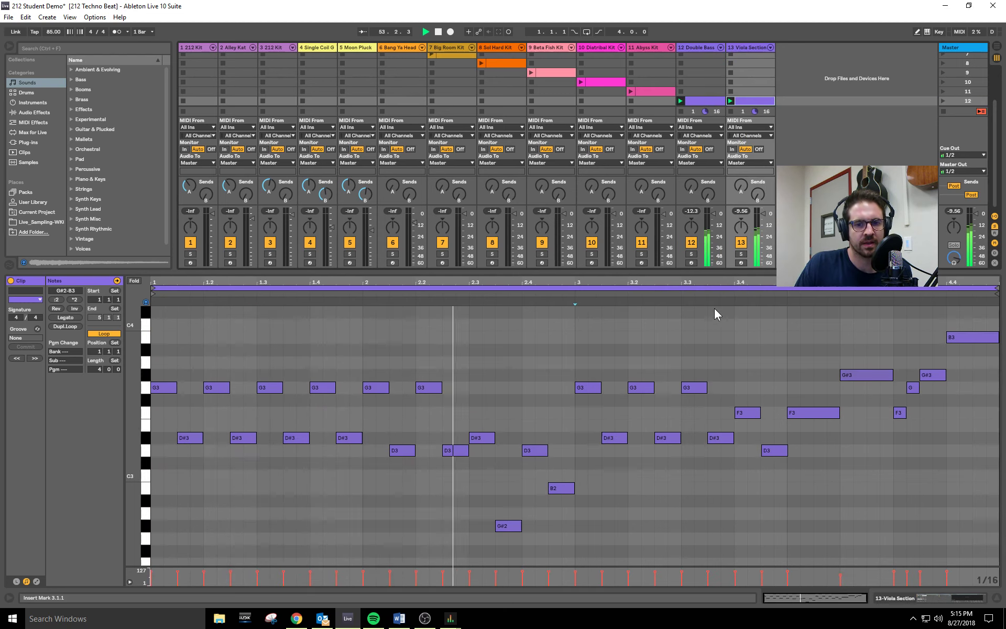
pyautogui.click(703, 101)
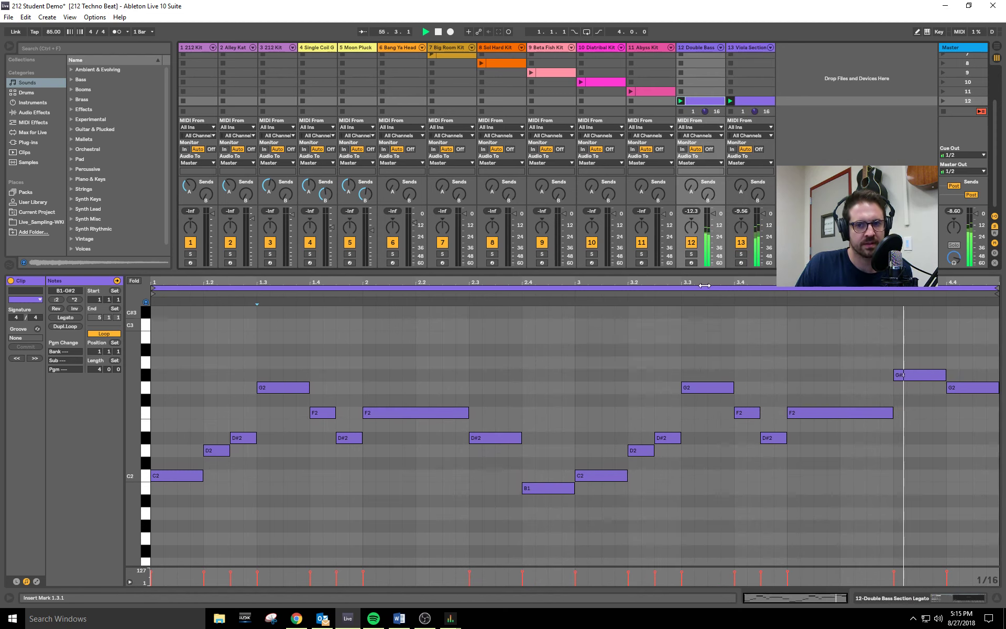
pyautogui.click(944, 110)
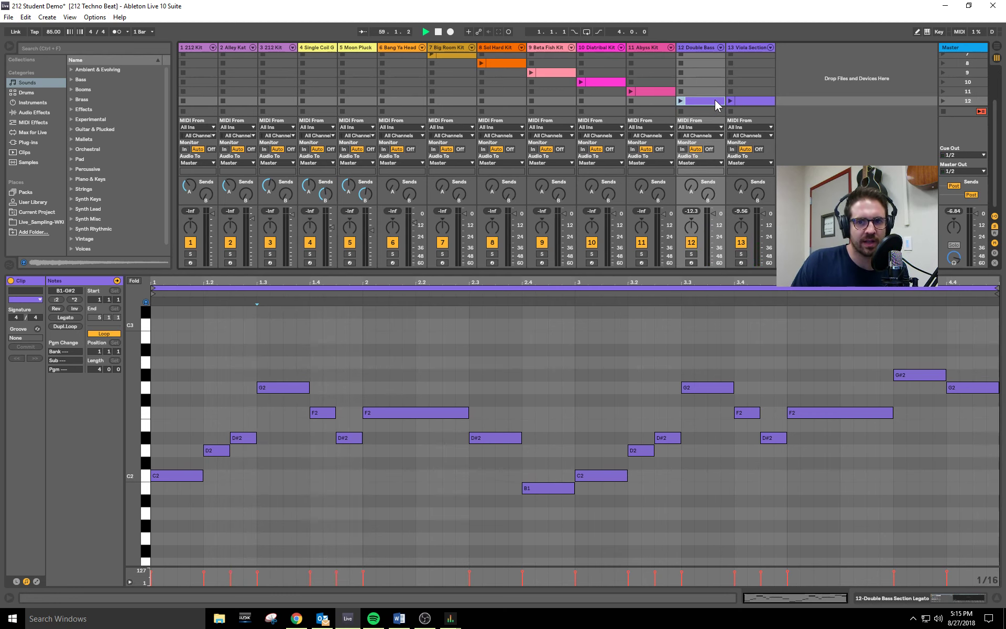
# Show the Double Bass and Viola Section clips of scene 12 together in one enlarged note editor.
pyautogui.keyDown('shift'); pyautogui.click(750, 101); pyautogui.keyUp('shift')
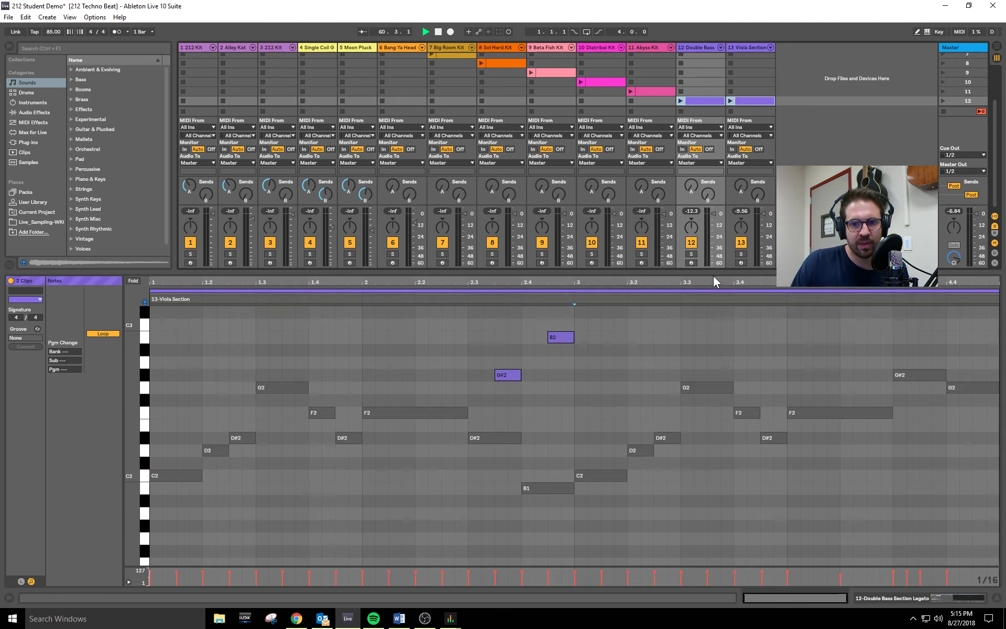
pyautogui.moveTo(580, 273); pyautogui.dragTo(593, 254)
pyautogui.scroll(5, 590, 314)
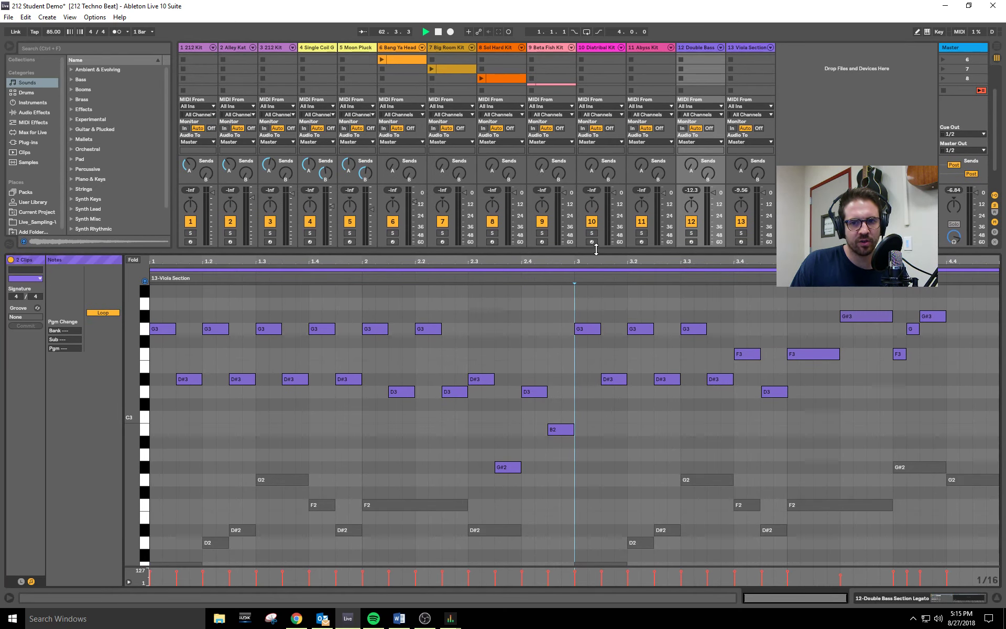
pyautogui.moveTo(596, 249); pyautogui.dragTo(598, 154)
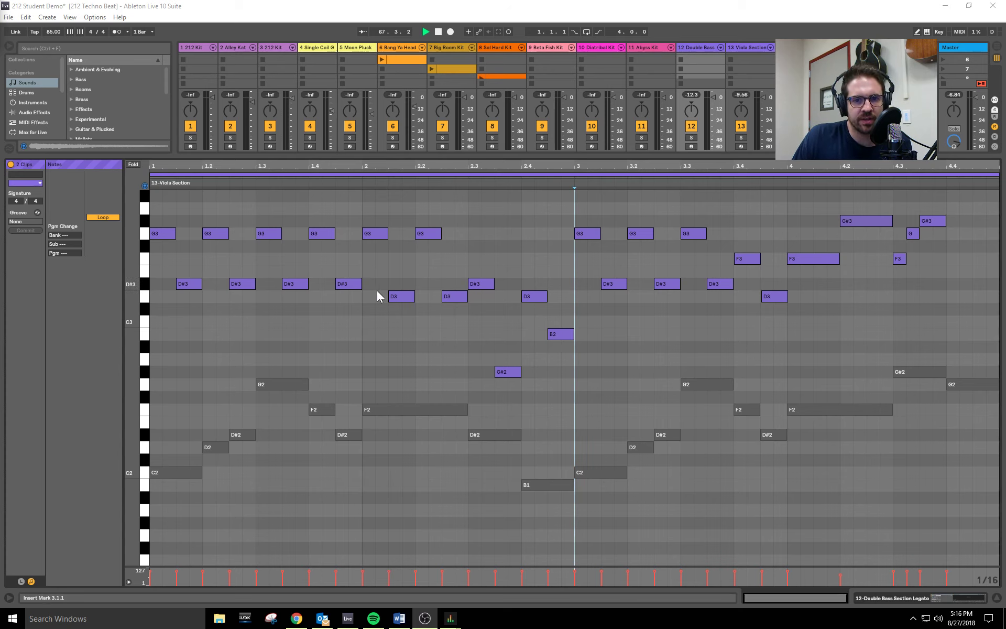
# Restart and stop the song playback, and launch scene 12 to play both string clips from the beginning.
pyautogui.click(389, 409)
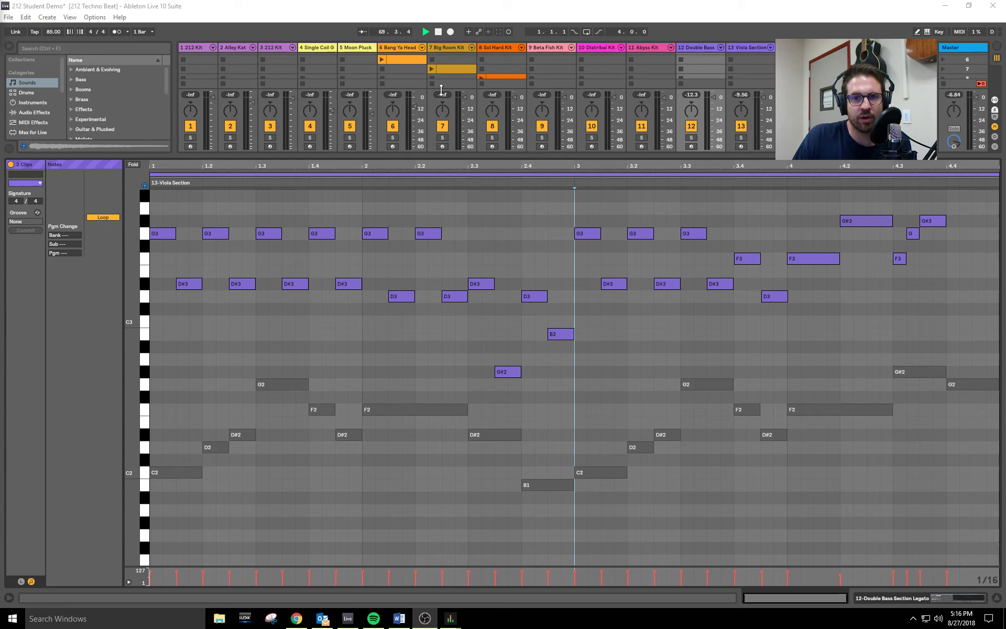
pyautogui.click(427, 32)
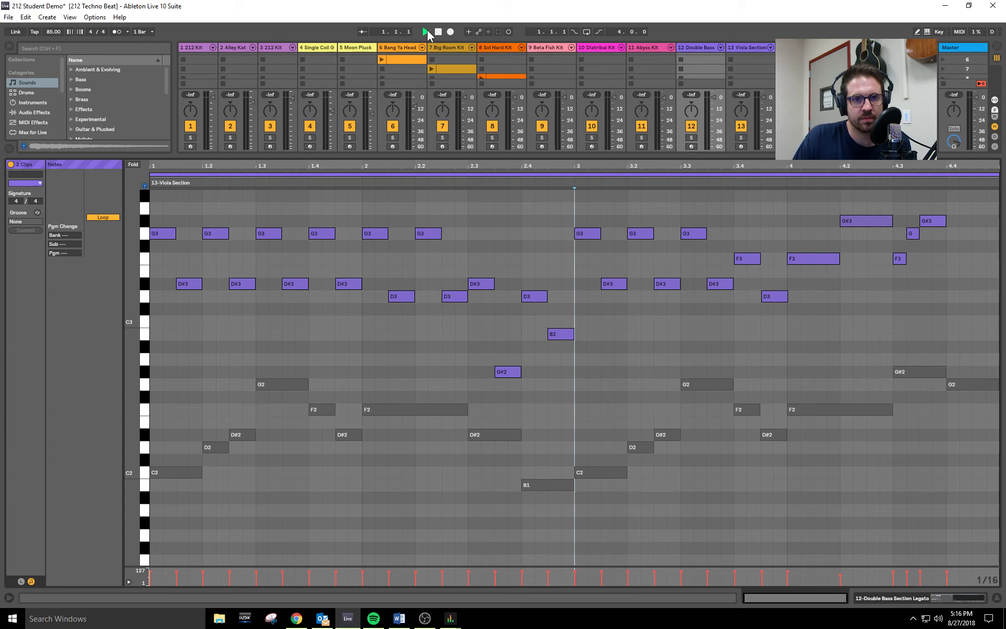
pyautogui.click(439, 32)
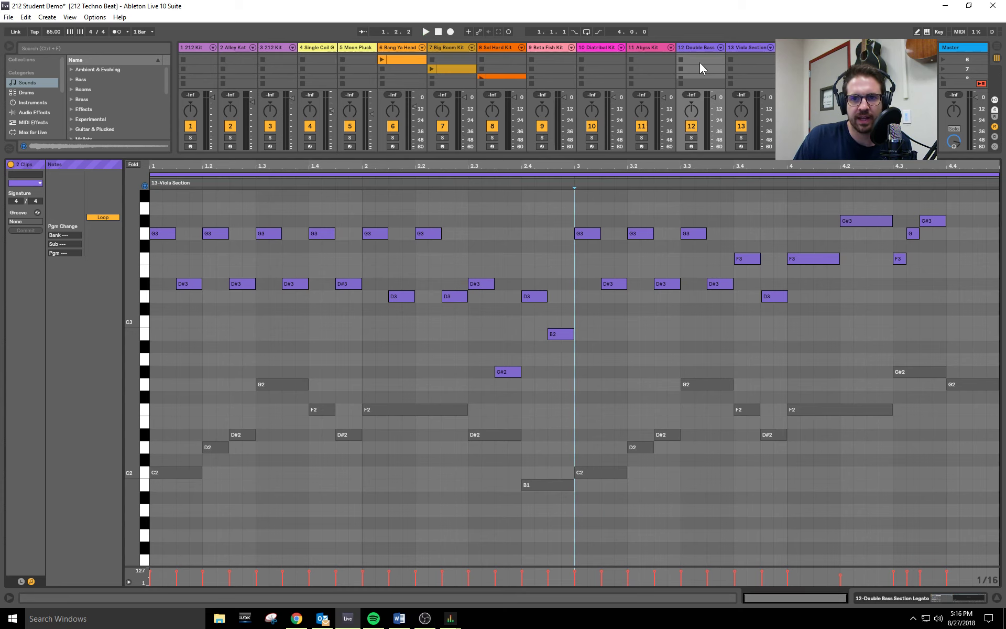
pyautogui.scroll(-4, 700, 61)
pyautogui.click(942, 73)
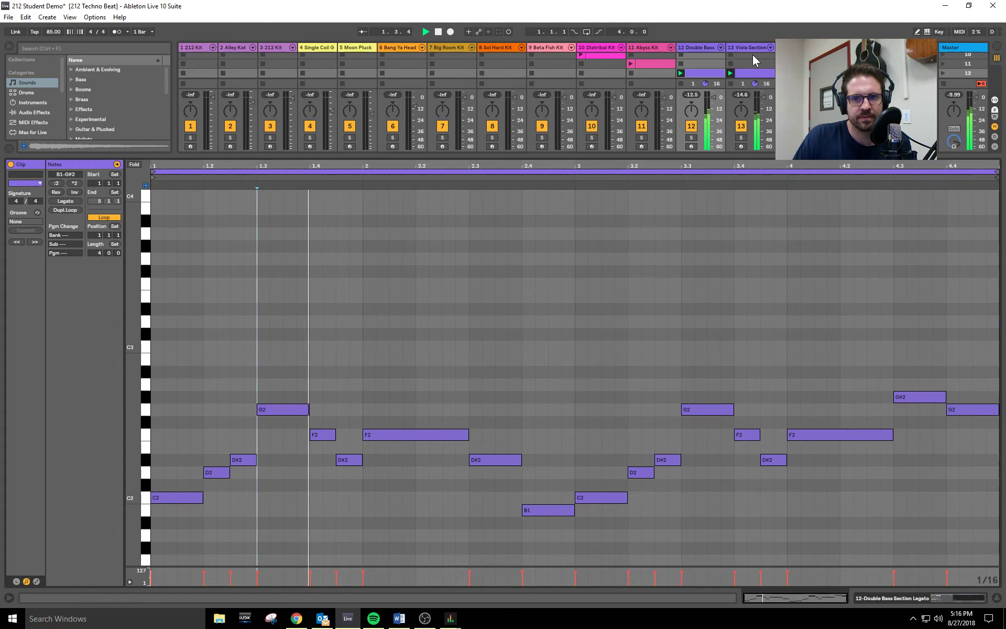
# Select both scene 12 clips again and make first the Viola Section notes and the Double Bass notes active in the shared editor.
pyautogui.keyDown('shift'); pyautogui.click(744, 73); pyautogui.keyUp('shift')
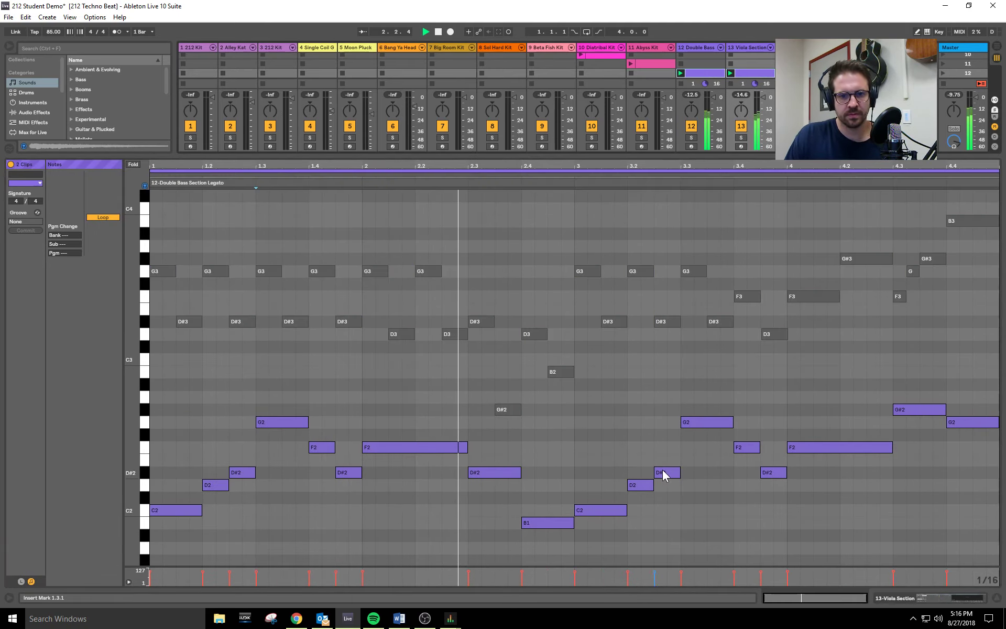
pyautogui.scroll(-1, 566, 382)
pyautogui.click(561, 362)
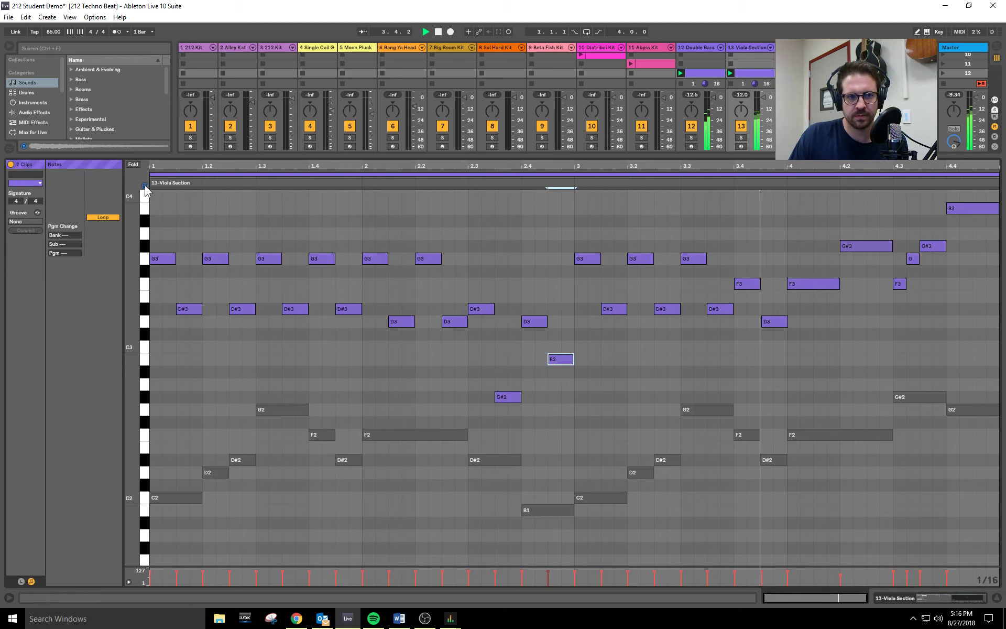
pyautogui.click(580, 498)
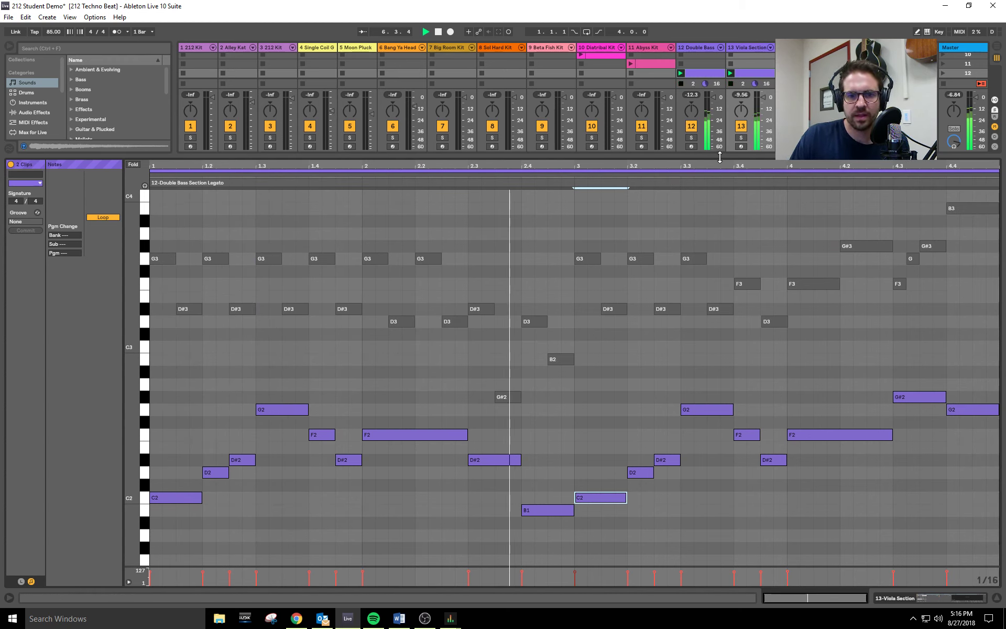
# Enlarge the clip grid to show all twelve scenes and open the Viola Section clip on its own.
pyautogui.moveTo(720, 158); pyautogui.dragTo(720, 223)
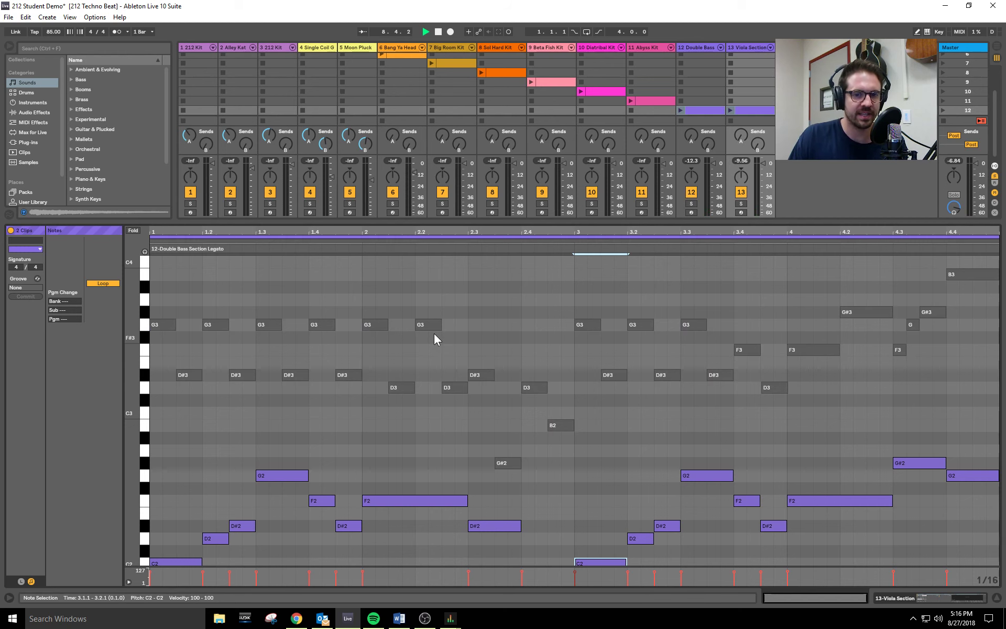
pyautogui.moveTo(596, 224); pyautogui.dragTo(610, 176)
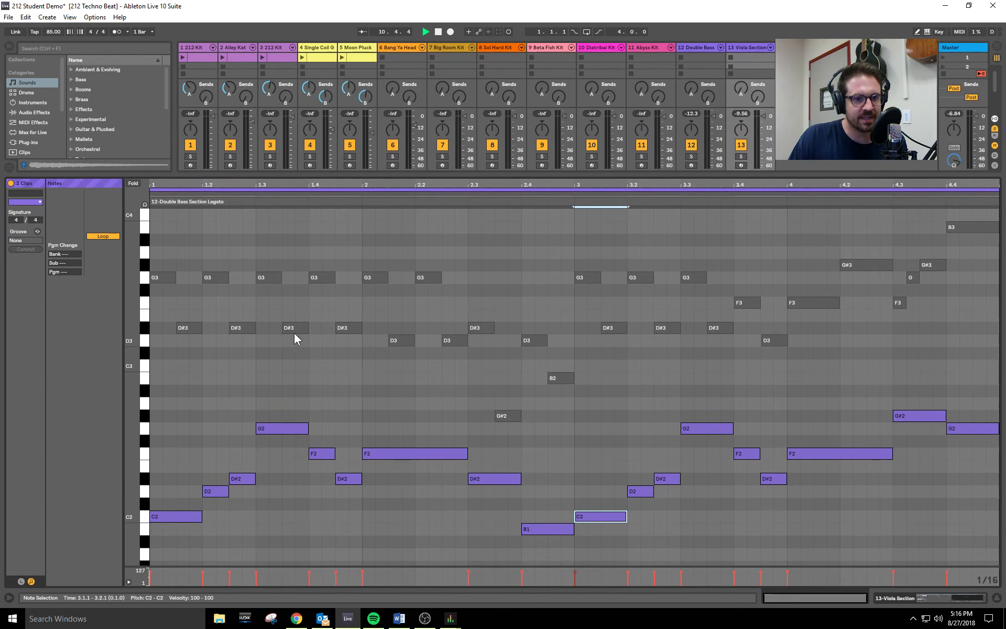
pyautogui.click(342, 329)
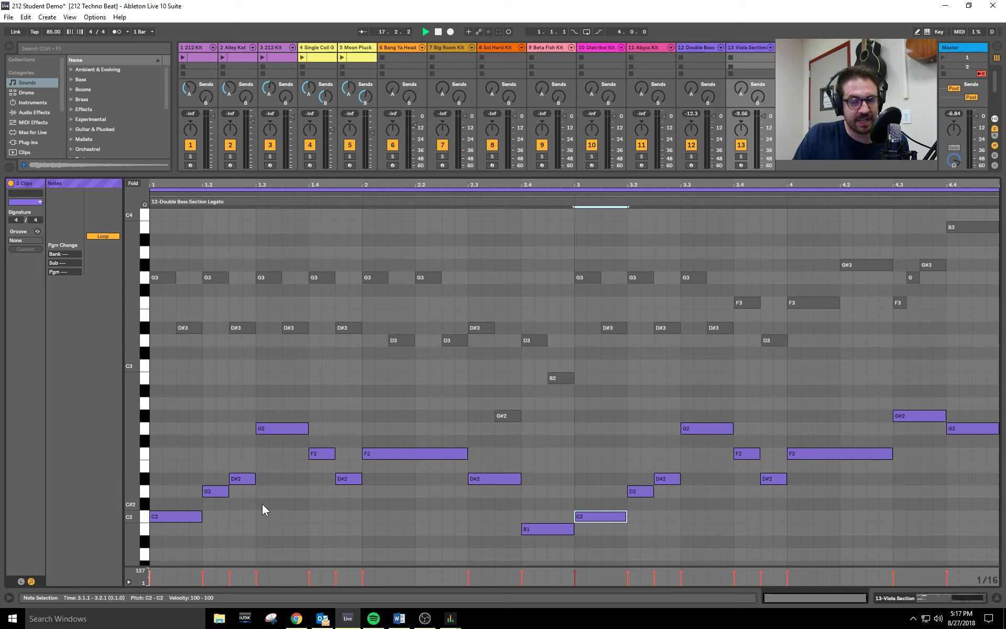
pyautogui.moveTo(431, 177); pyautogui.dragTo(472, 221)
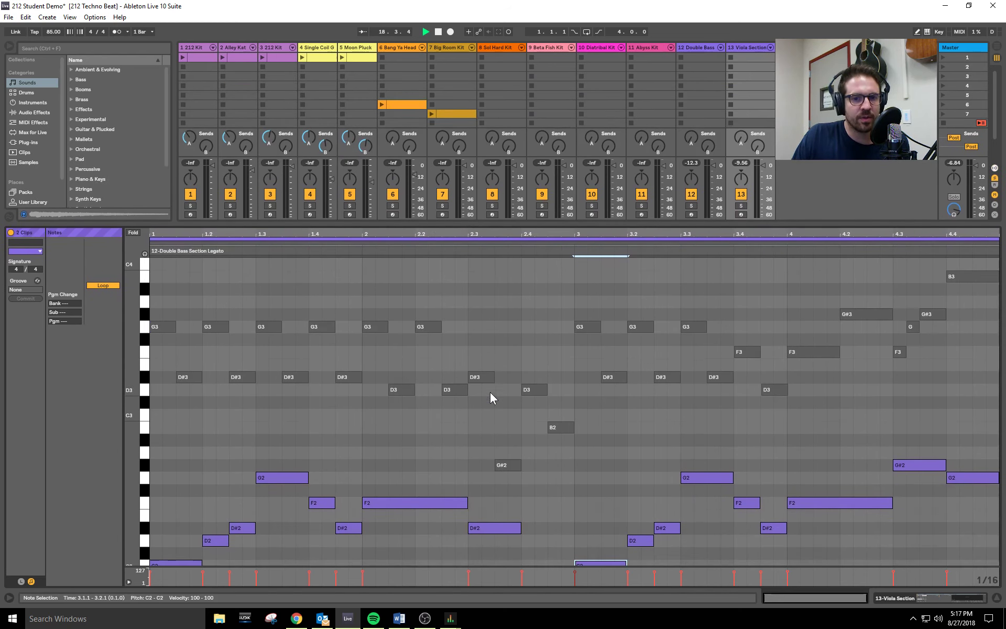
pyautogui.moveTo(663, 222); pyautogui.dragTo(729, 342)
pyautogui.click(753, 164)
pyautogui.click(753, 160)
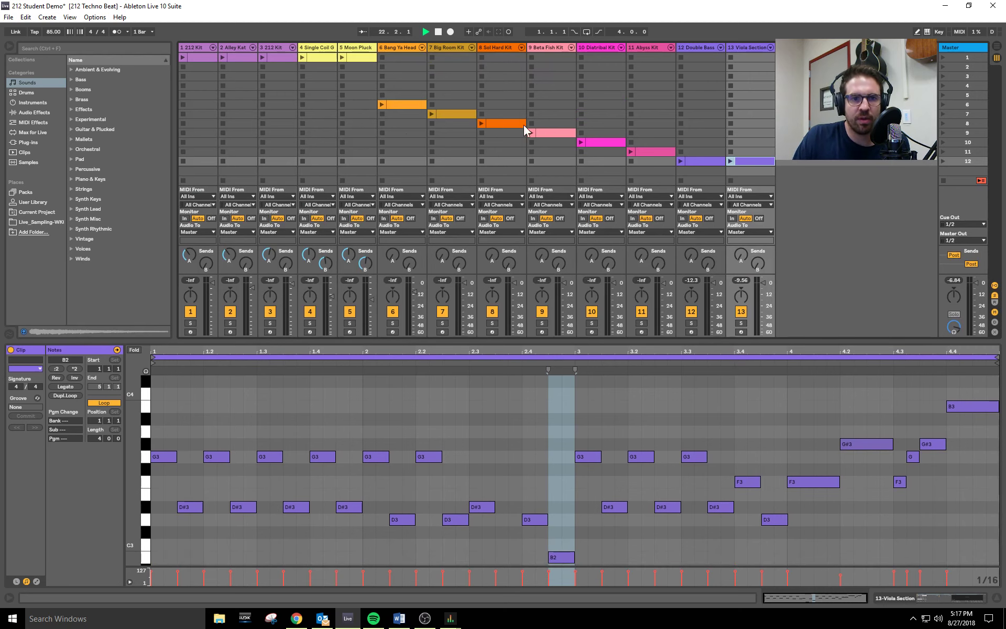
# Open the 1 212 Kit clip in scene 1, enlarge its note editor to show the Kick 212 row, and launch the clip.
pyautogui.click(201, 56)
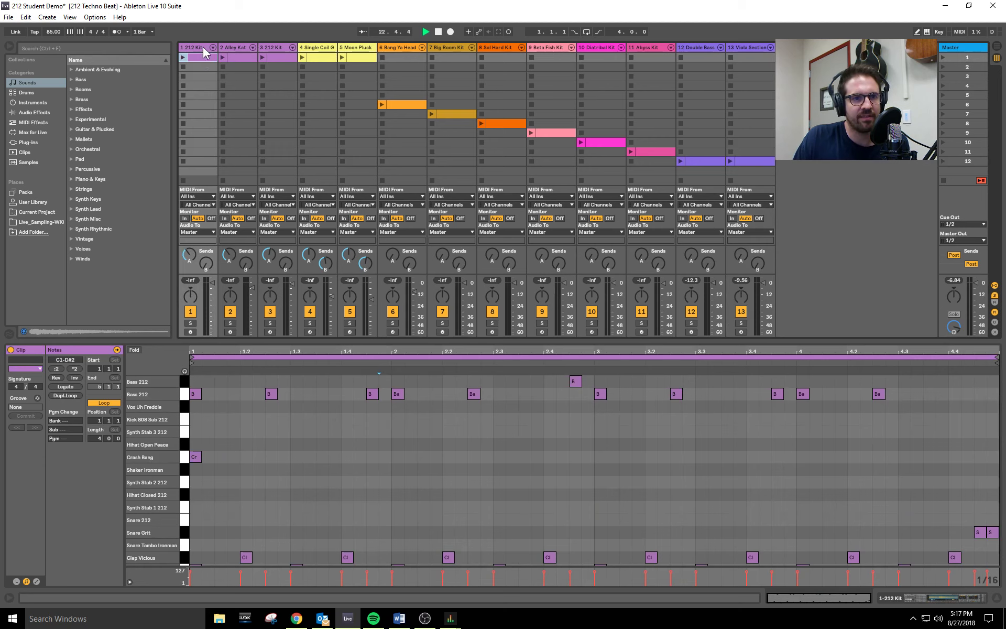
pyautogui.moveTo(351, 341); pyautogui.dragTo(361, 300)
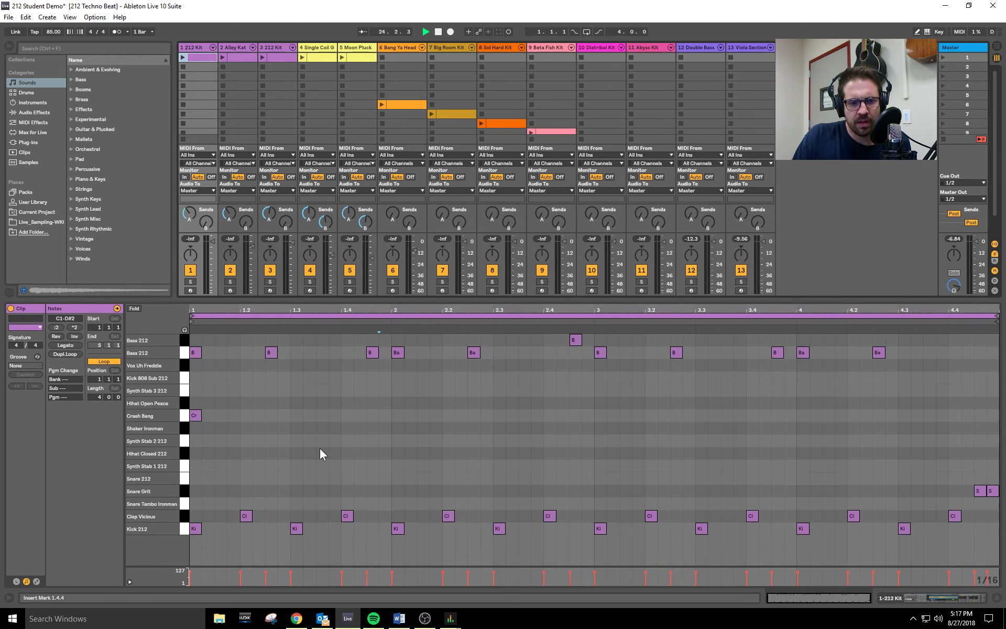
pyautogui.click(183, 58)
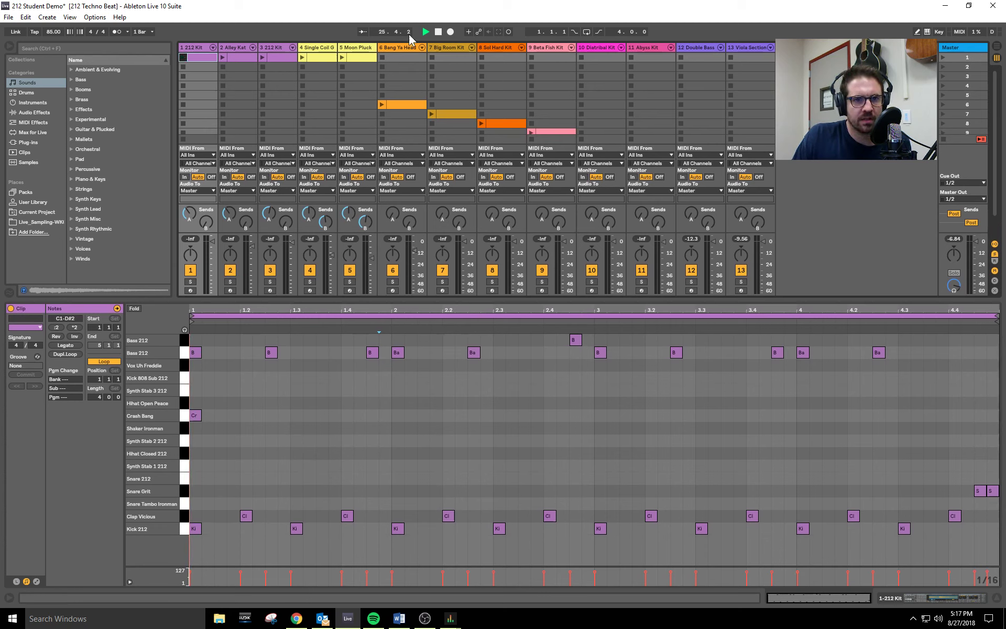
# Restart playback with the 1 212 Kit clip and compare its note pattern with the 2 Alley Kat clip.
pyautogui.click(439, 32)
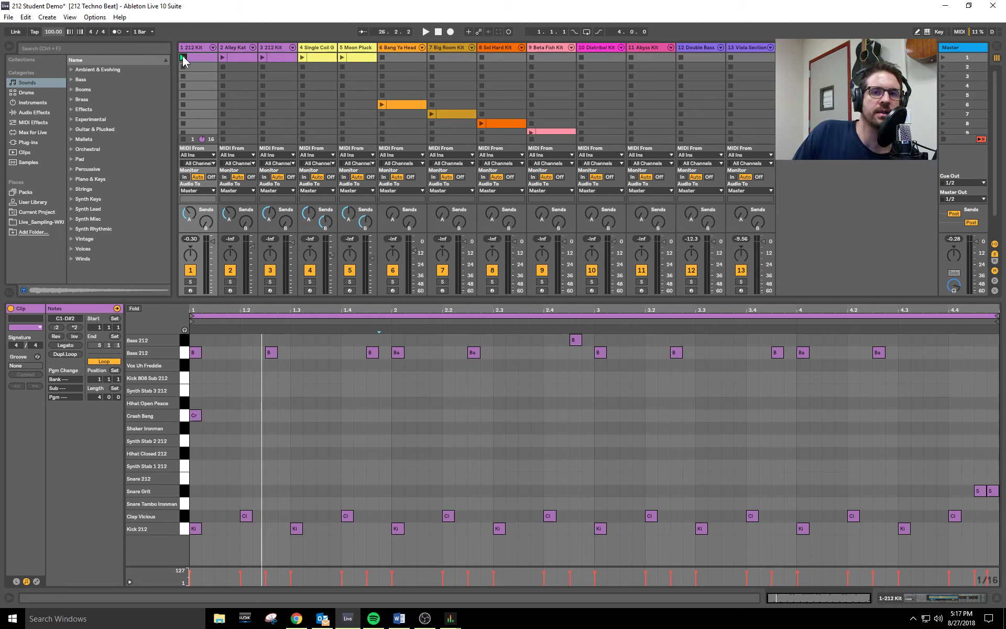
pyautogui.click(183, 57)
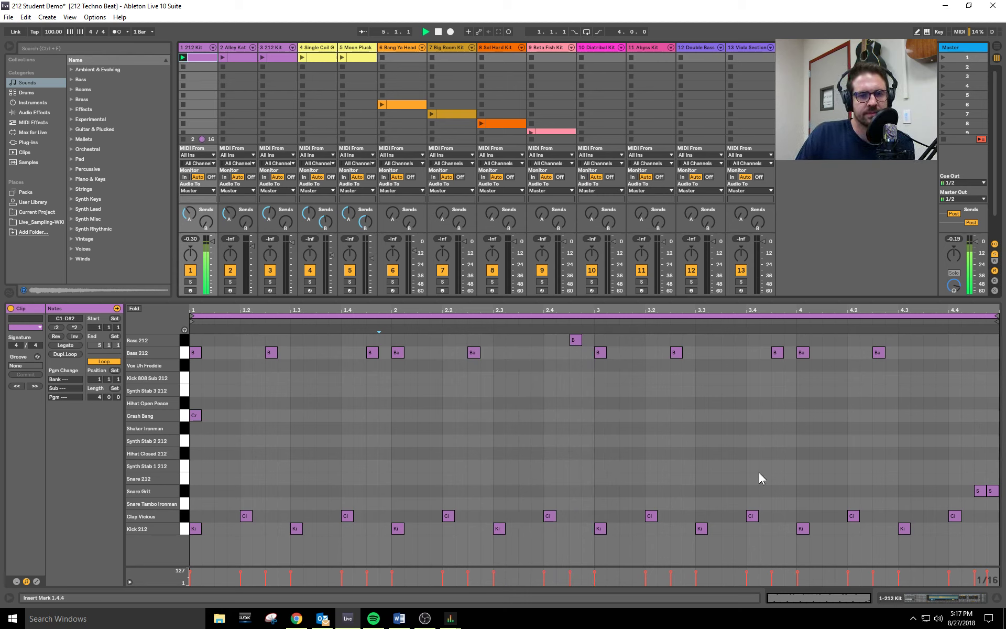
pyautogui.click(237, 56)
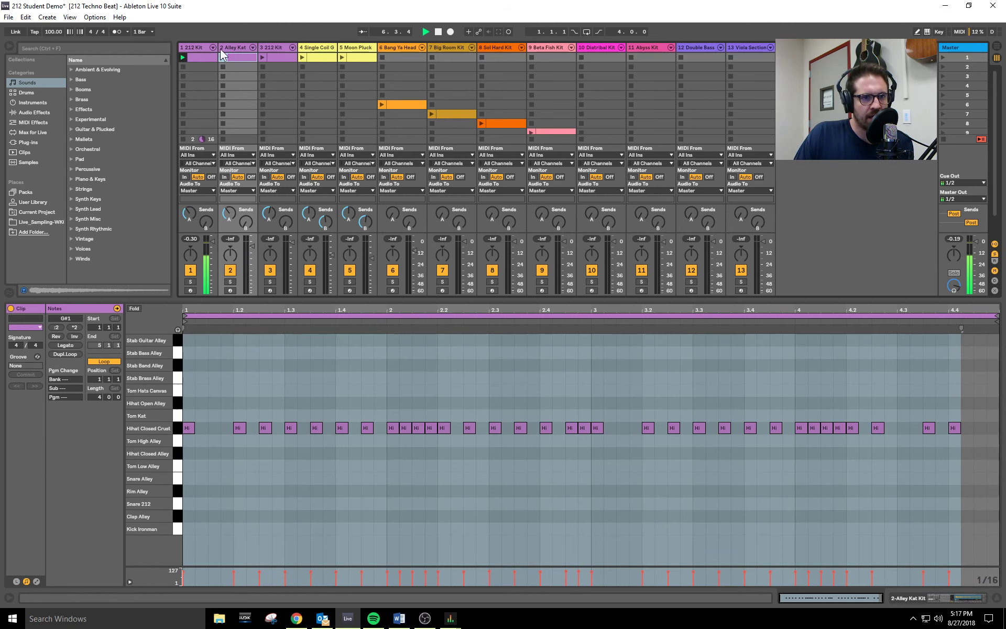
pyautogui.click(200, 48)
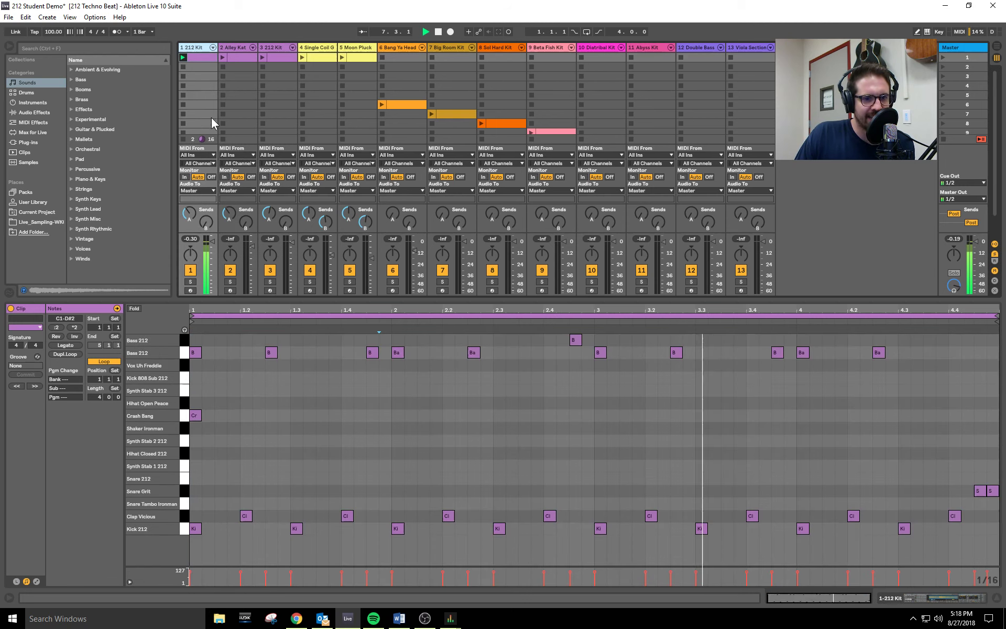
# Audition the closed hi-hat sound in 1 212 Kit and the Hihat Closed Crust sound in 2 Alley Kat.
pyautogui.click(188, 459)
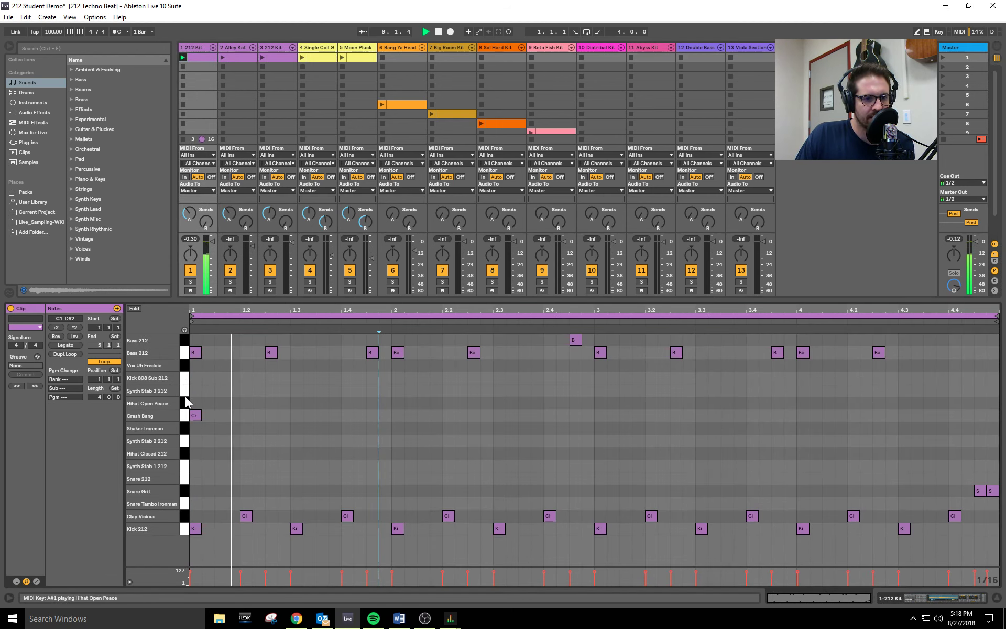
pyautogui.click(187, 460)
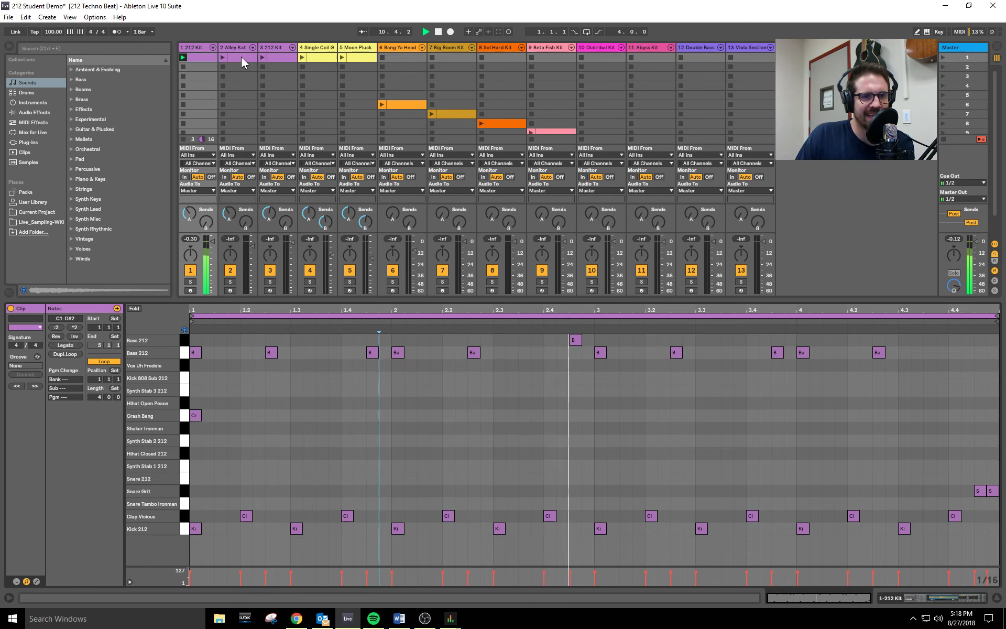
pyautogui.click(225, 49)
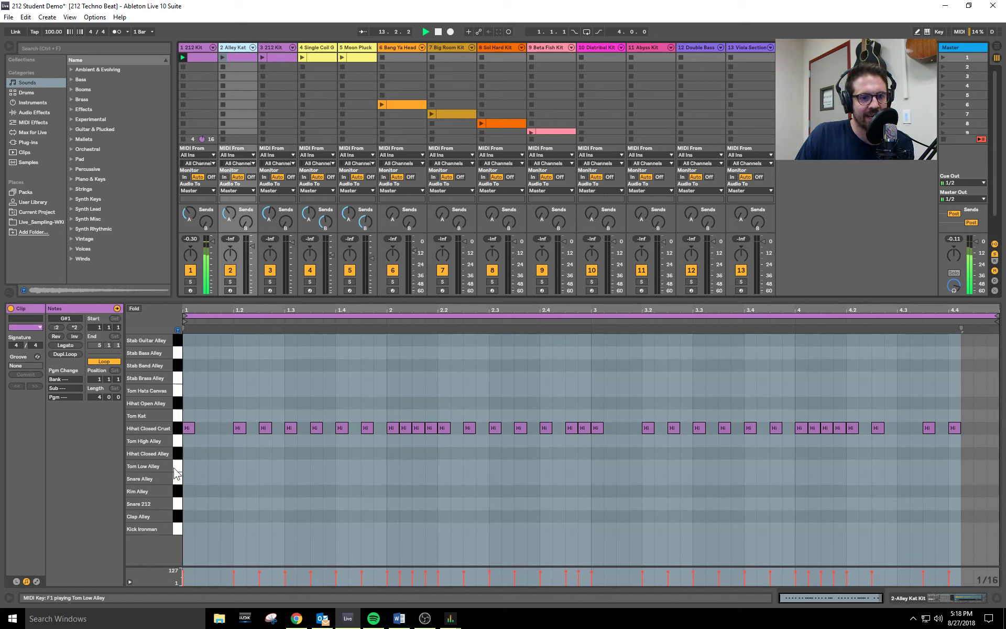
pyautogui.click(177, 429)
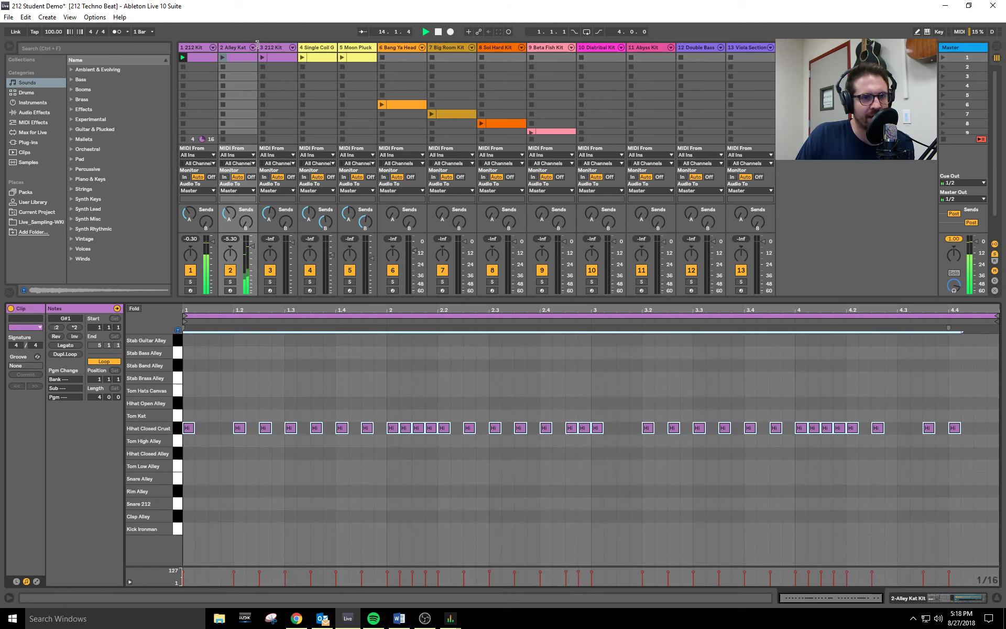
# Launch the 2 Alley Kat clip alongside the 1 212 Kit clip and view both note patterns as they play.
pyautogui.click(215, 47)
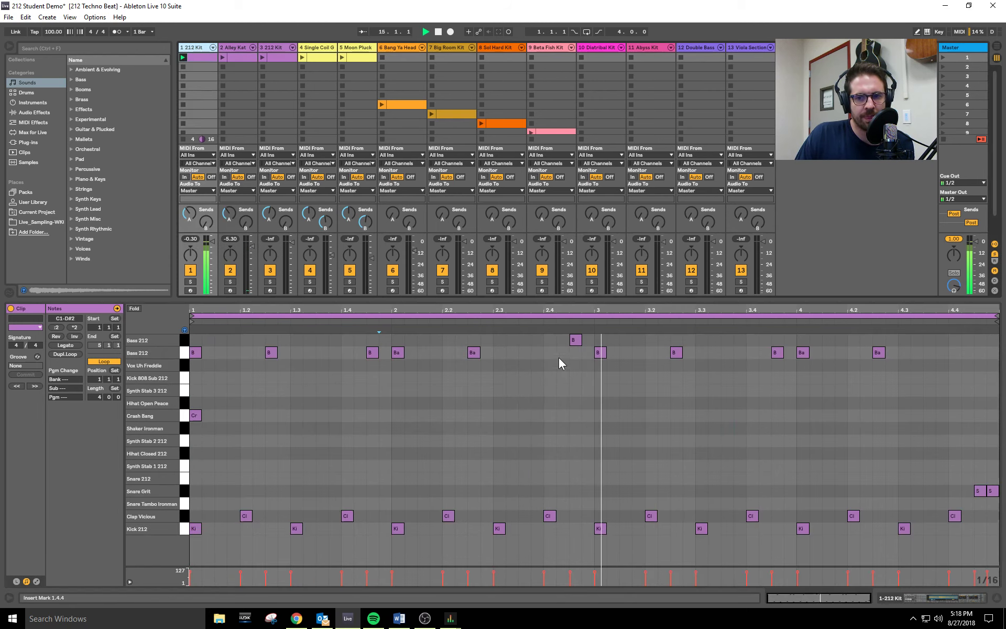
pyautogui.click(225, 58)
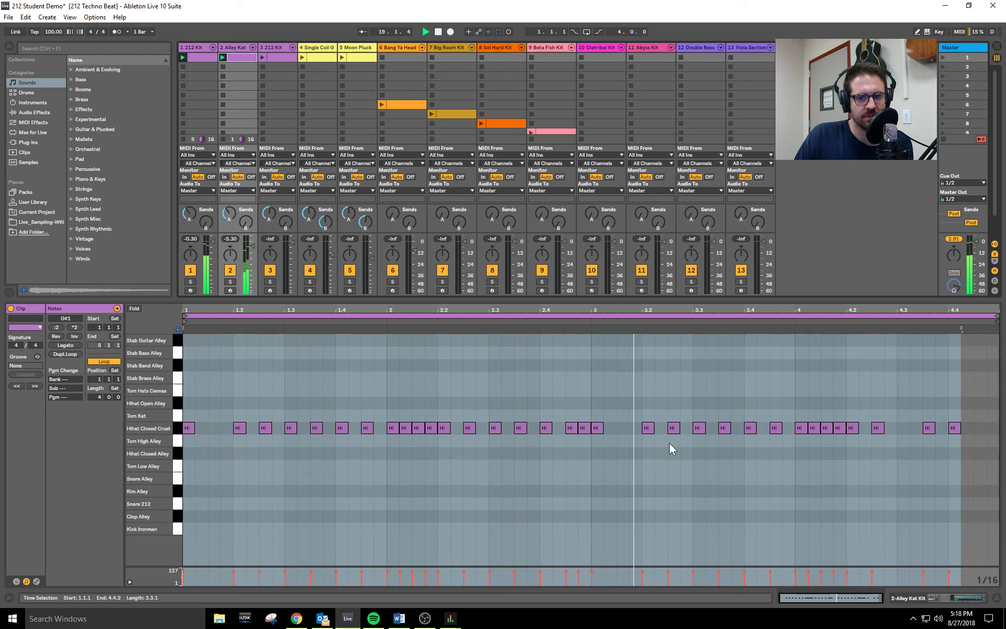
pyautogui.click(208, 57)
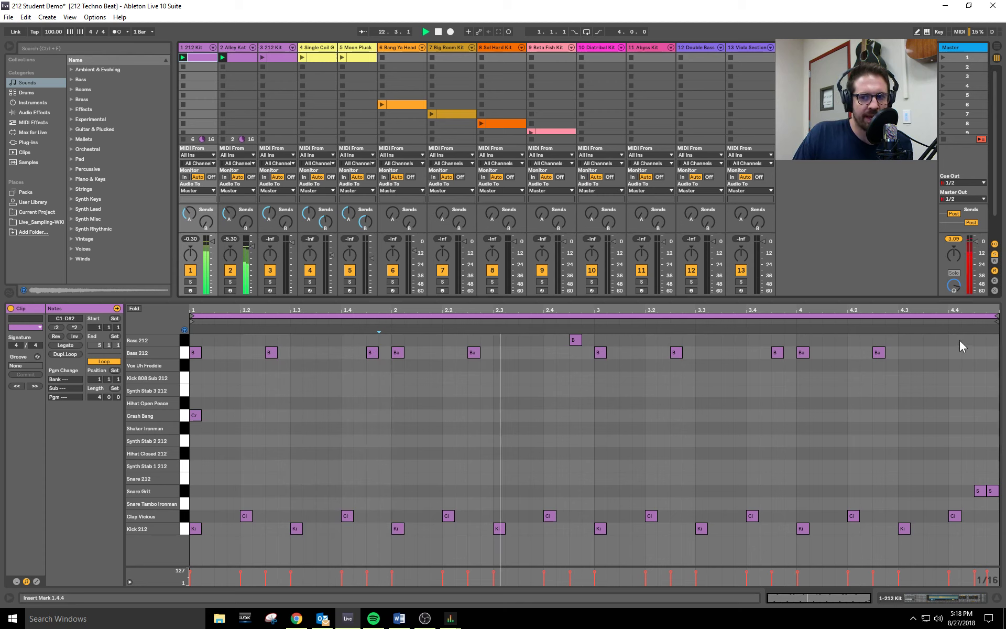
# Stop playback and audition the Bass 212 sound on D2 in the 3 212 Kit clip and in the 1 212 Kit clip.
pyautogui.click(279, 57)
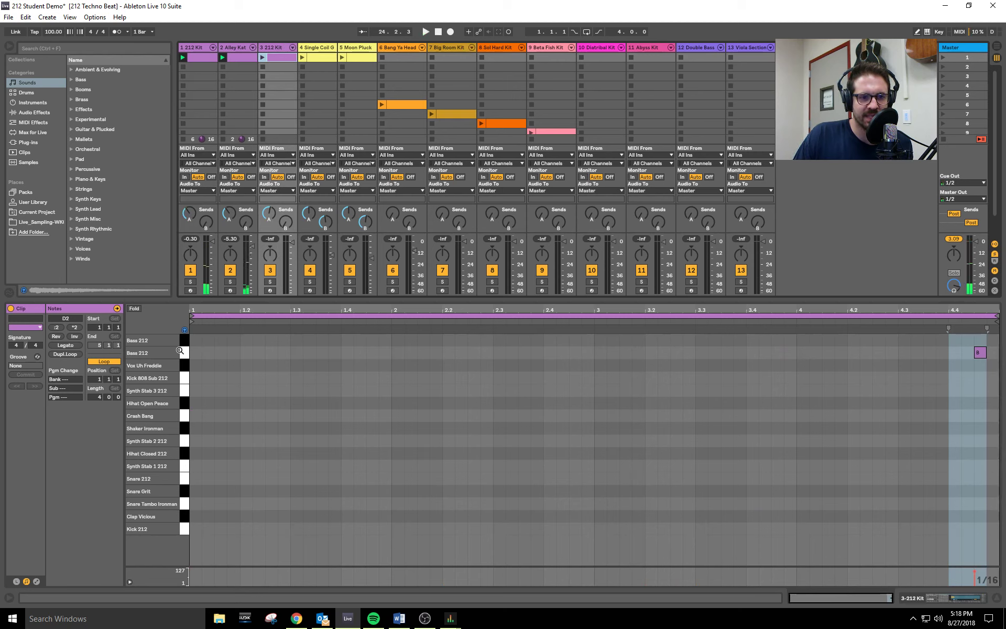
pyautogui.click(185, 354)
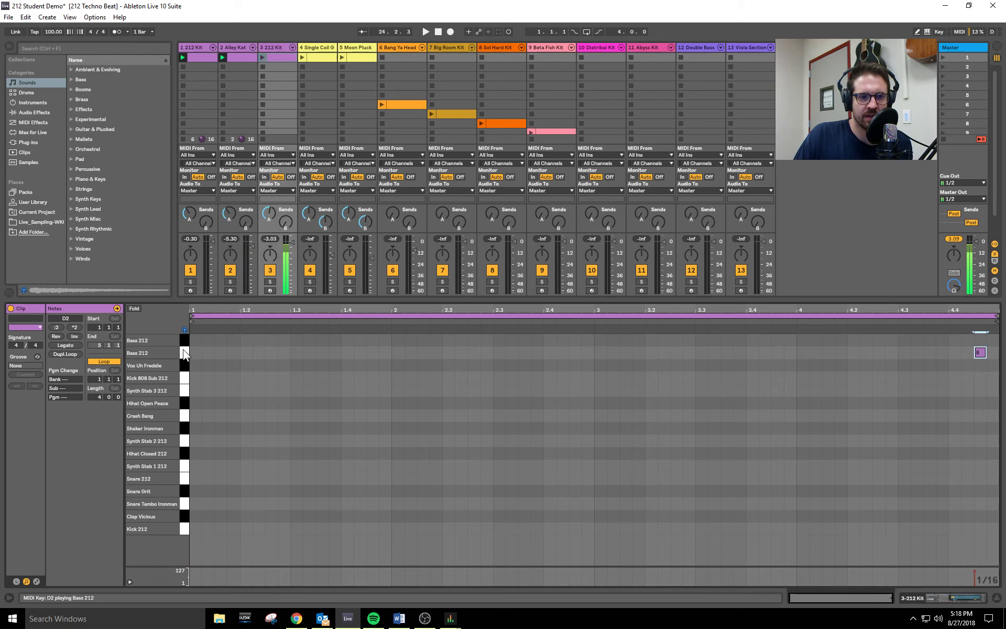
pyautogui.click(193, 46)
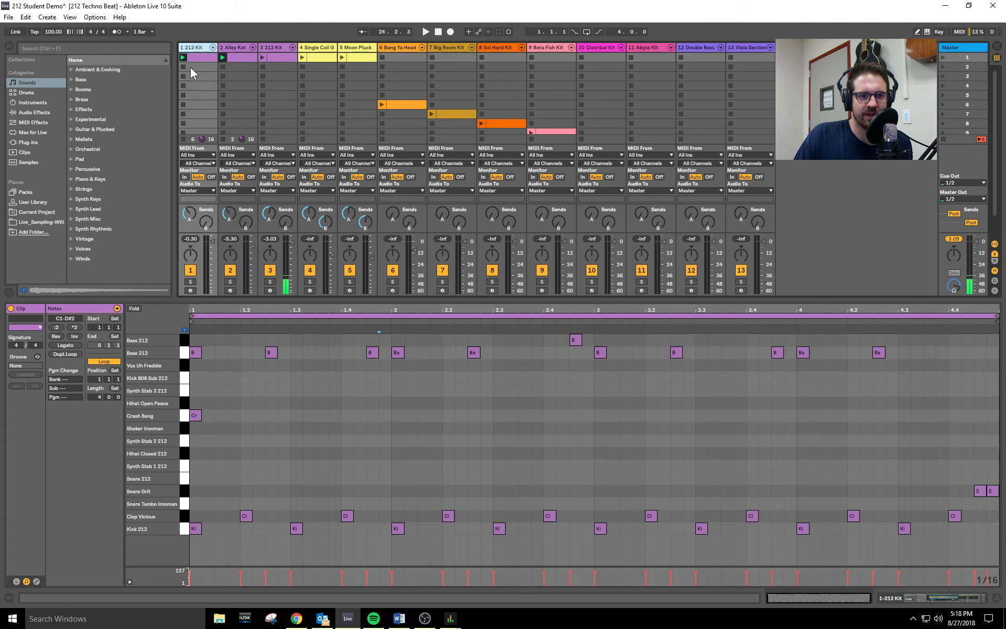
pyautogui.click(186, 354)
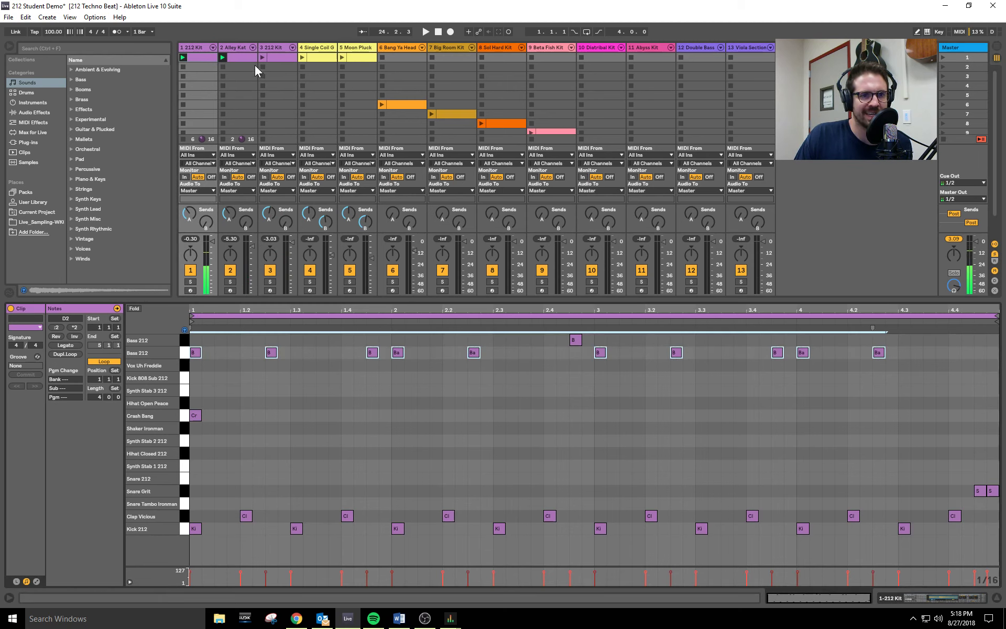
# Show the device chain of 3 212 Kit and compare its Bass 212 pad with the D#2 Bass 212 pad in 1 212 Kit.
pyautogui.click(278, 47)
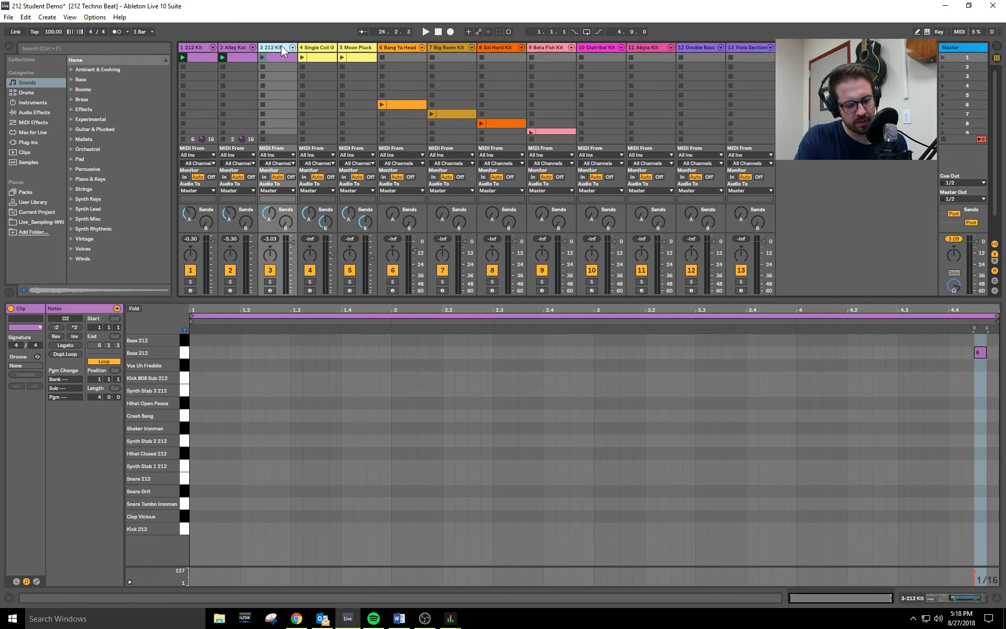
pyautogui.doubleClick(282, 47)
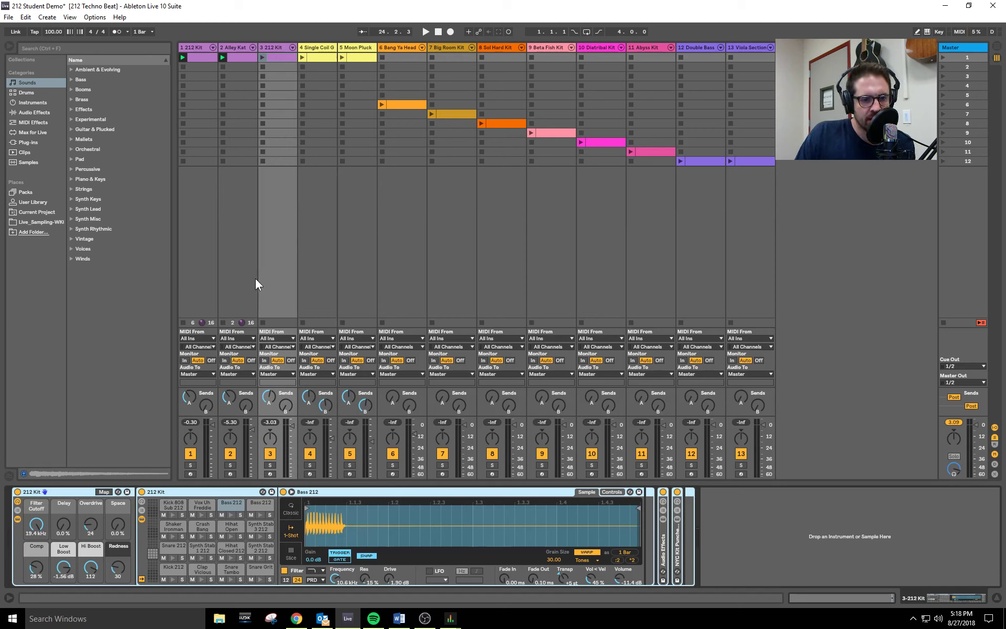
pyautogui.click(232, 516)
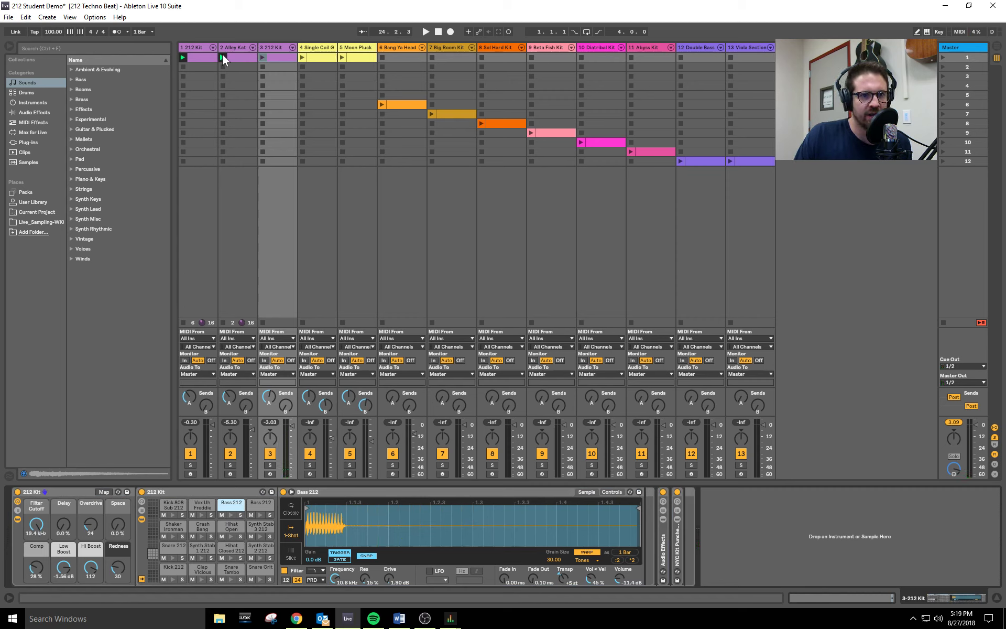
pyautogui.click(206, 56)
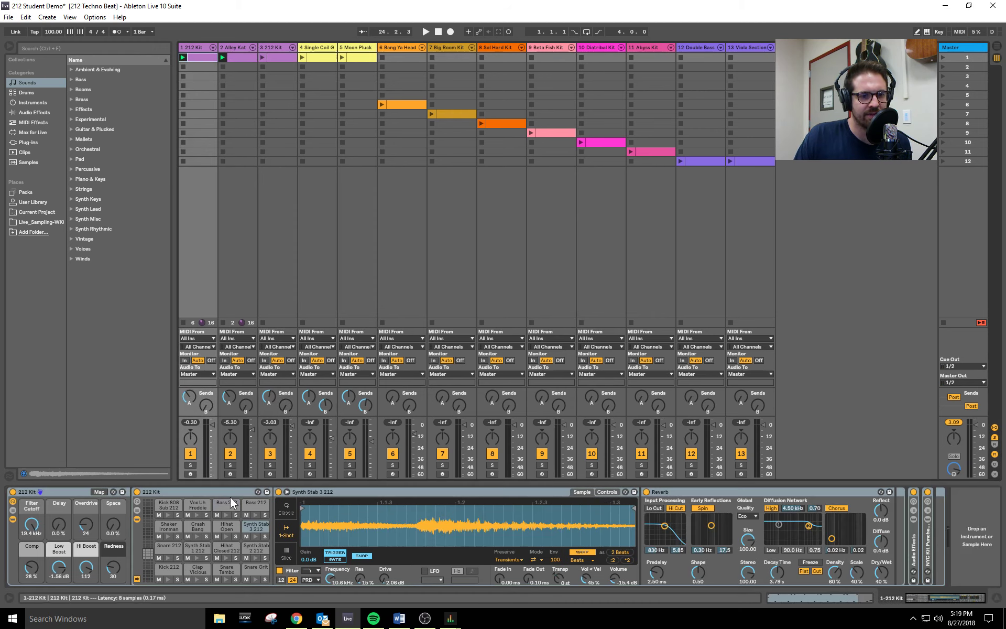
pyautogui.click(256, 513)
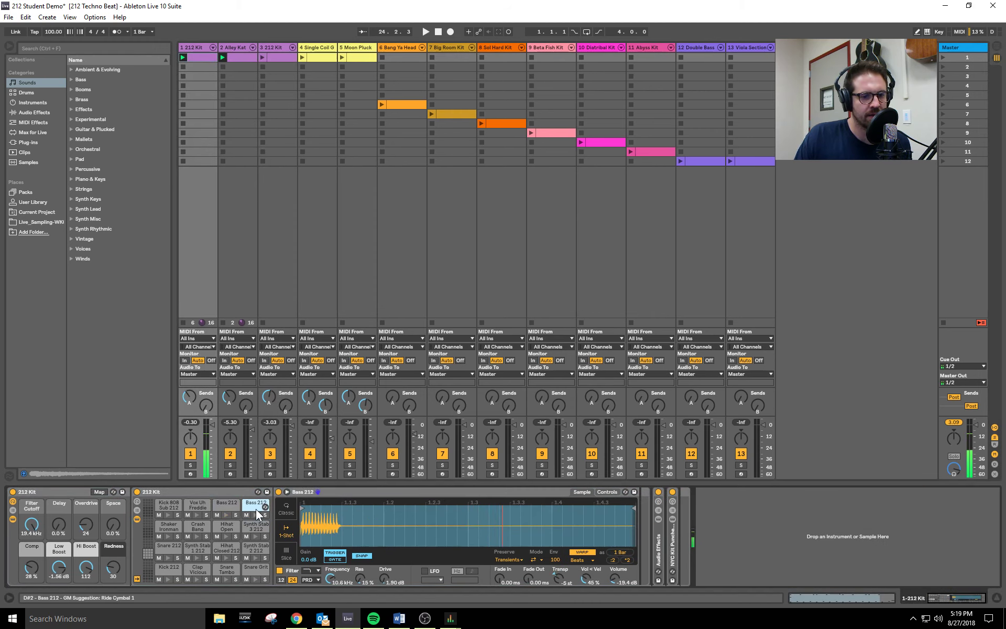
pyautogui.click(284, 55)
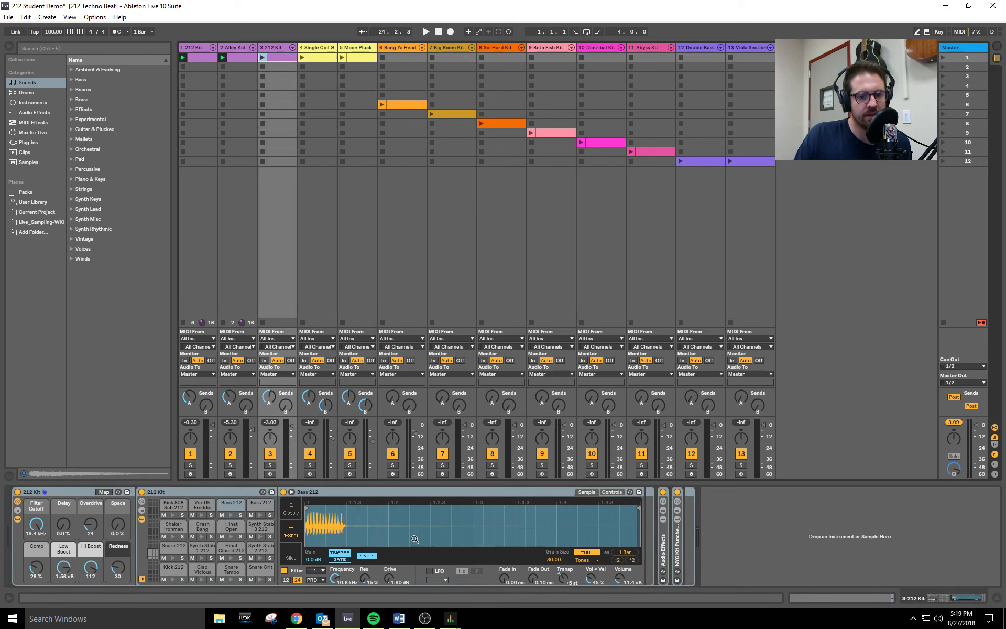
# Launch the 3 212 Kit clip together with the first two kit clips and open its notes in the editor.
pyautogui.click(262, 57)
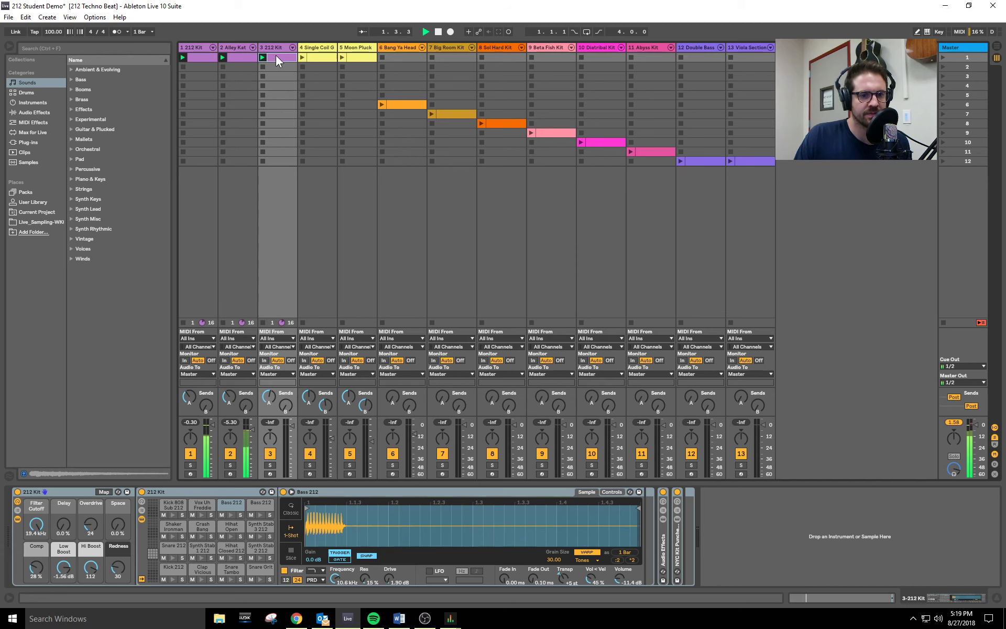
pyautogui.doubleClick(276, 55)
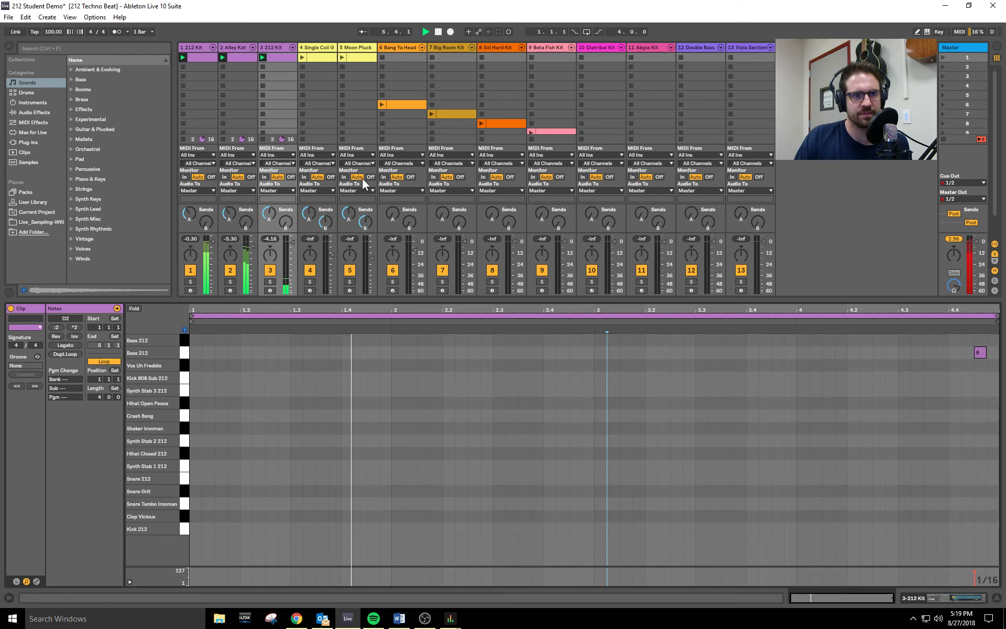
pyautogui.click(281, 60)
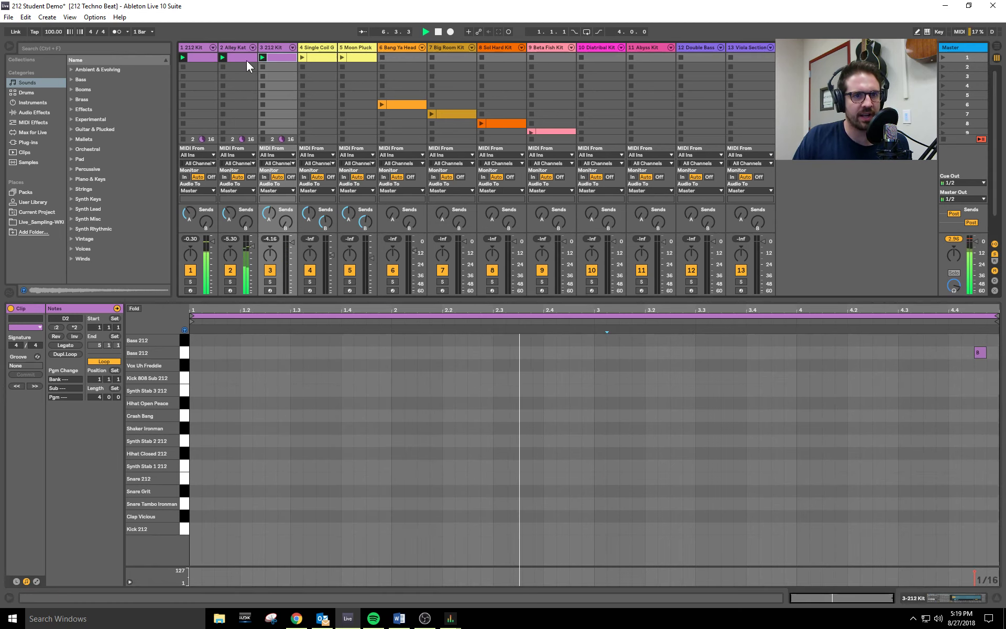
pyautogui.click(246, 61)
pyautogui.click(284, 57)
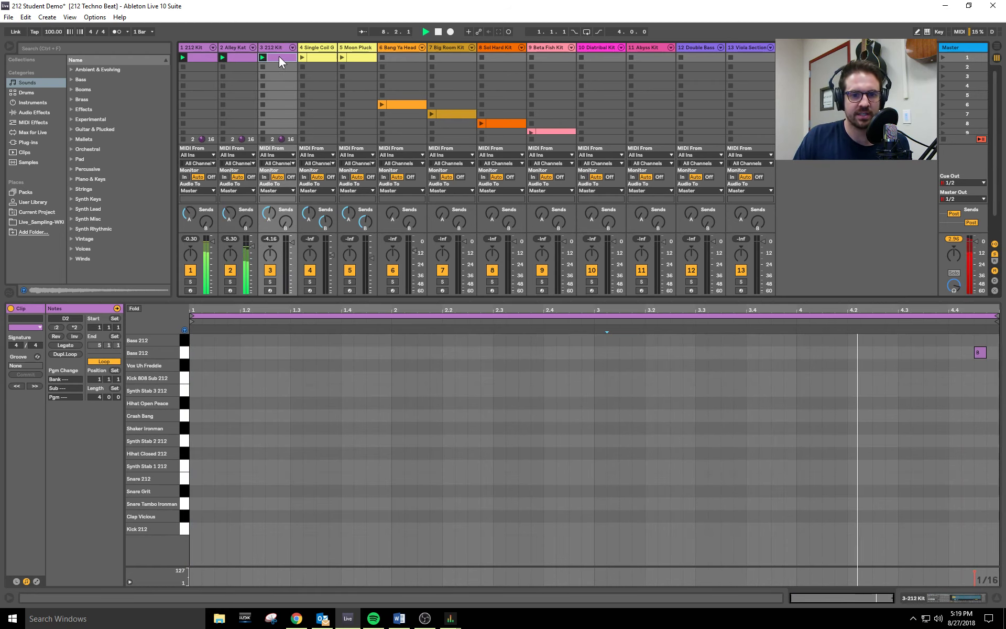
# Launch scene 1 to play all five of its clips and display the Single Coil Guitar track's device.
pyautogui.hotkey('shift', 'Tab')
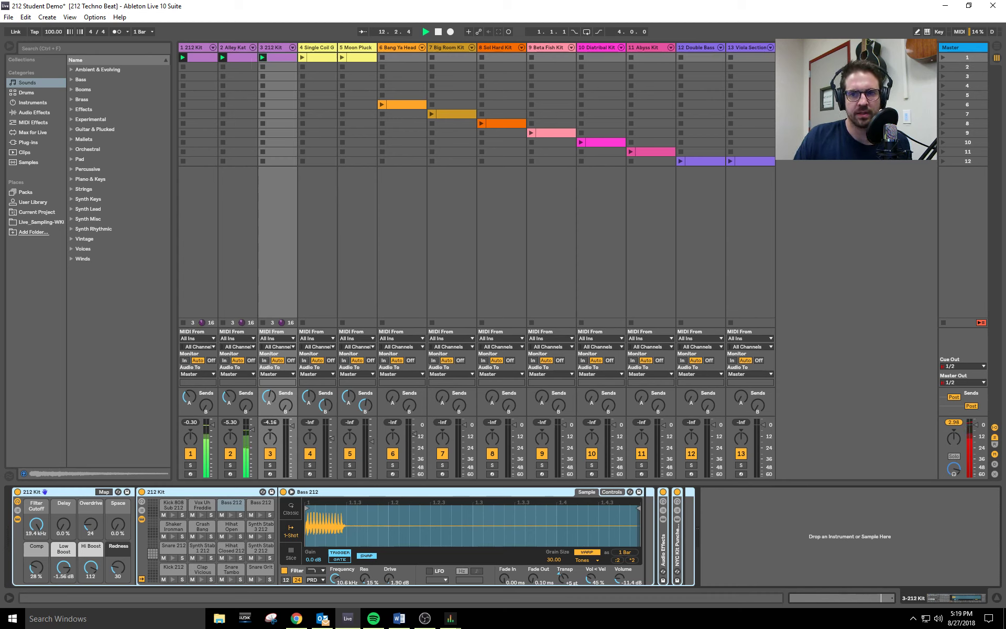
pyautogui.click(942, 56)
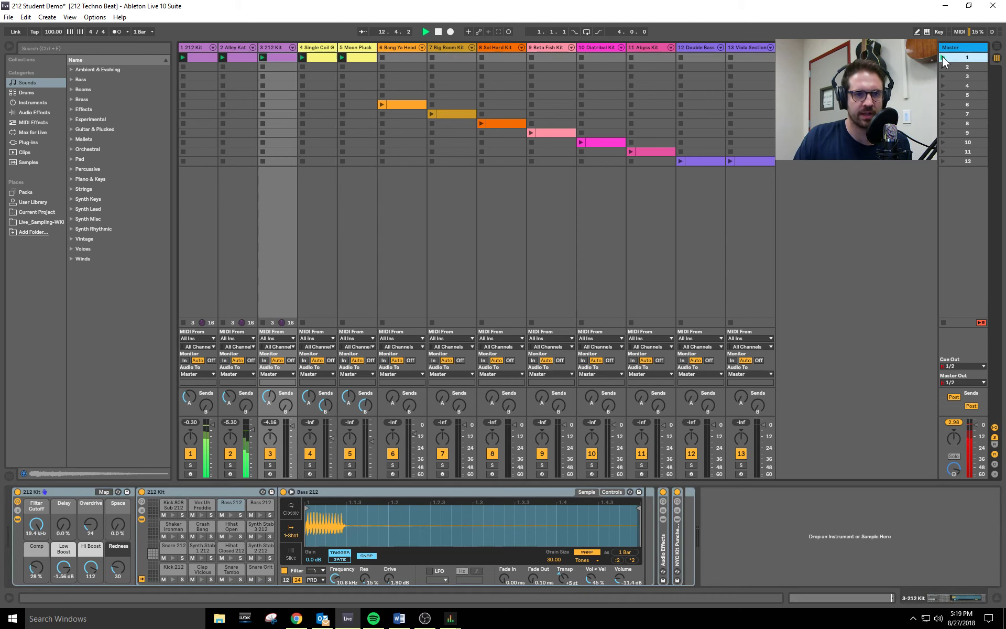
pyautogui.click(318, 56)
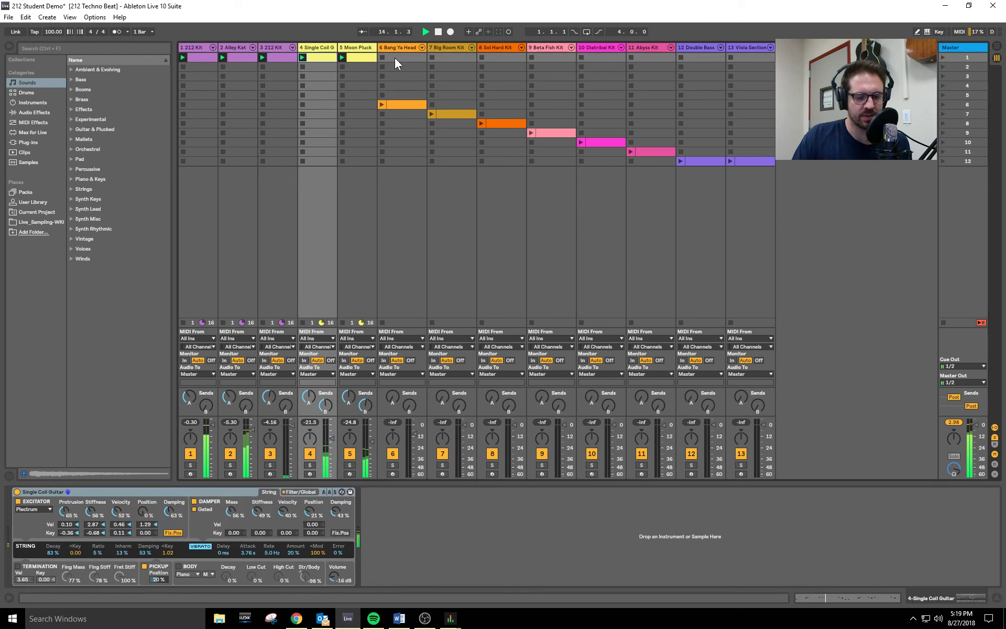
# Open the Single Coil Guitar clip's notes, audition its G#4 key, and compare the melody with the Moon Pluck clip.
pyautogui.hotkey('shift', 'Tab')
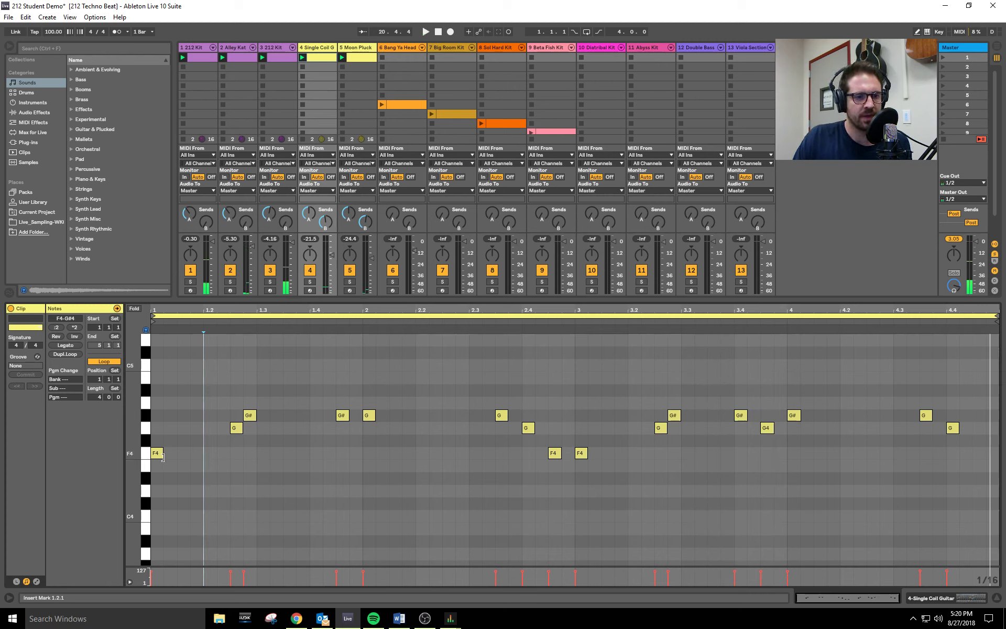
pyautogui.click(146, 415)
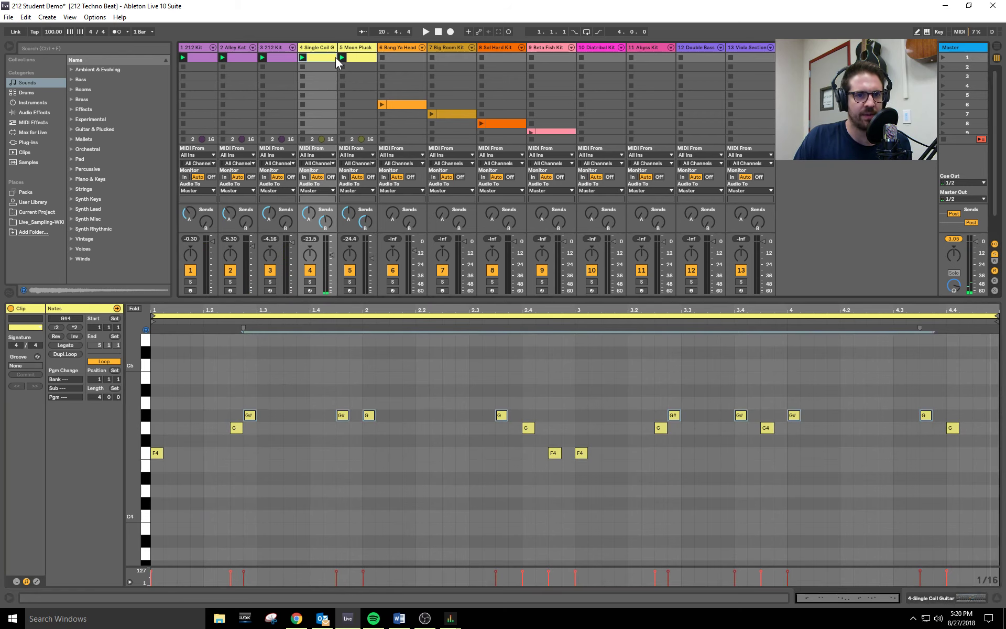
pyautogui.click(361, 56)
pyautogui.scroll(1, 294, 367)
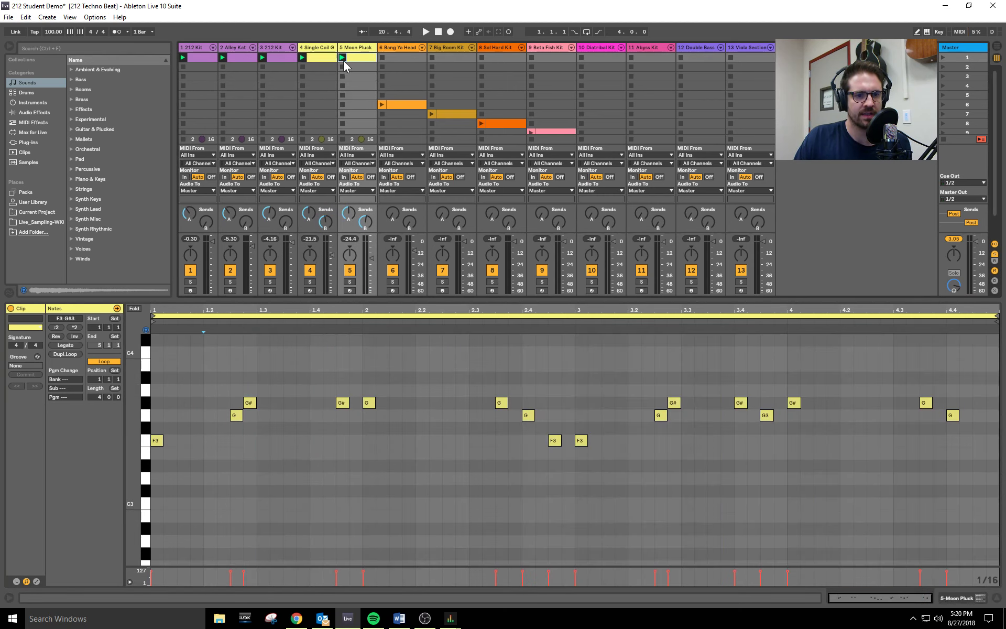
pyautogui.click(325, 57)
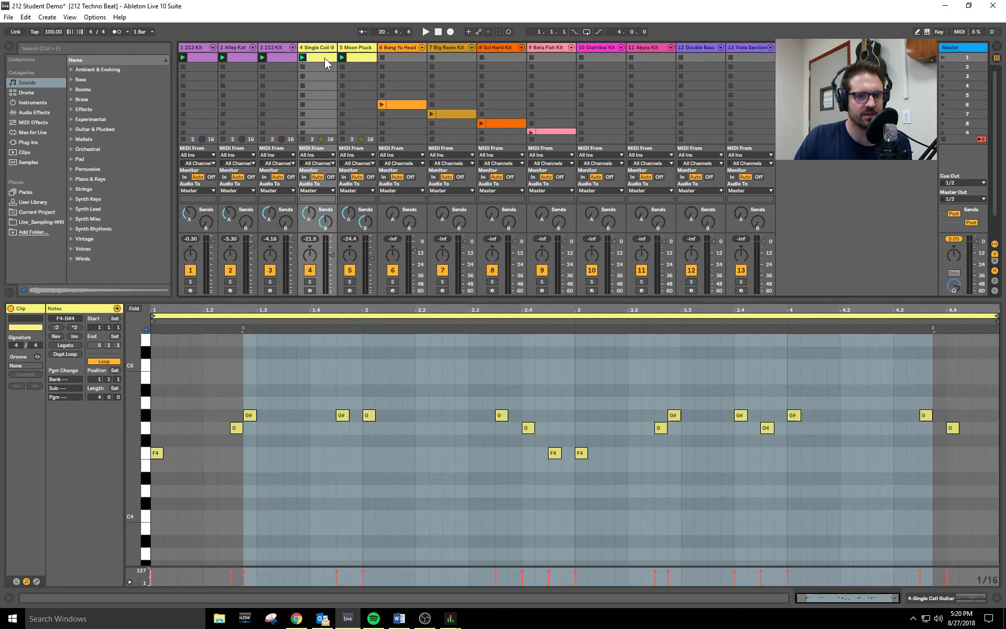
# Audition the F3 and G3 keys in the Moon Pluck clip and return to the Single Coil Guitar clip's notes.
pyautogui.click(366, 56)
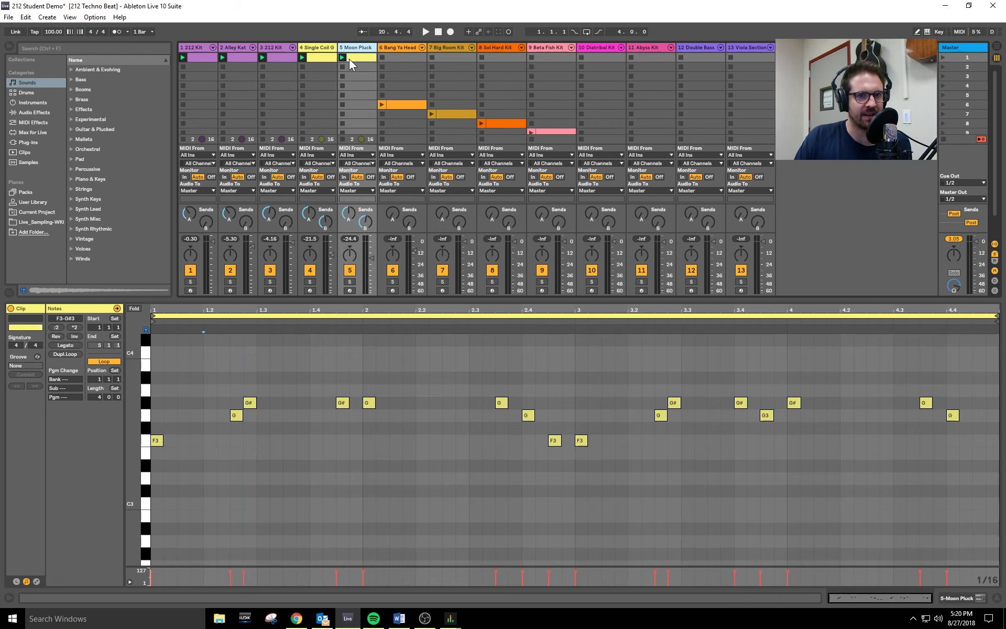
pyautogui.click(147, 441)
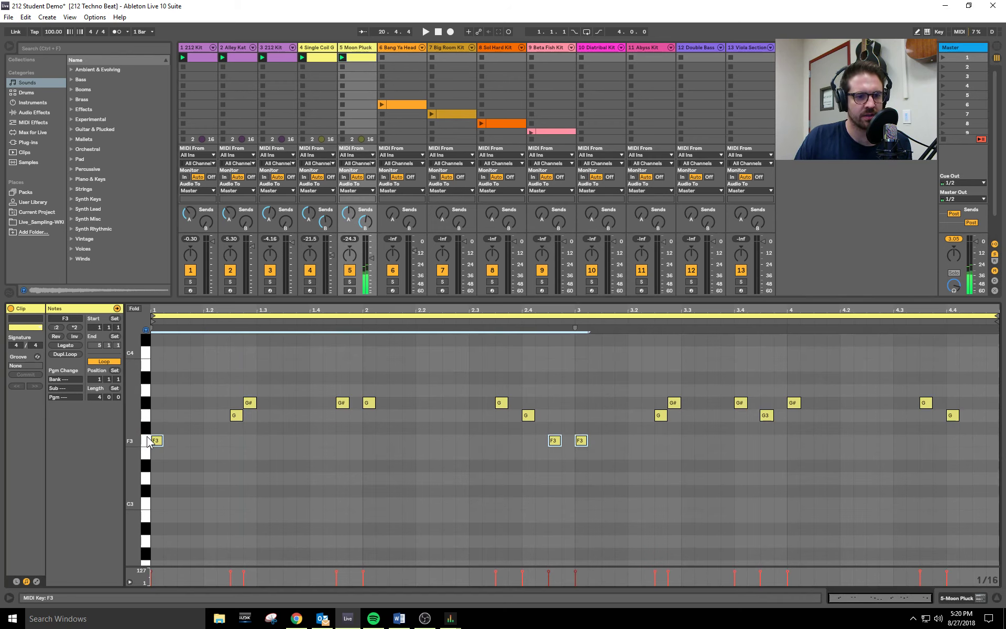
pyautogui.click(146, 414)
pyautogui.click(321, 55)
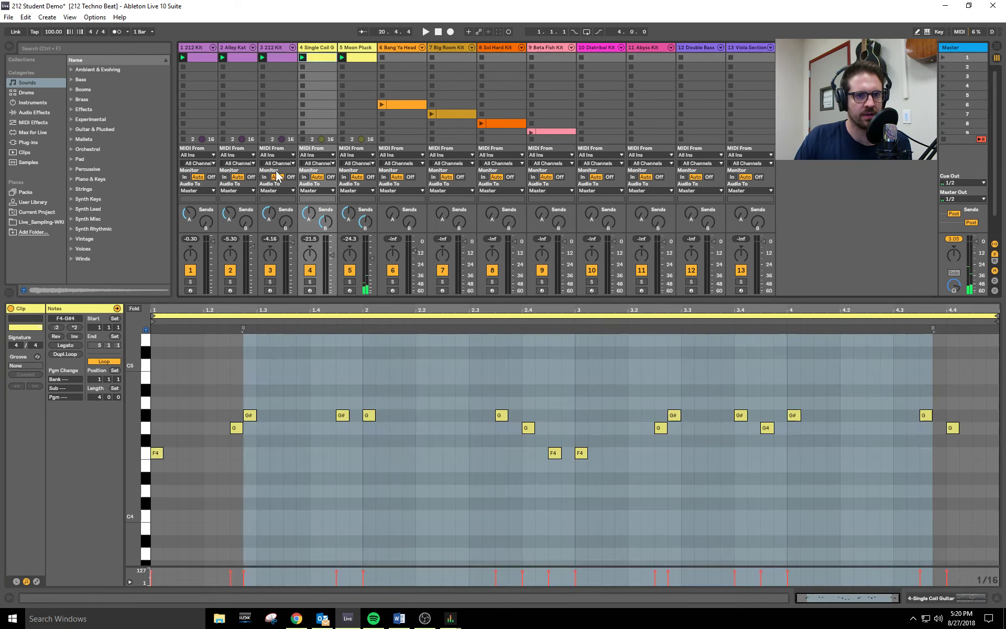
# Audition the F4 and G#4 keys in the Single Coil Guitar clip and stop all clips.
pyautogui.click(147, 452)
pyautogui.click(147, 416)
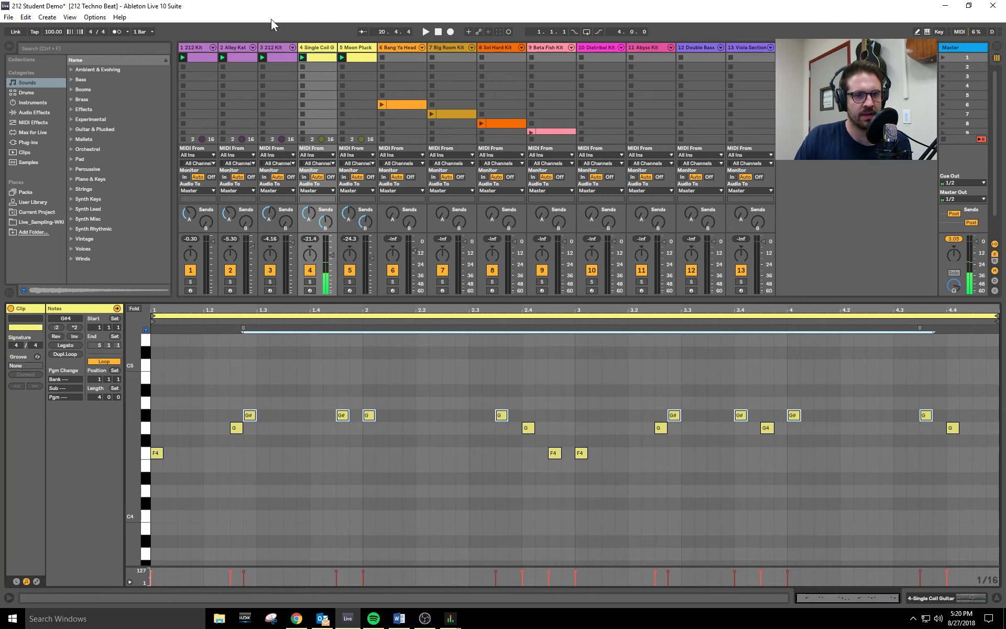
pyautogui.click(943, 140)
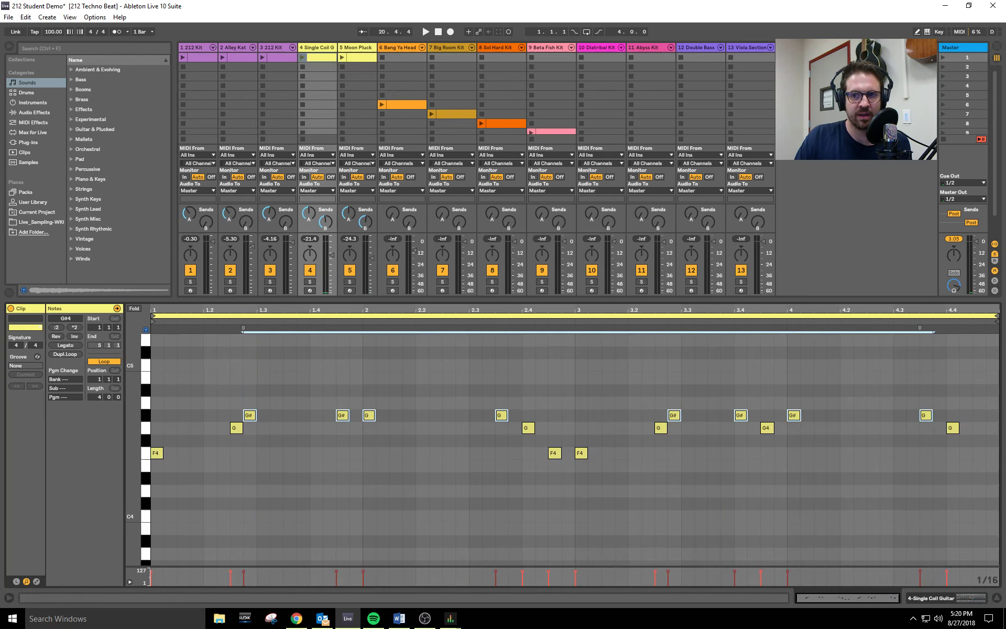
# Play only the Single Coil Guitar and Moon Pluck clips, soloing the Moon Pluck and Single Coil Guitar tracks in turn before hearing both together.
pyautogui.click(302, 57)
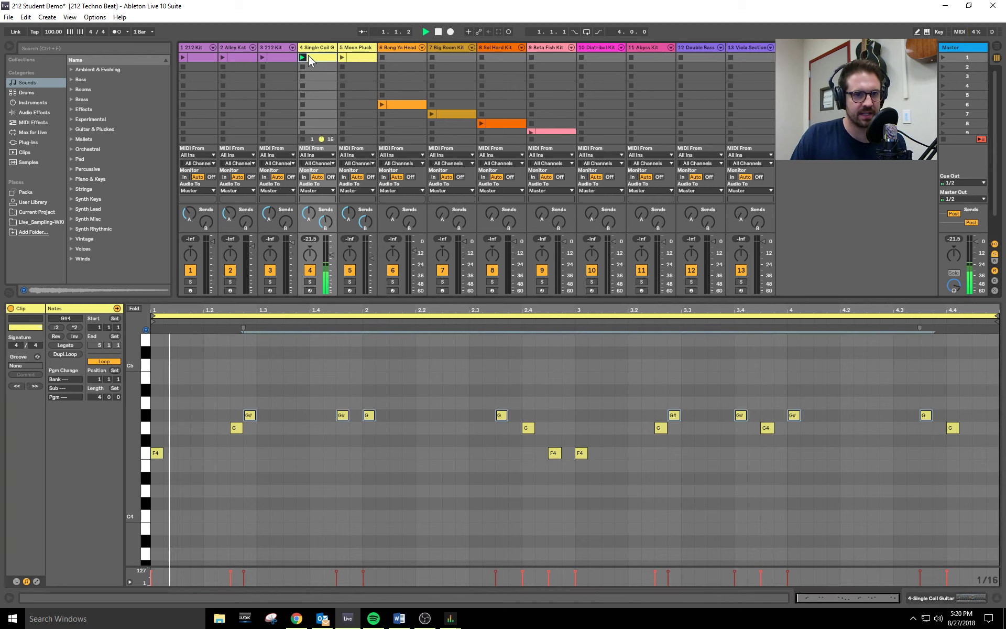
pyautogui.click(344, 58)
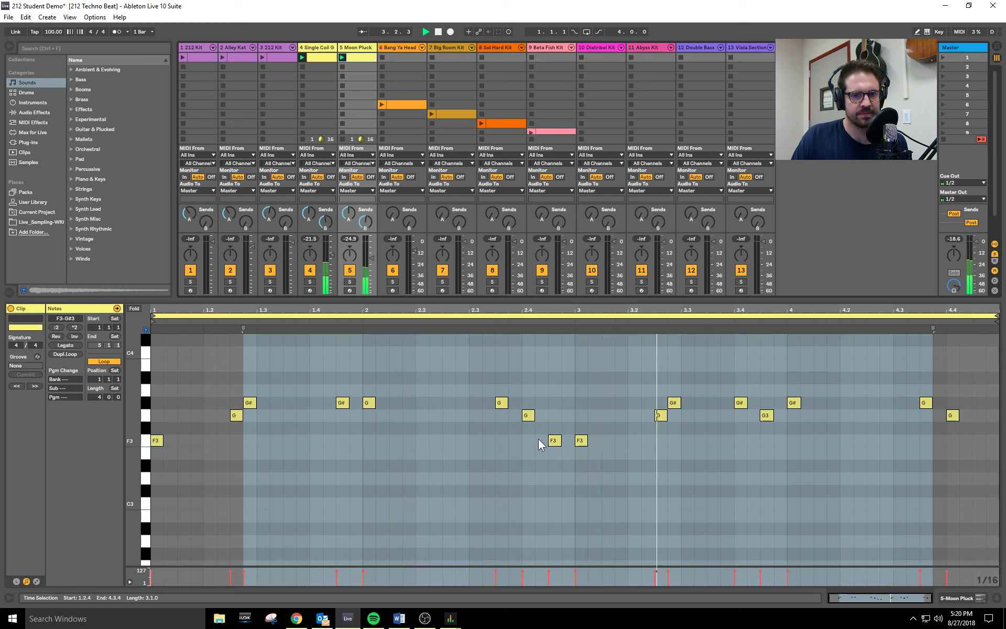
pyautogui.click(349, 282)
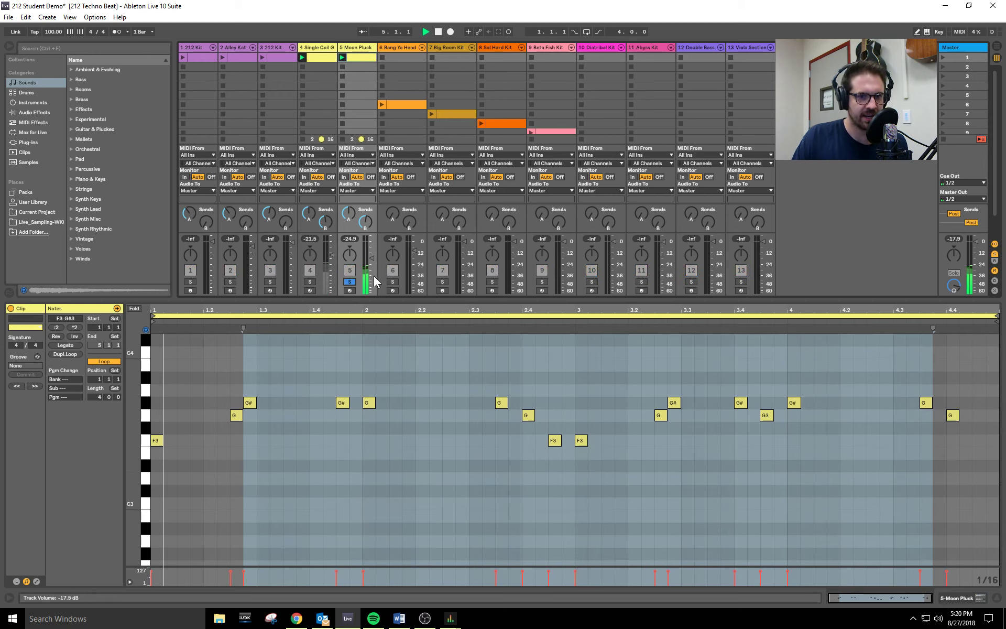
pyautogui.click(309, 282)
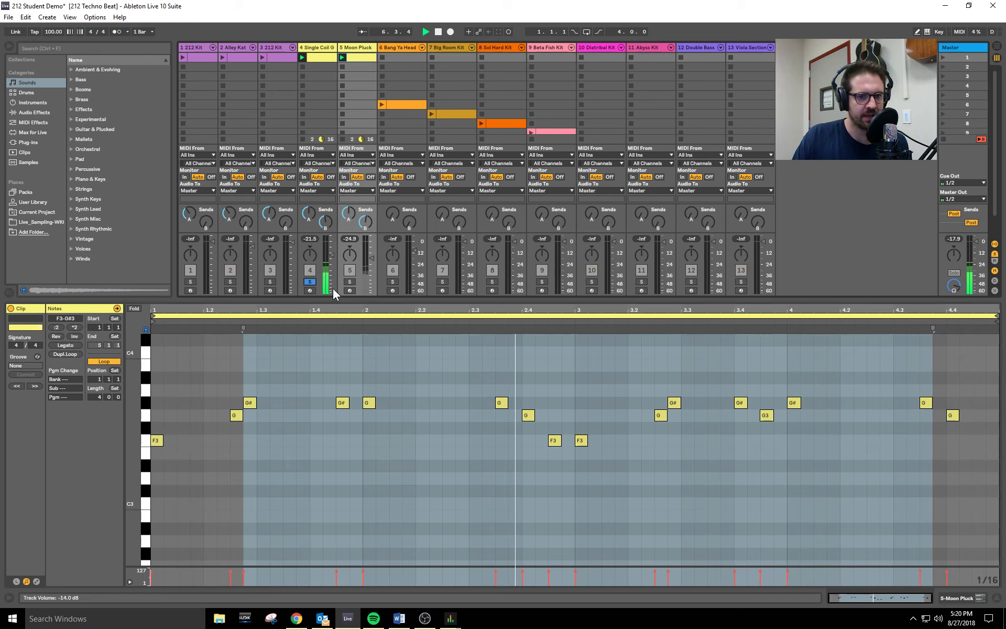
pyautogui.click(310, 282)
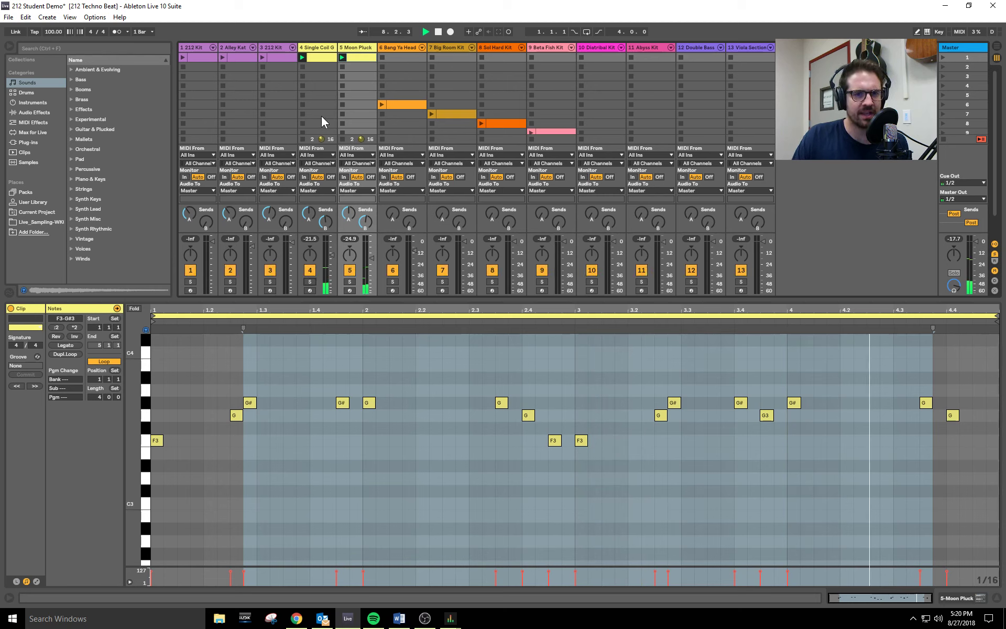
# Play scene 1 with all five clips, stop playback, and enlarge the clip grid to show all 12 scenes.
pyautogui.click(943, 57)
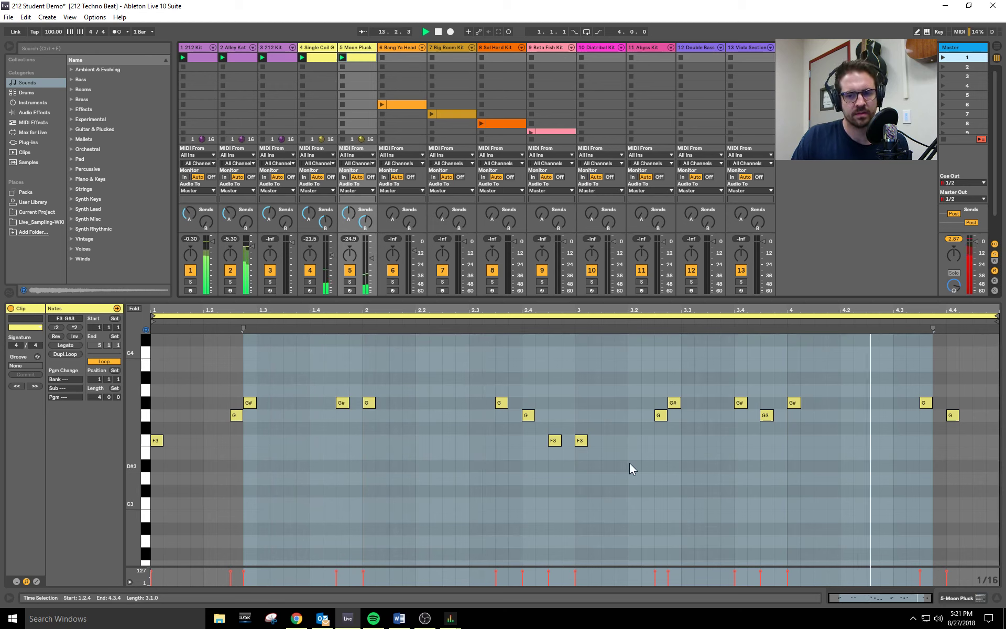
pyautogui.click(441, 34)
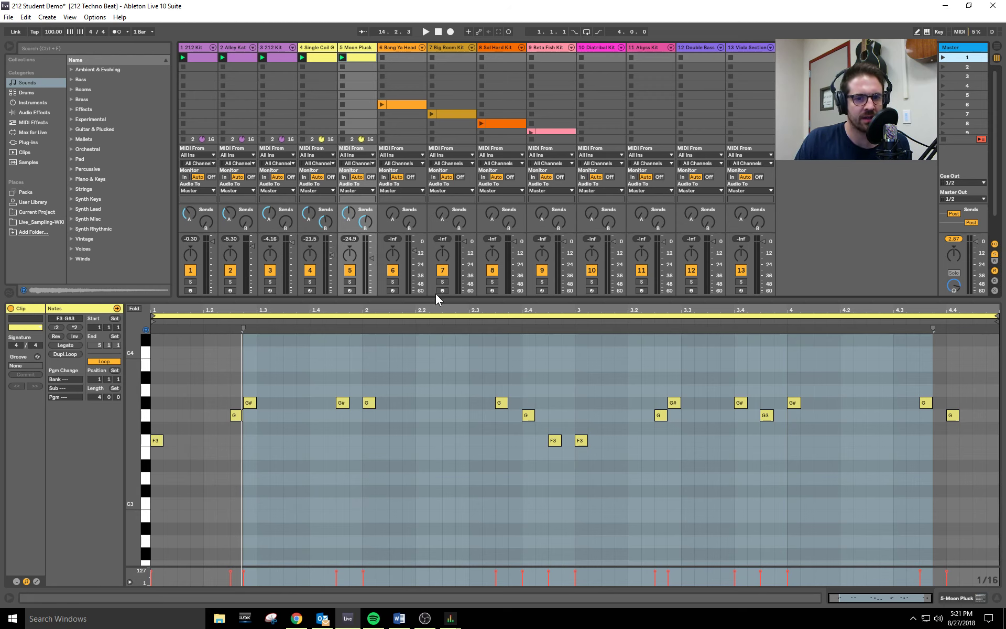
pyautogui.moveTo(435, 298); pyautogui.dragTo(435, 393)
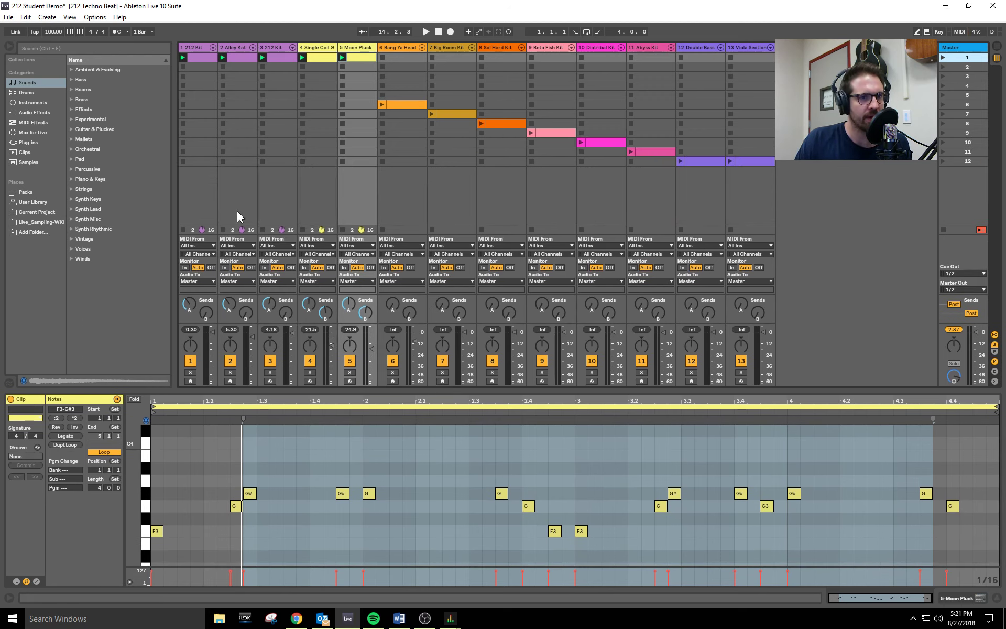